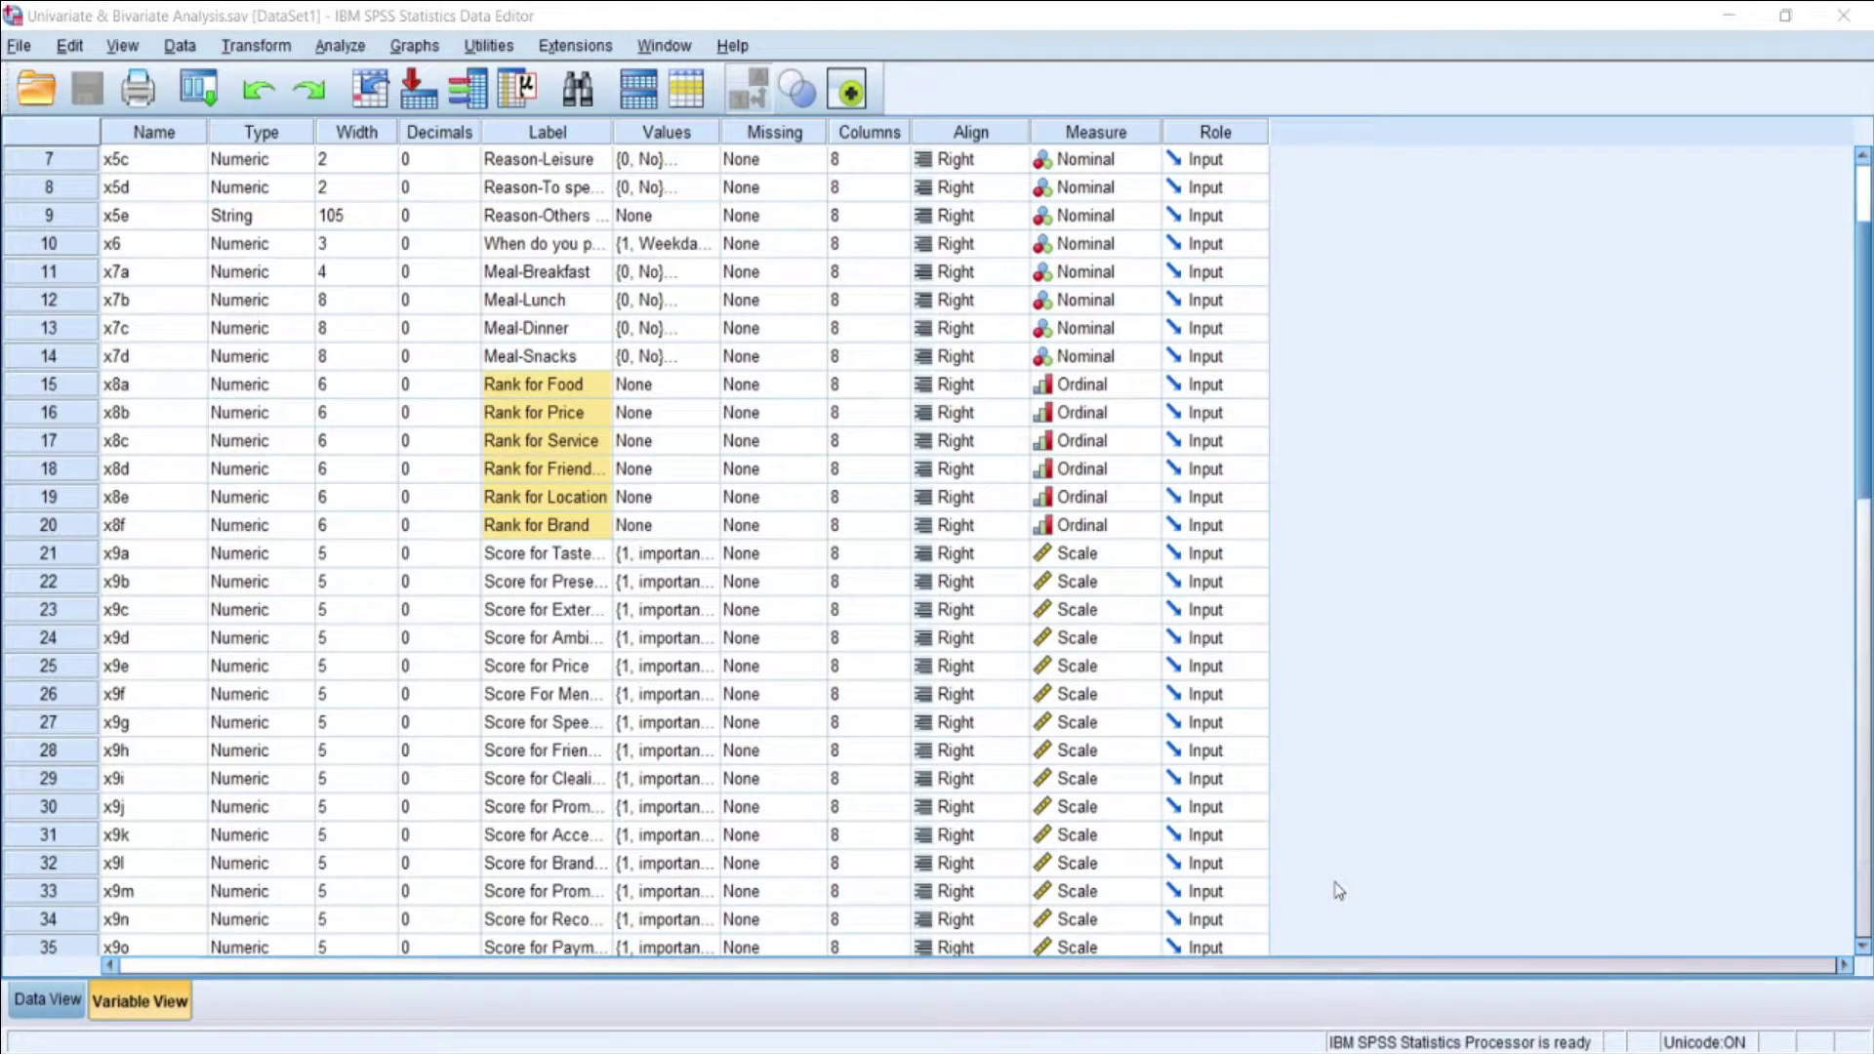
Copy the six rank variables x8a–x8f from the SPSS Data View.
left_click(57, 1000)
scroll(1046, 480, "up", 16)
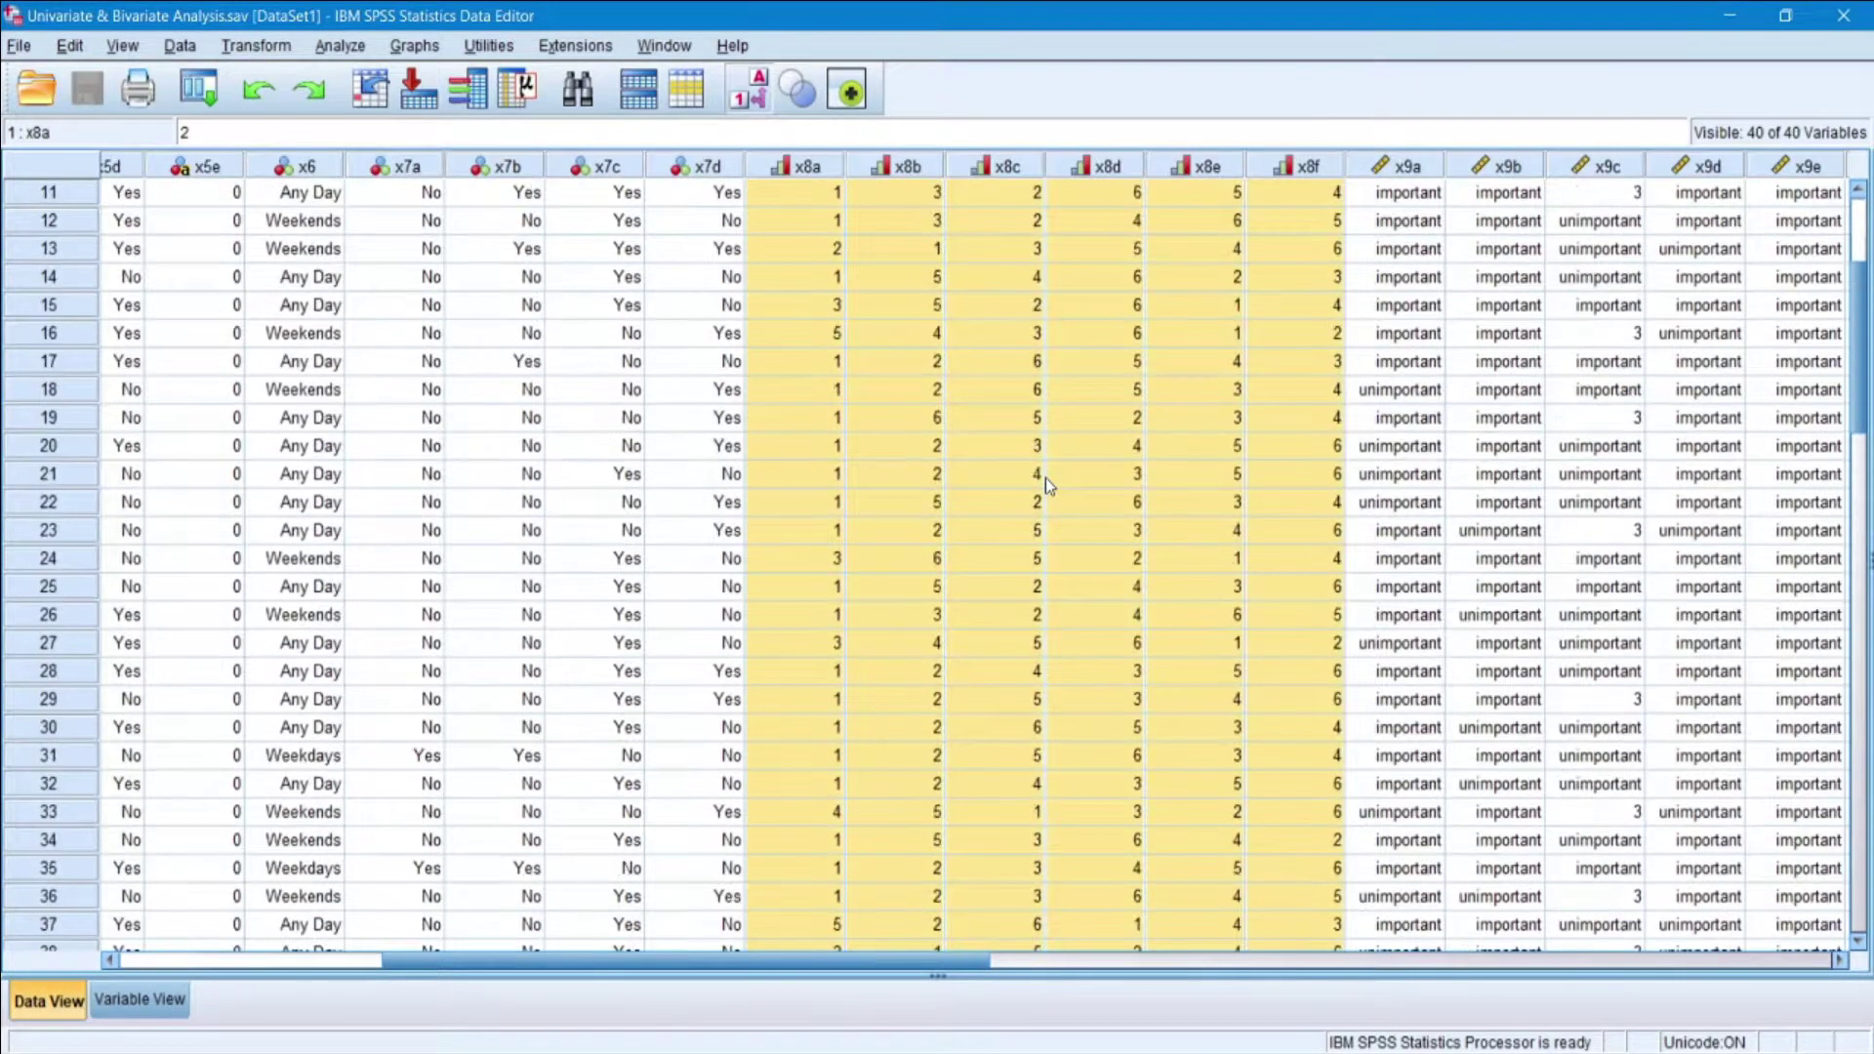
left_click(140, 1000)
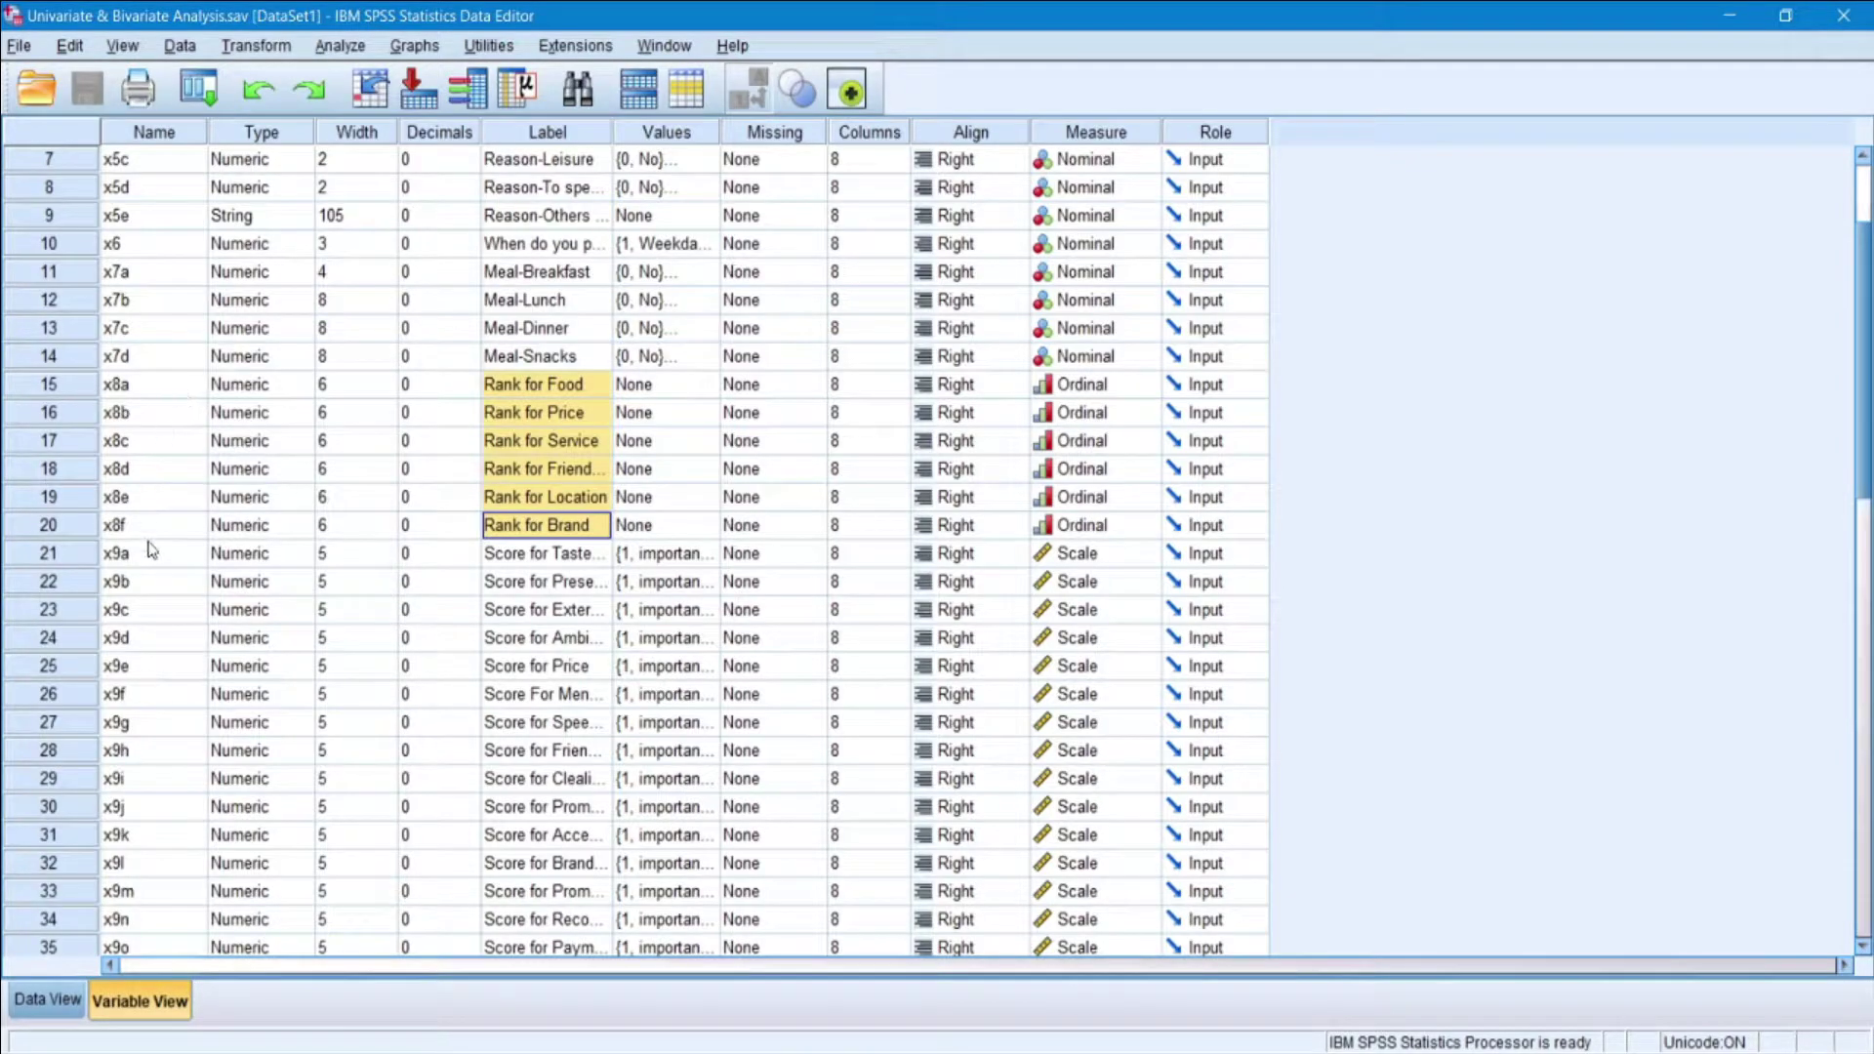
left_click(54, 999)
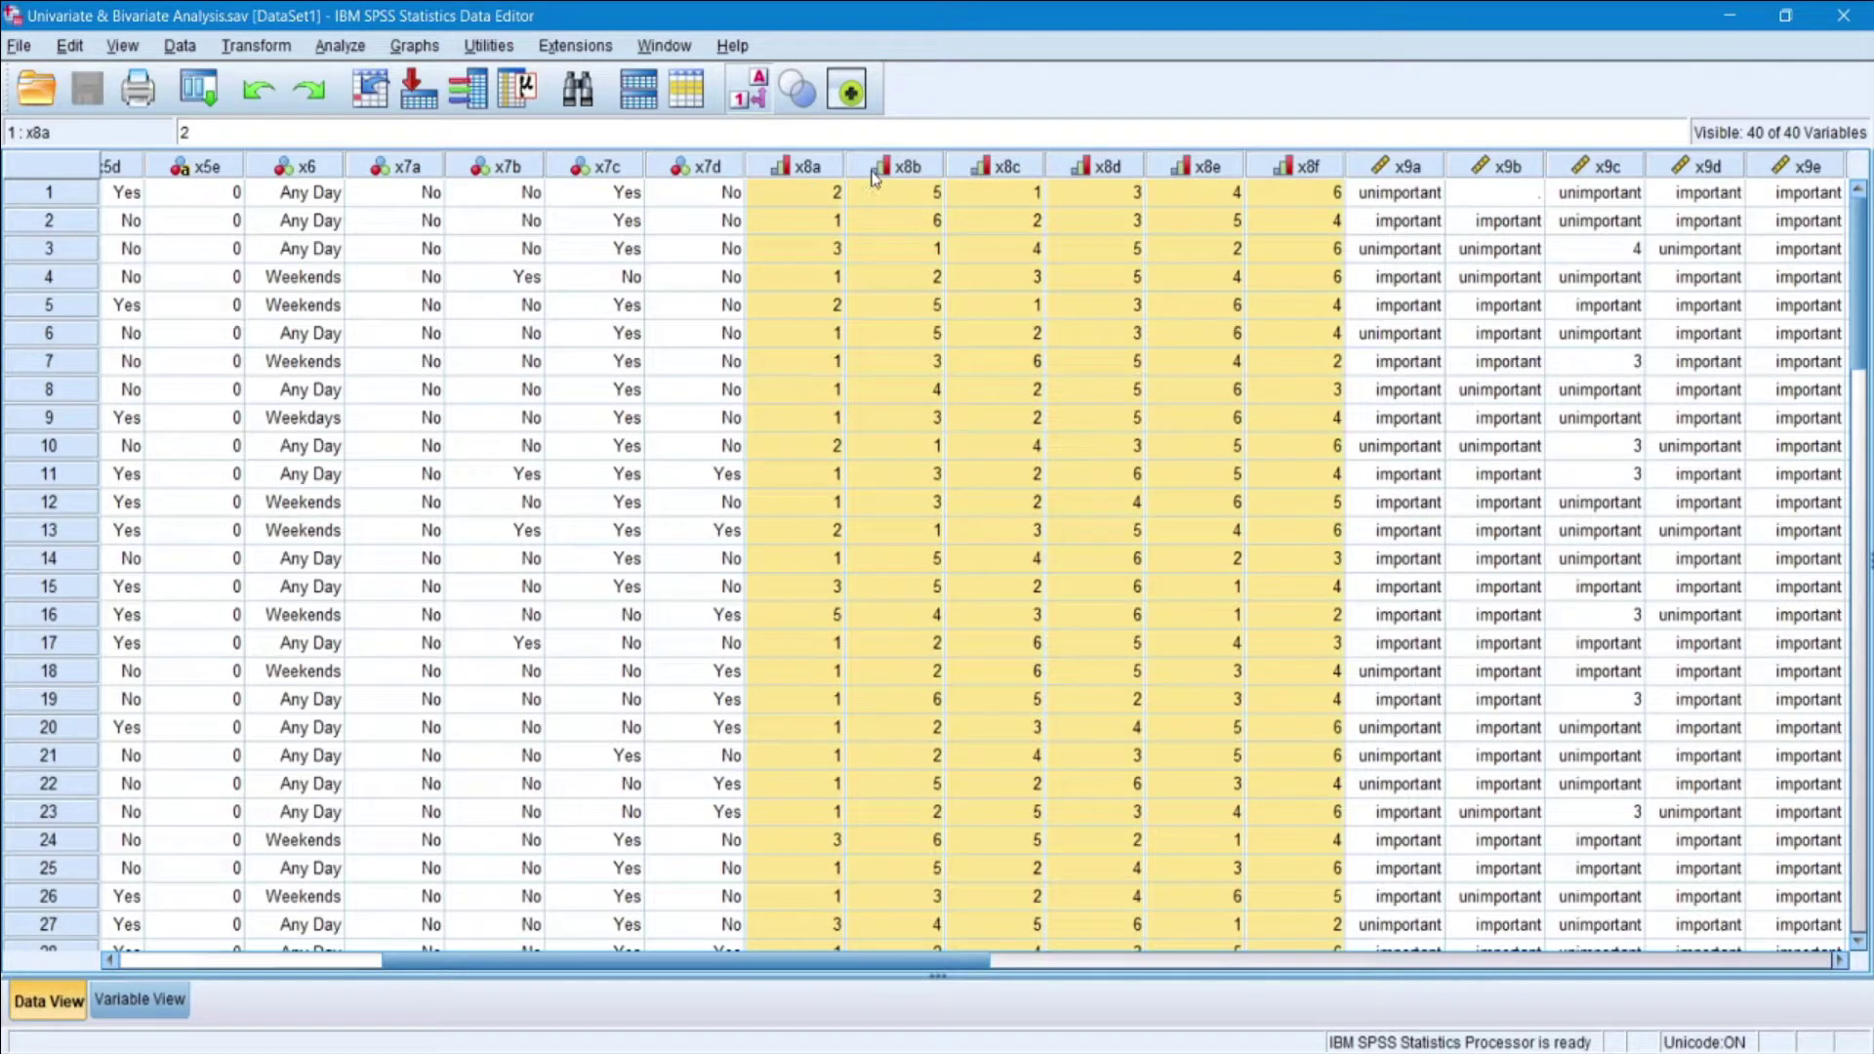
right_click(1095, 357)
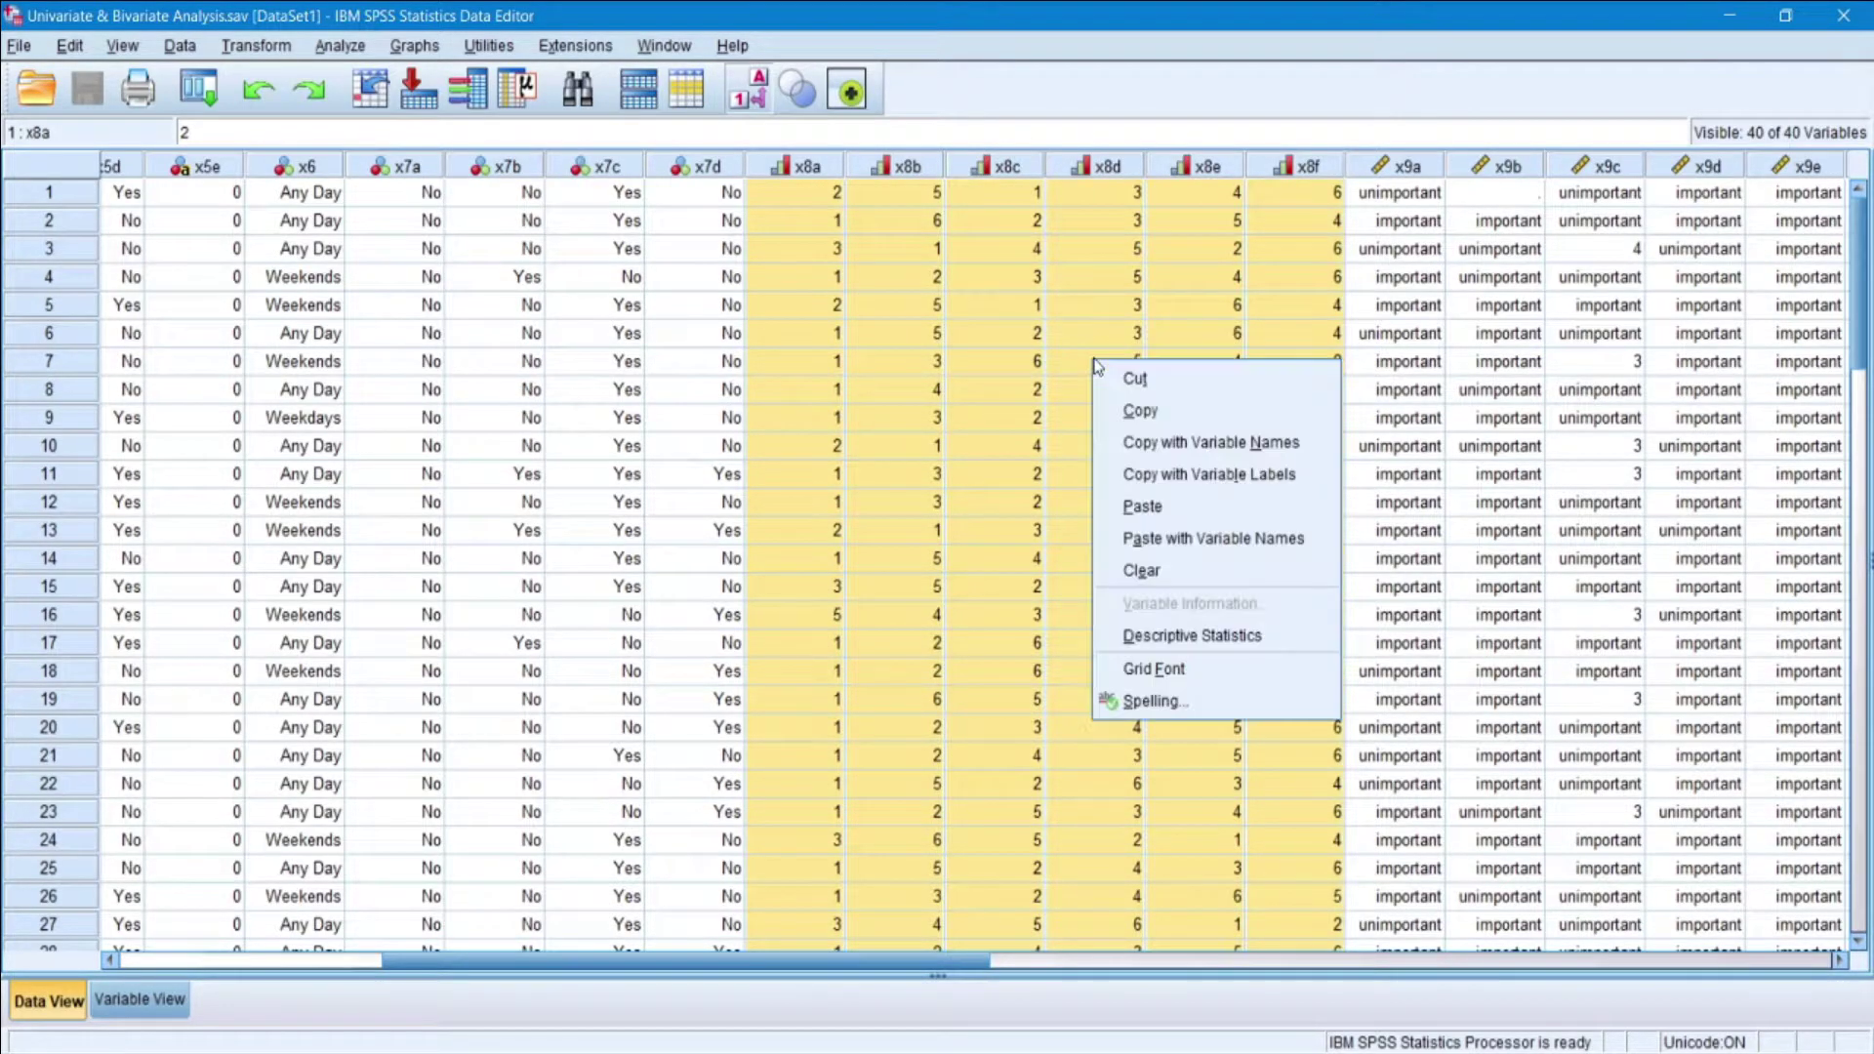
left_click(1184, 418)
Paste the rank data into Excel at D3, then show SPSS Variable View.
key("alt+Tab")
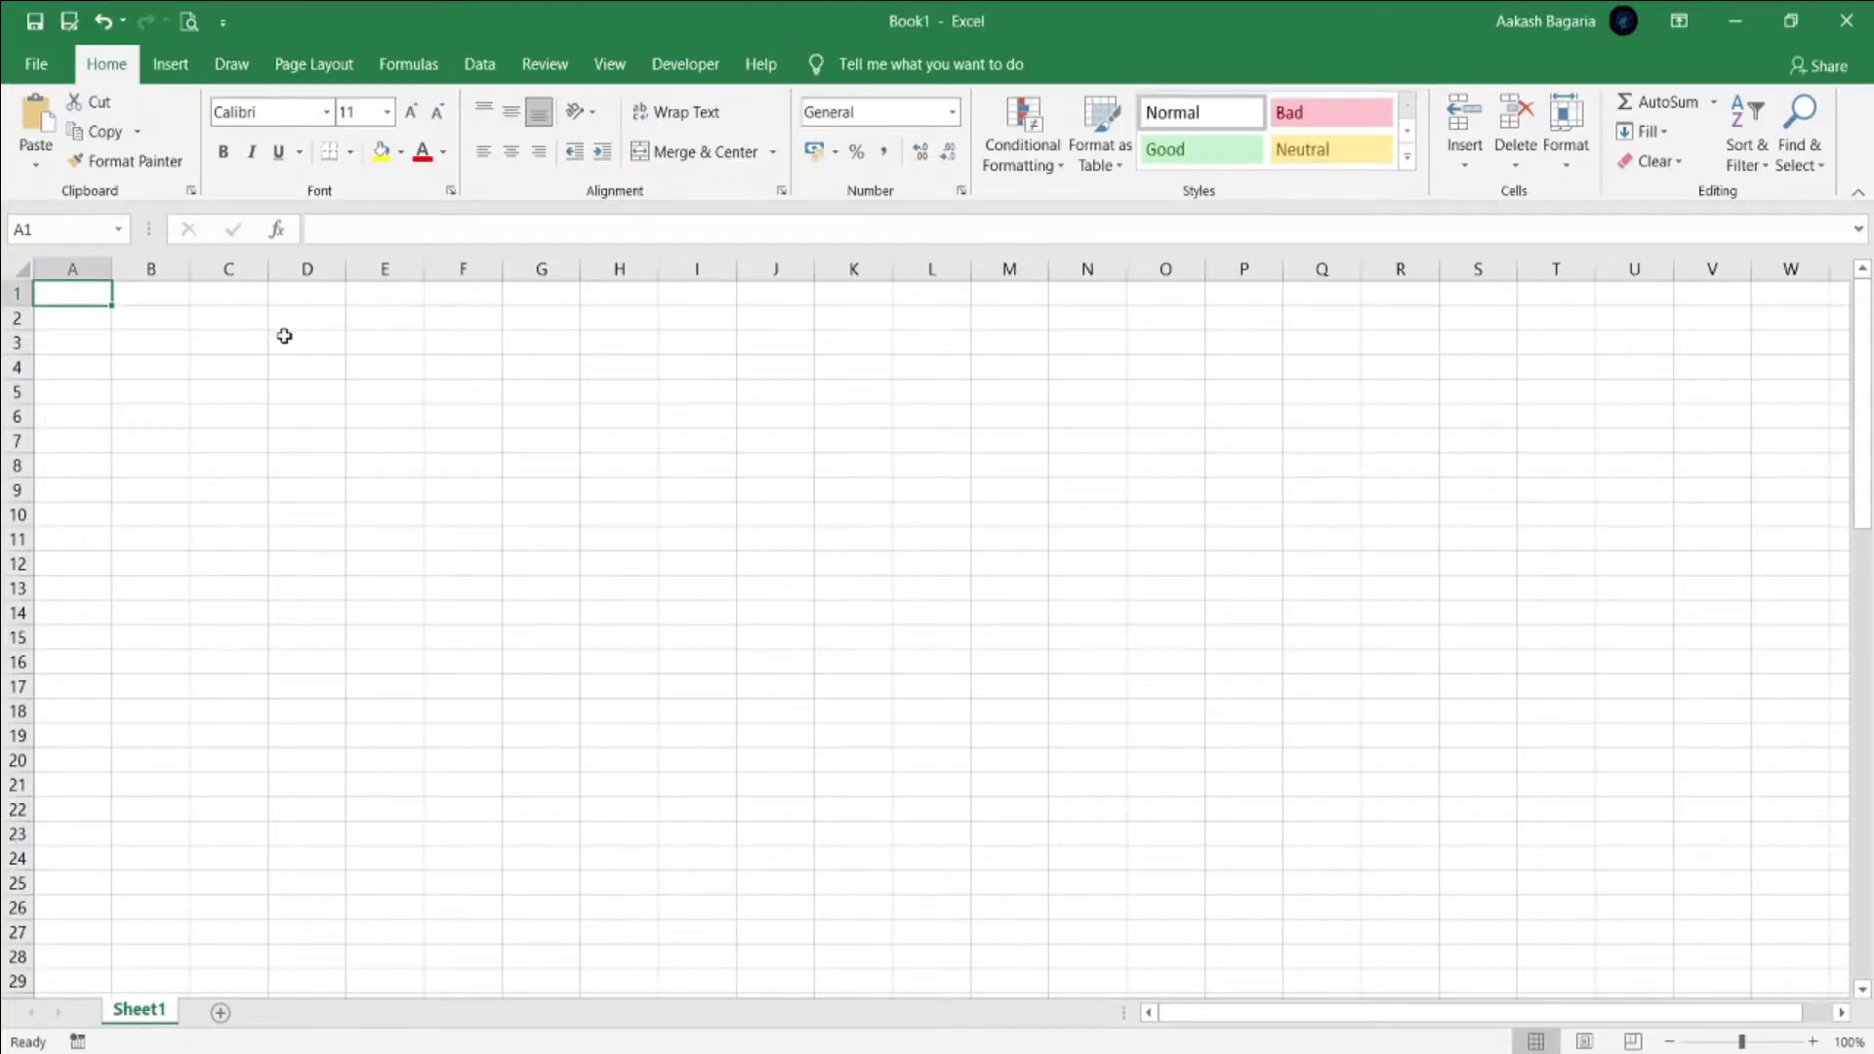
left_click(282, 338)
right_click(286, 344)
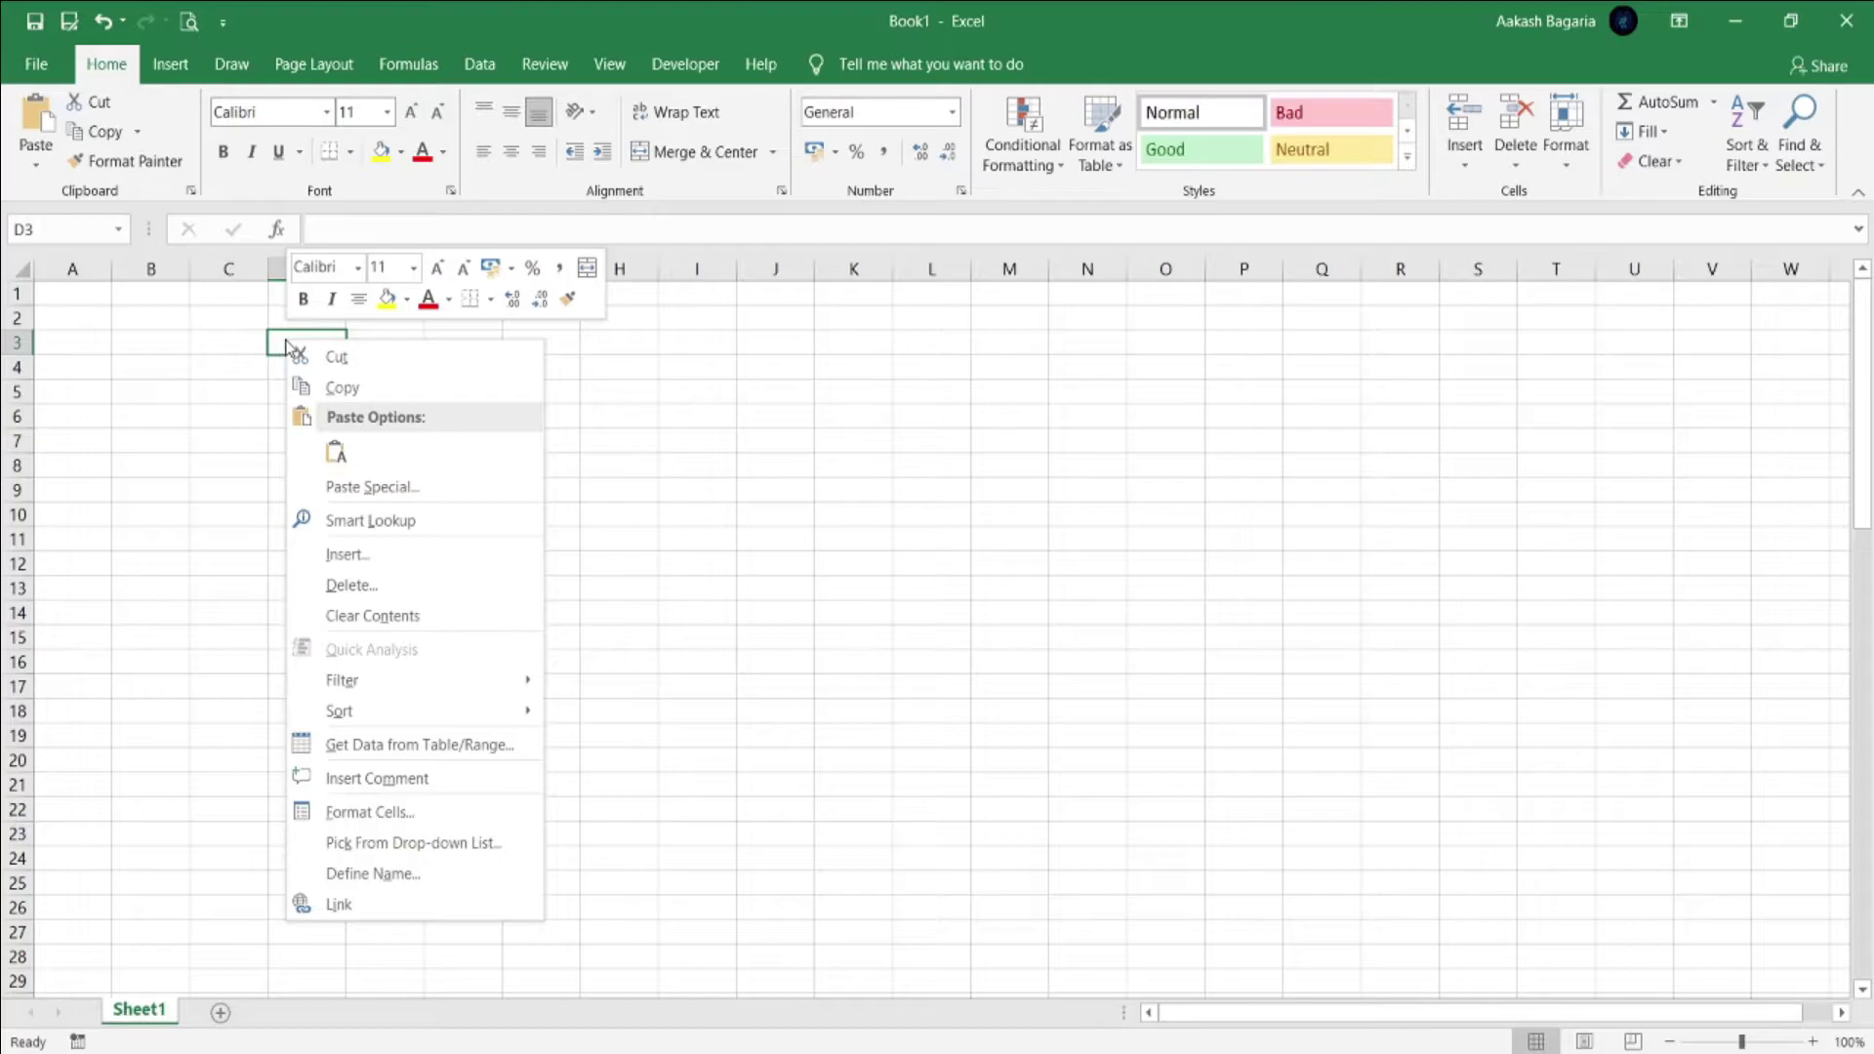
left_click(336, 449)
key("alt+Tab")
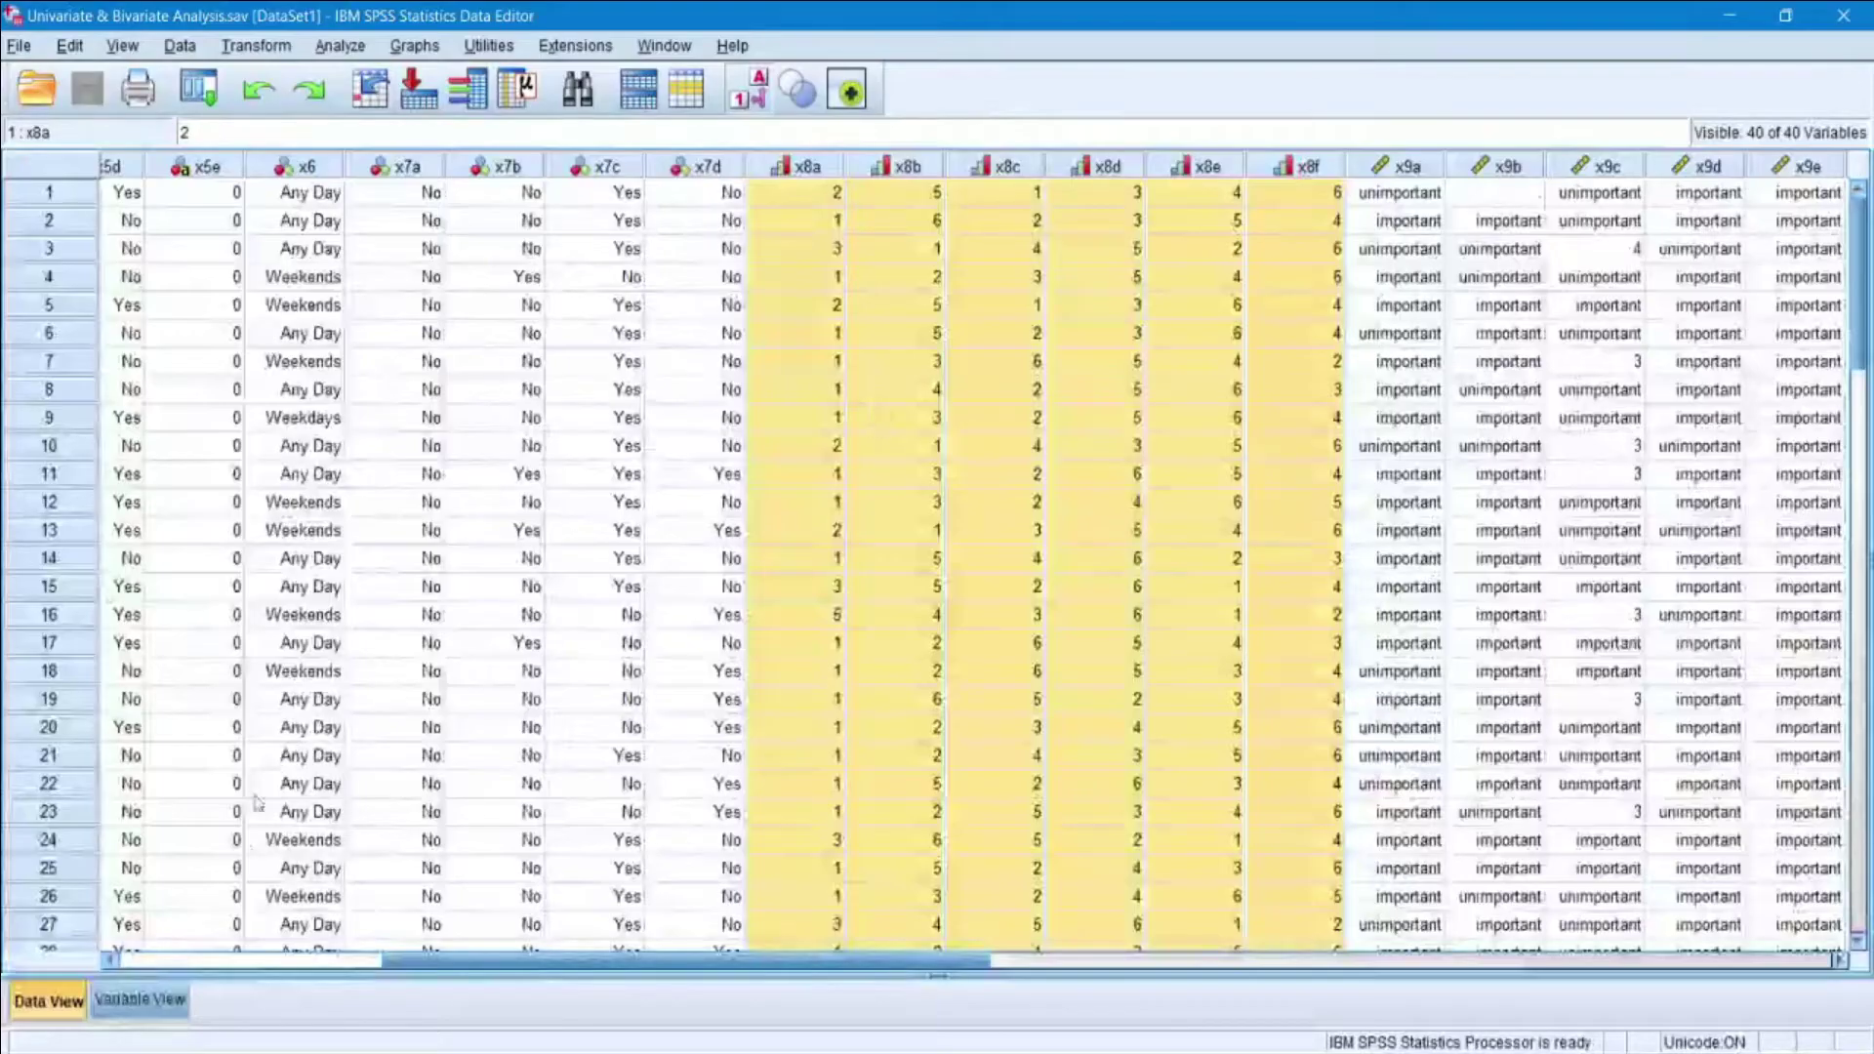
left_click(142, 999)
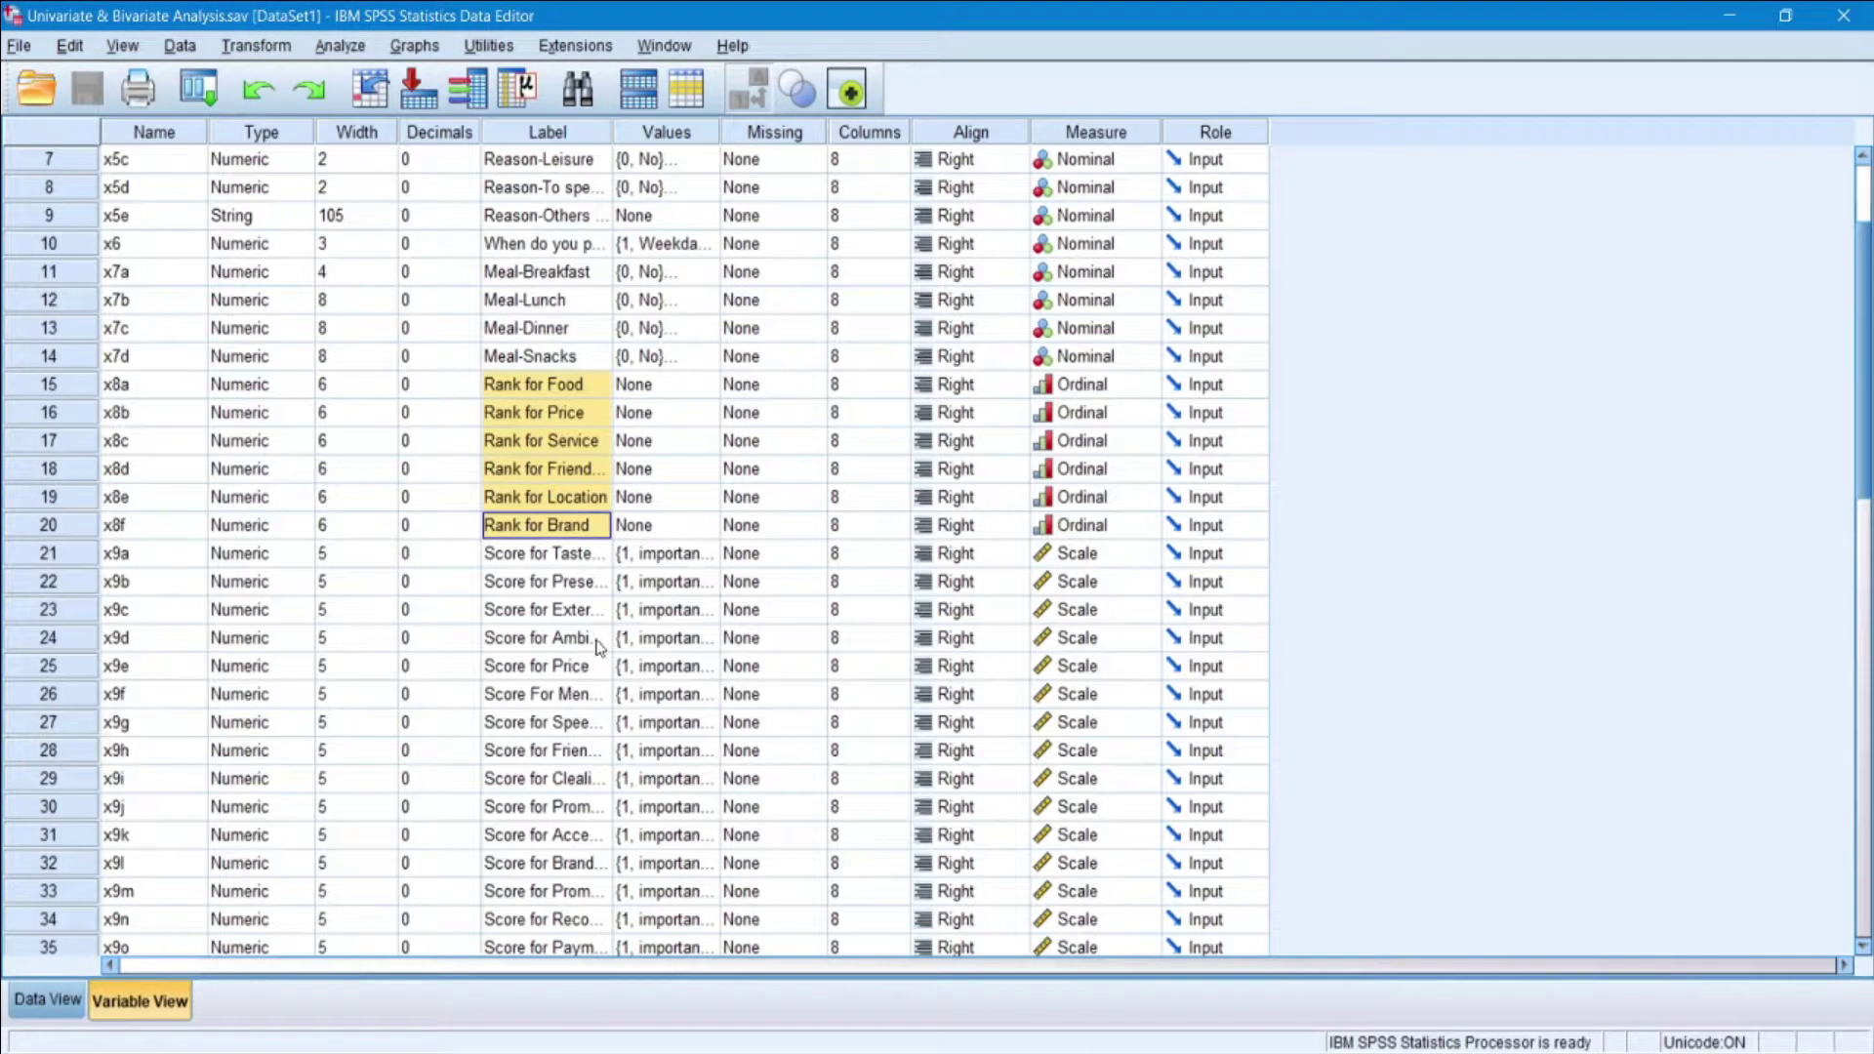
Copy the six SPSS variable labels and paste them into Excel K3:K8.
right_click(568, 476)
left_click(586, 481)
key("alt+Tab")
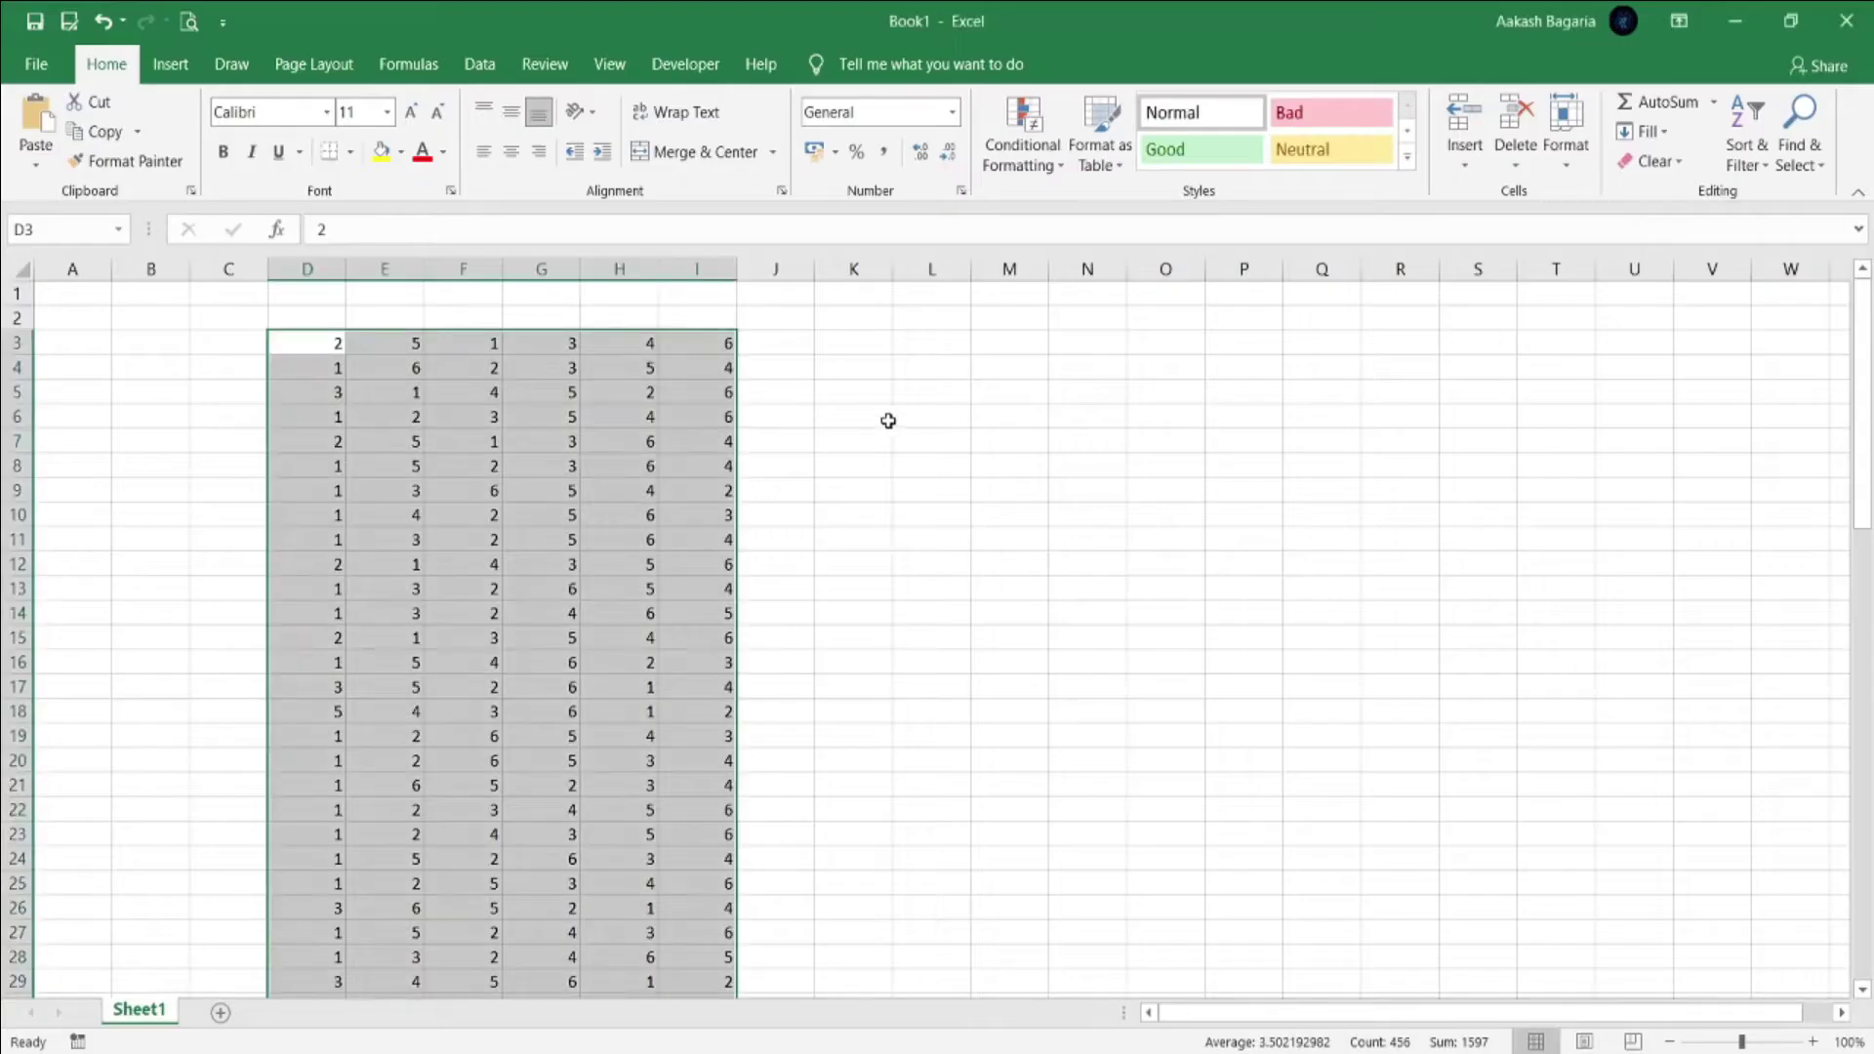
scroll(767, 553, "down", 6)
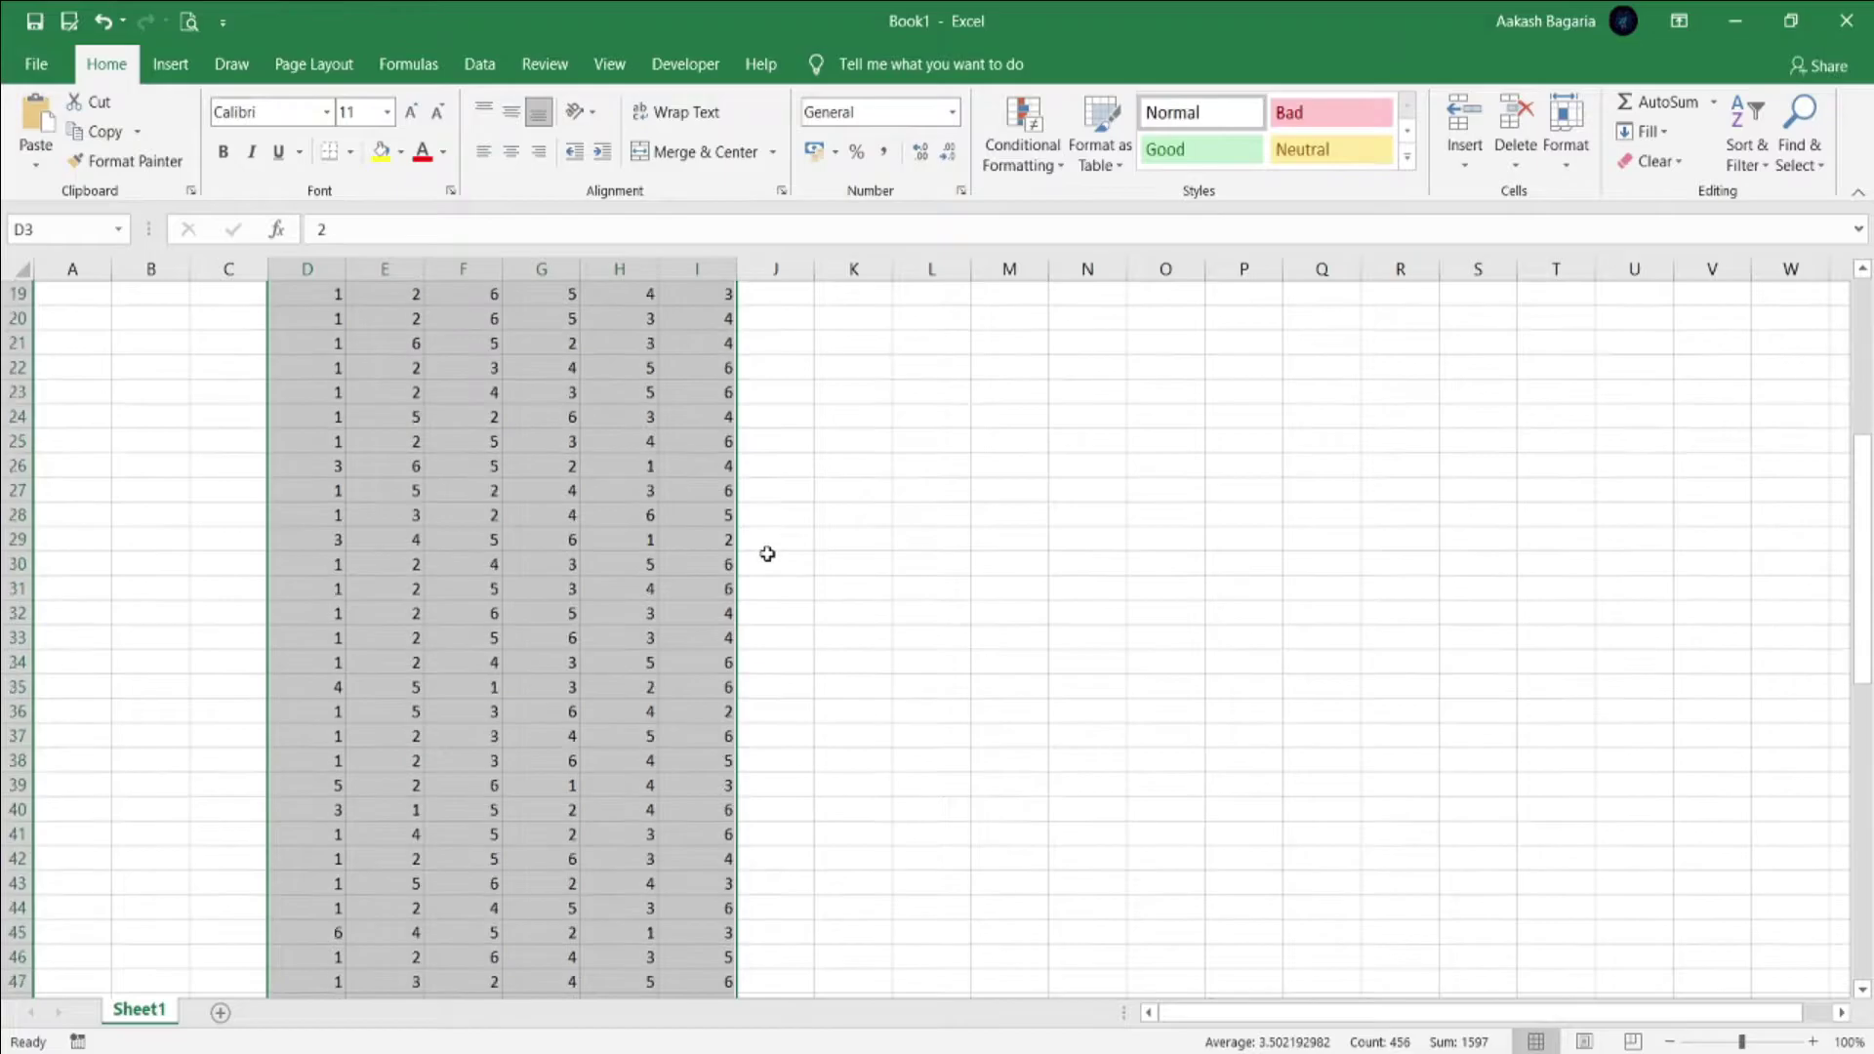
scroll(767, 553, "down", 20)
scroll(1142, 471, "up", 5)
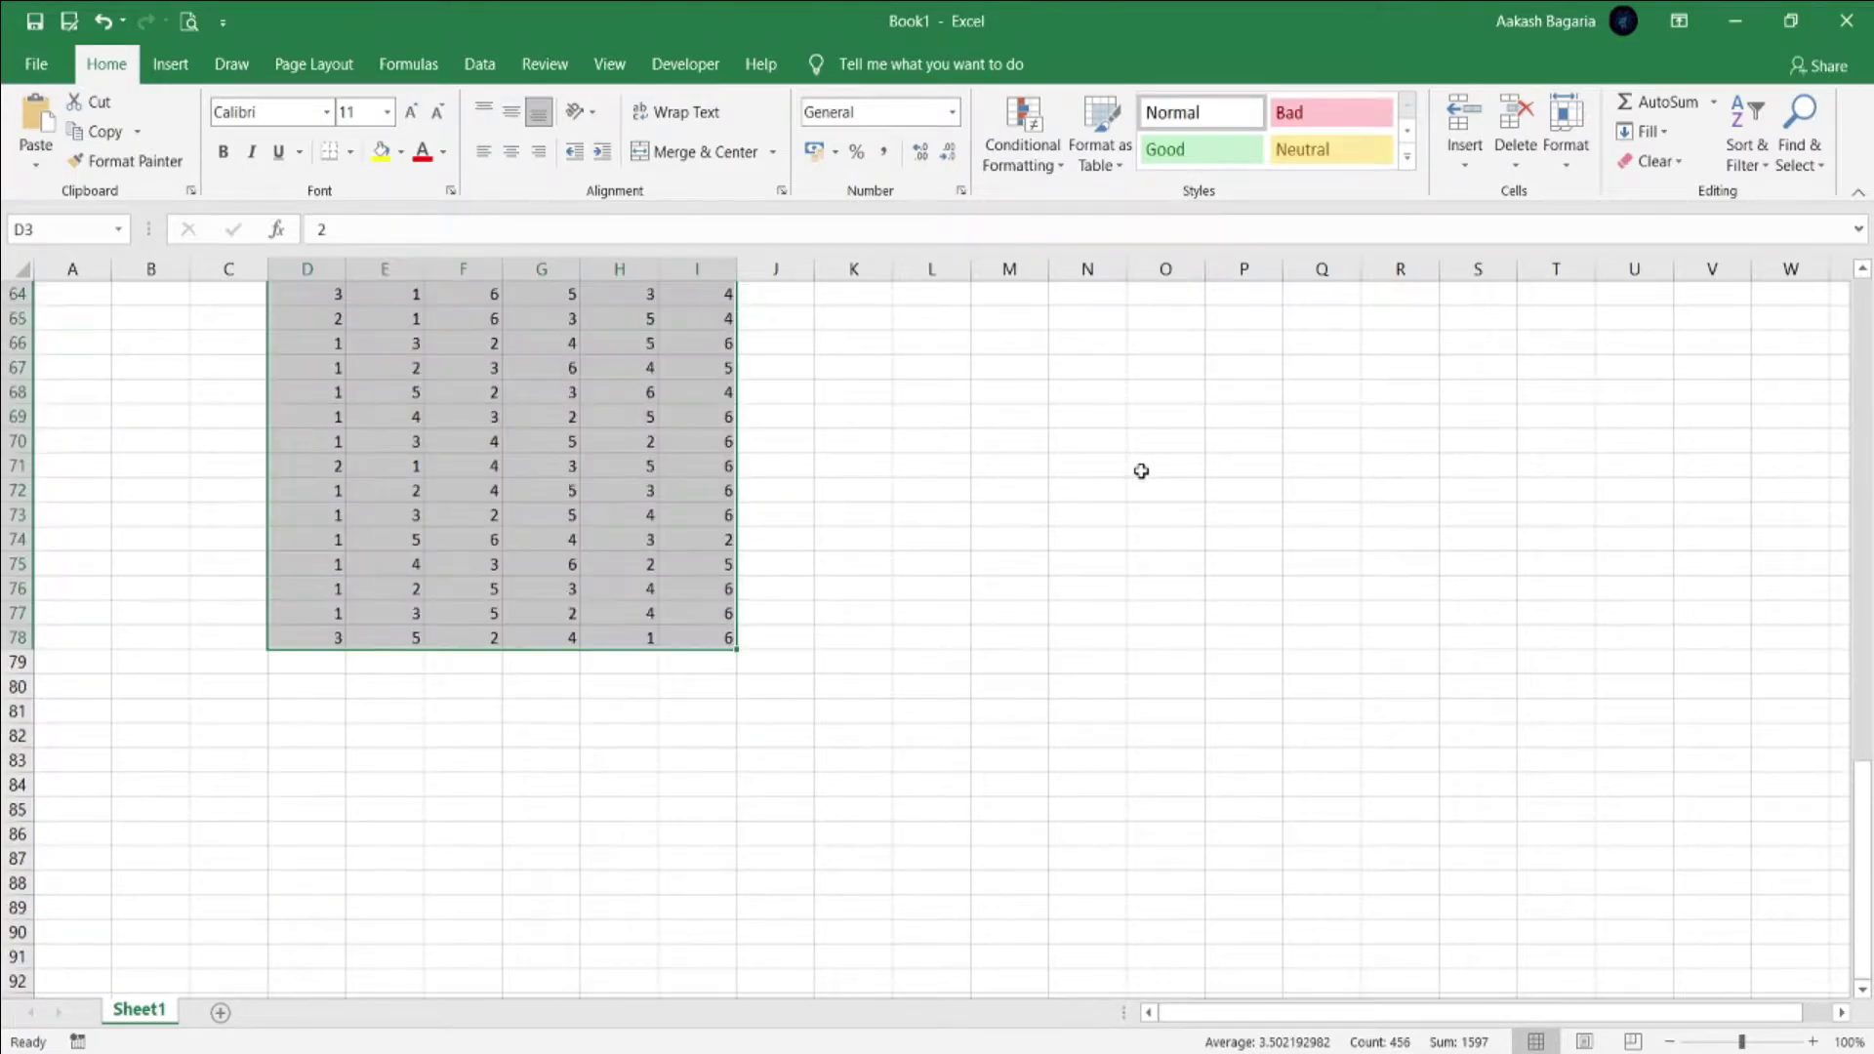
scroll(1141, 471, "up", 20)
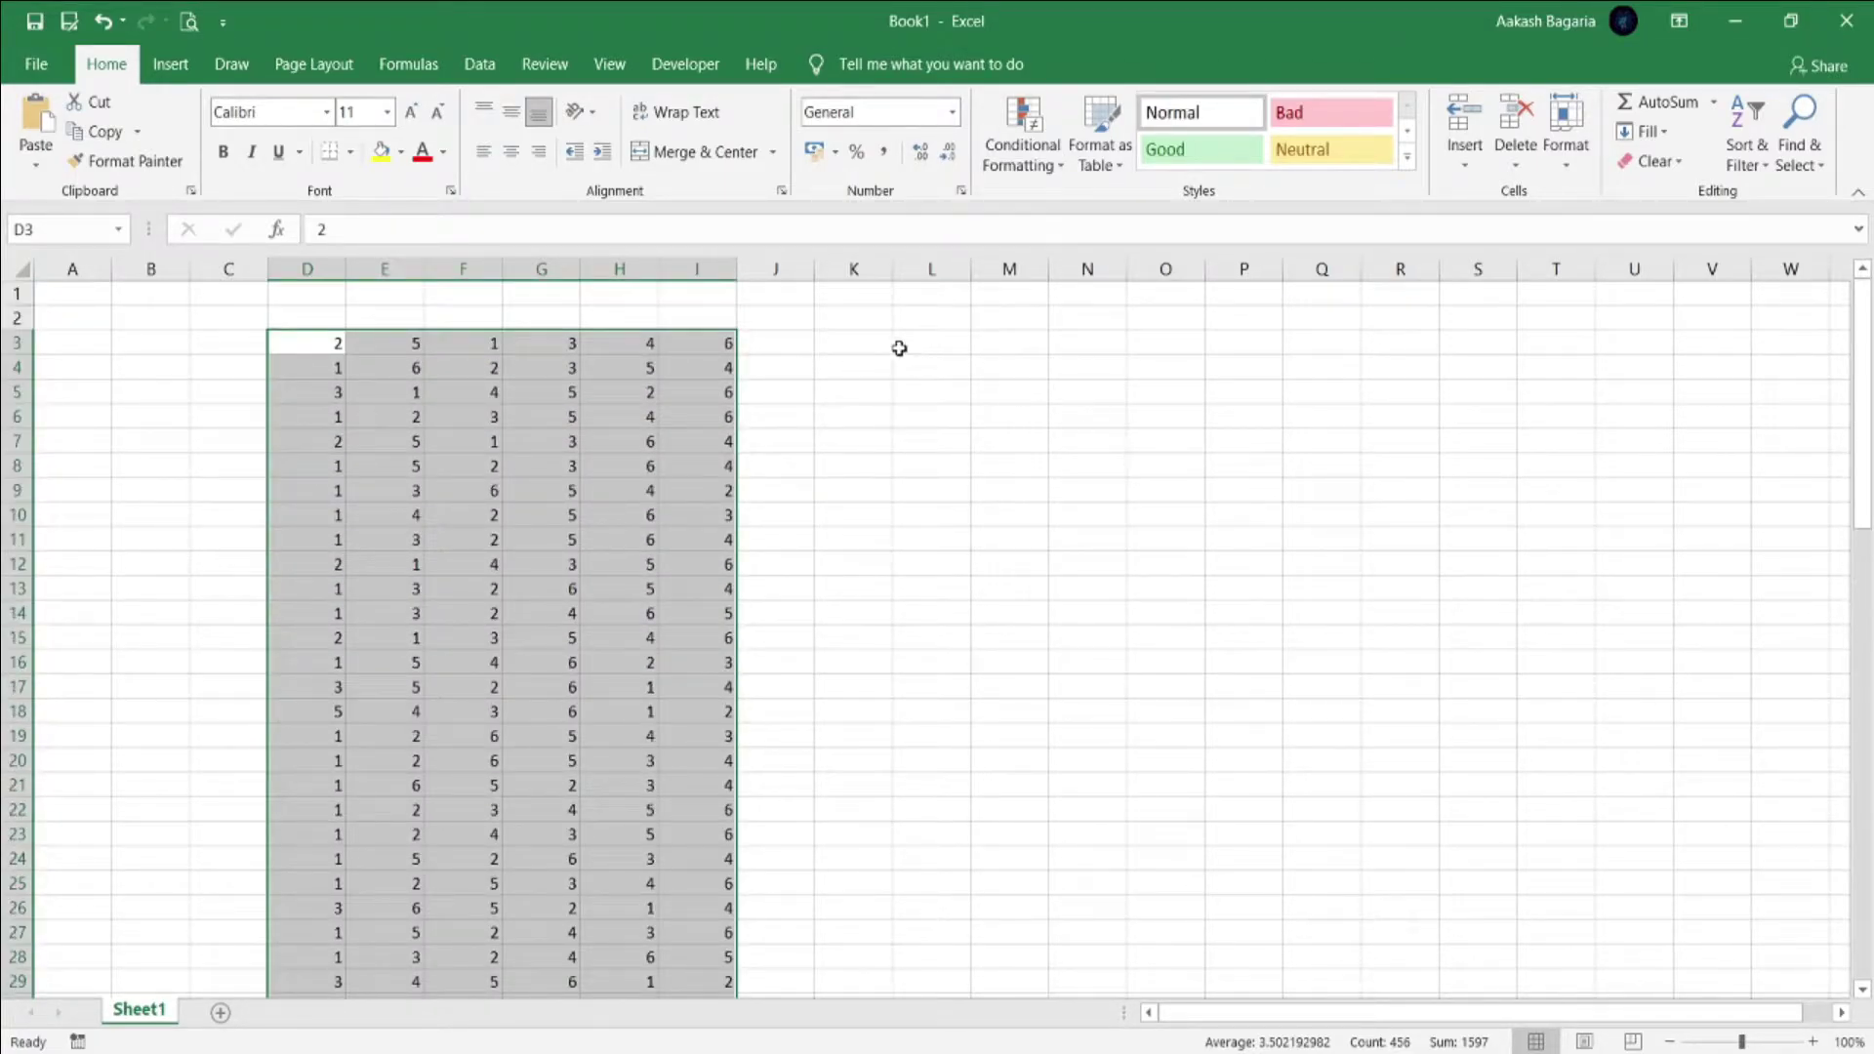
left_click(878, 340)
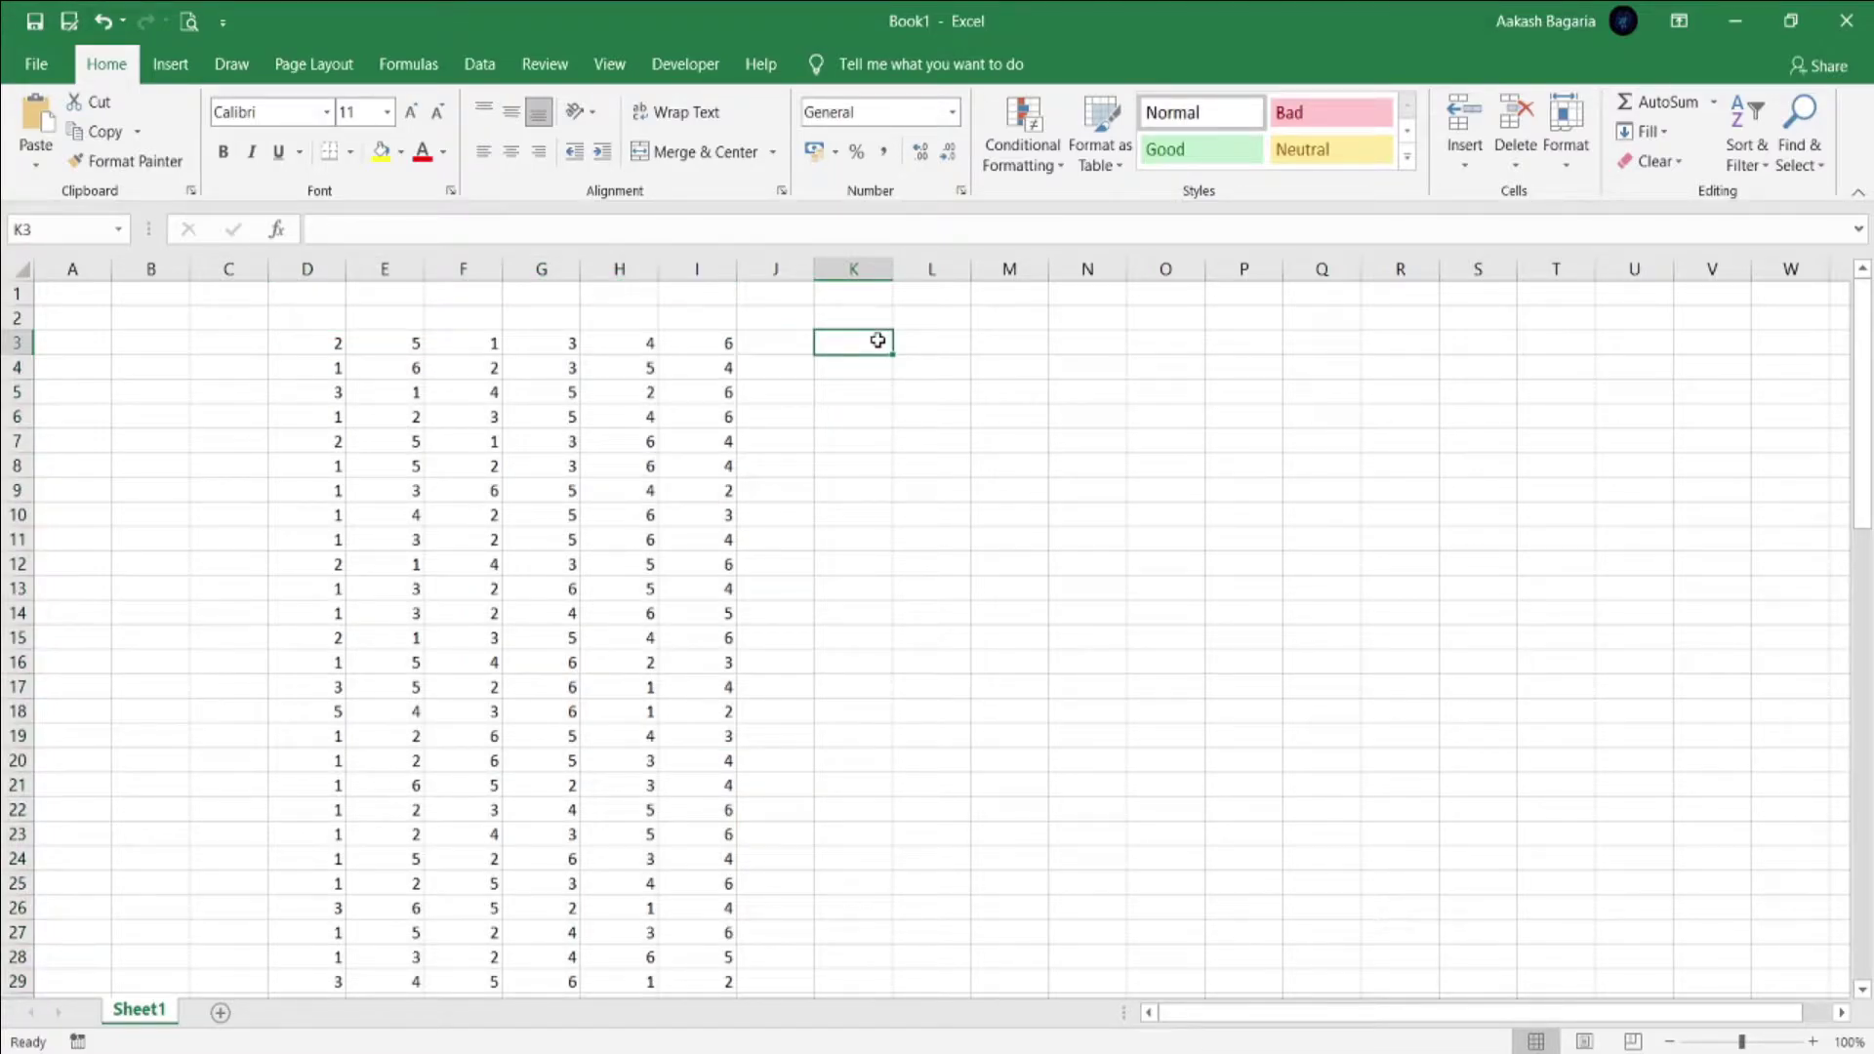
right_click(878, 340)
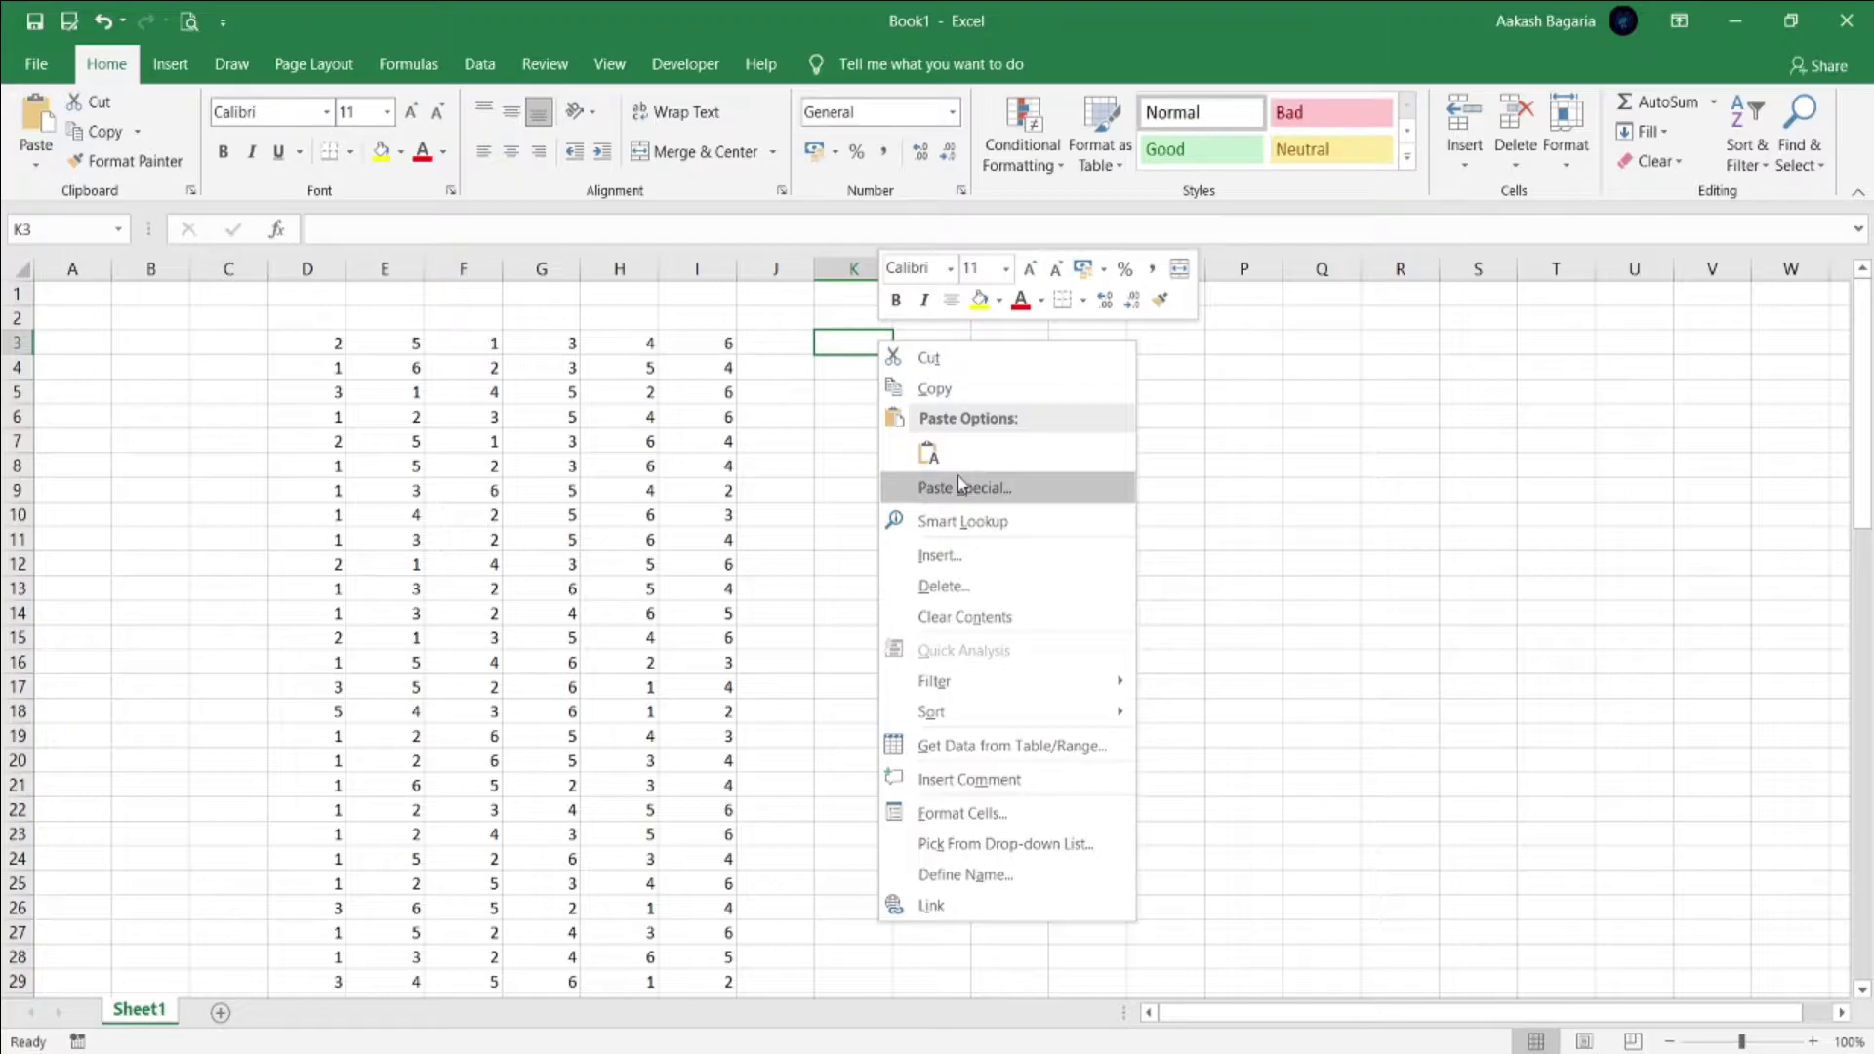
left_click(931, 453)
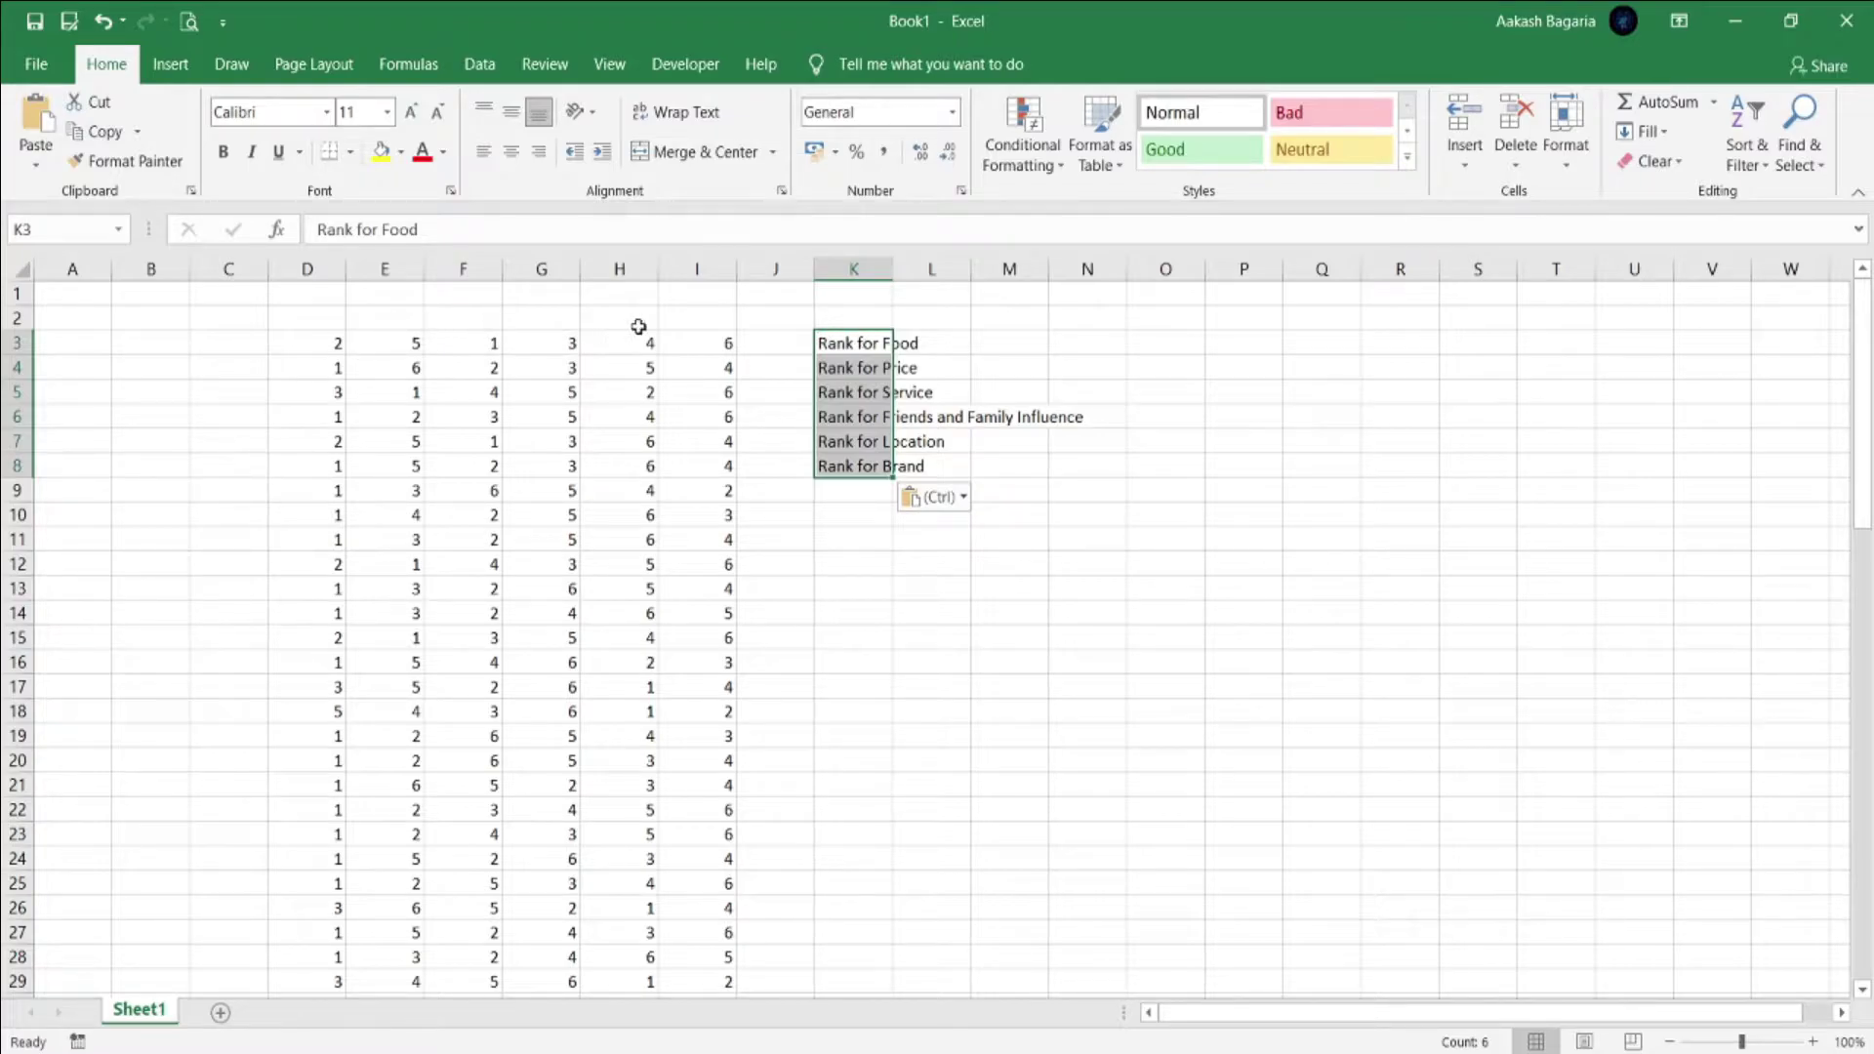
Transpose-paste the K3:K8 labels across D2:I2 as column headers.
key("ctrl+c")
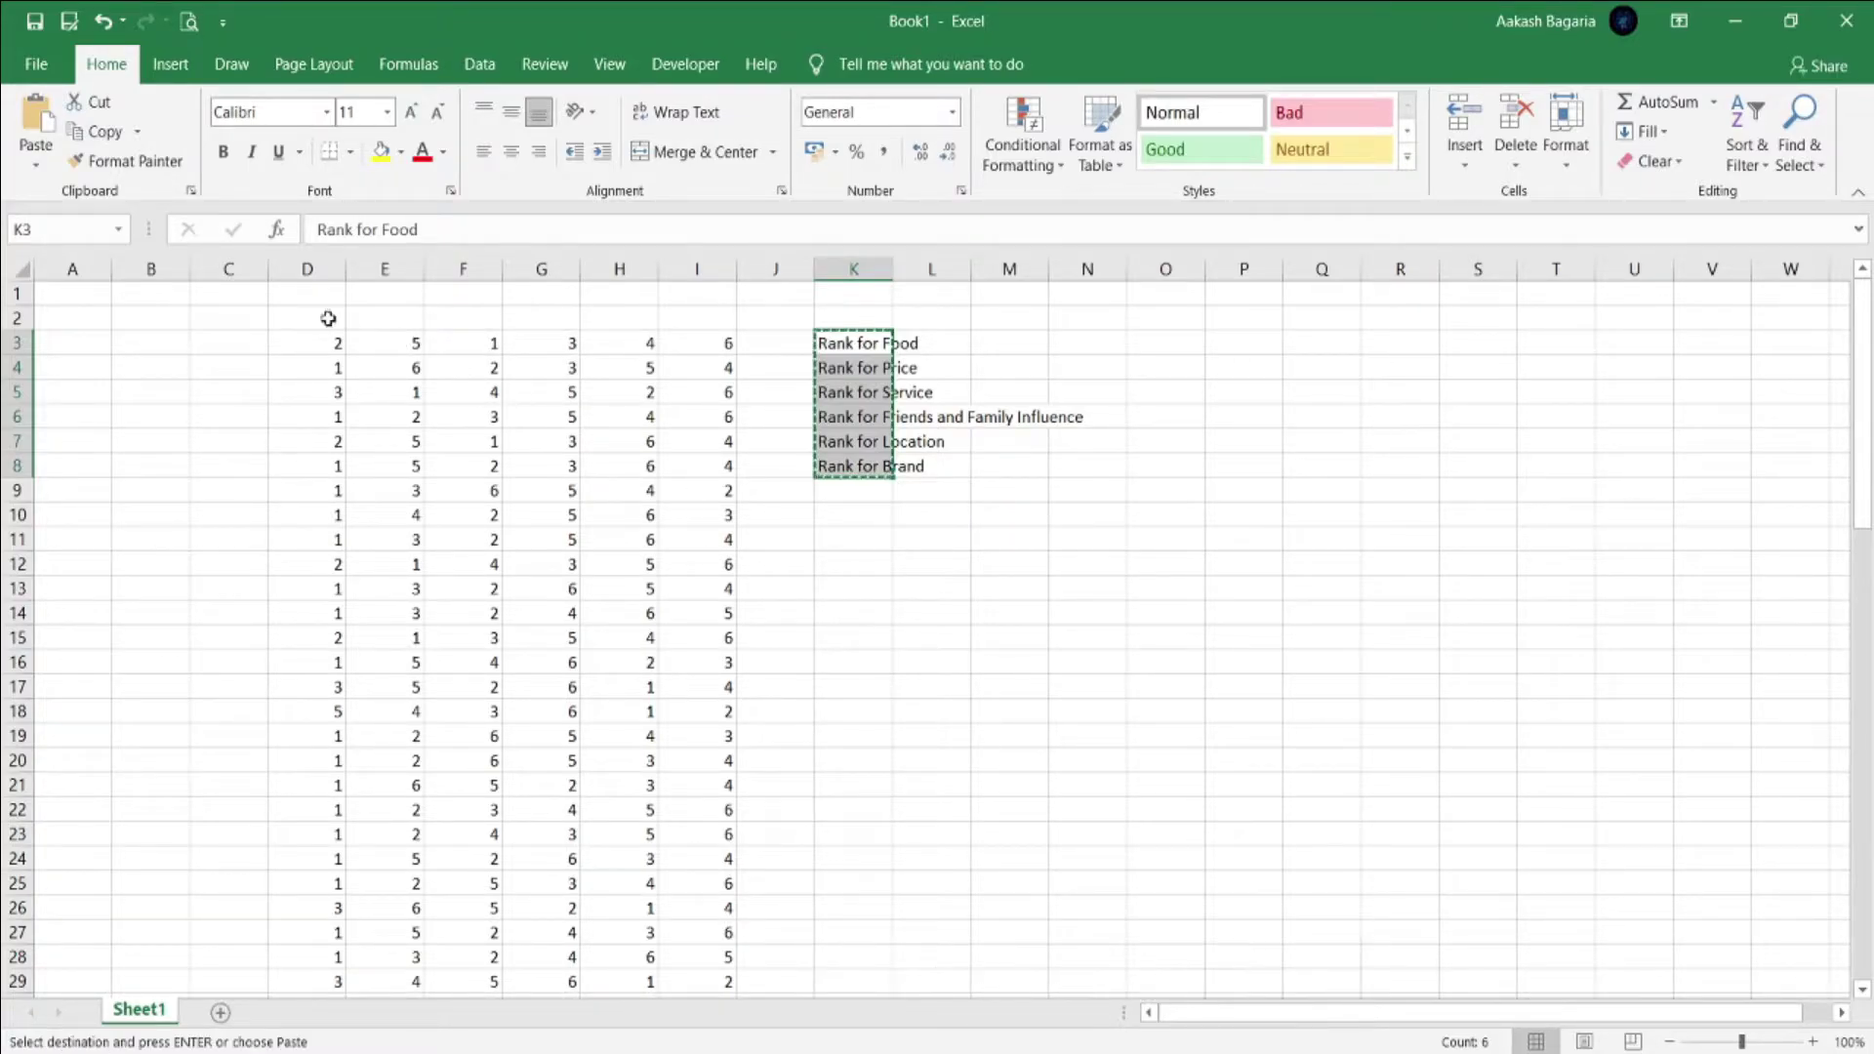
left_click(328, 318)
right_click(328, 318)
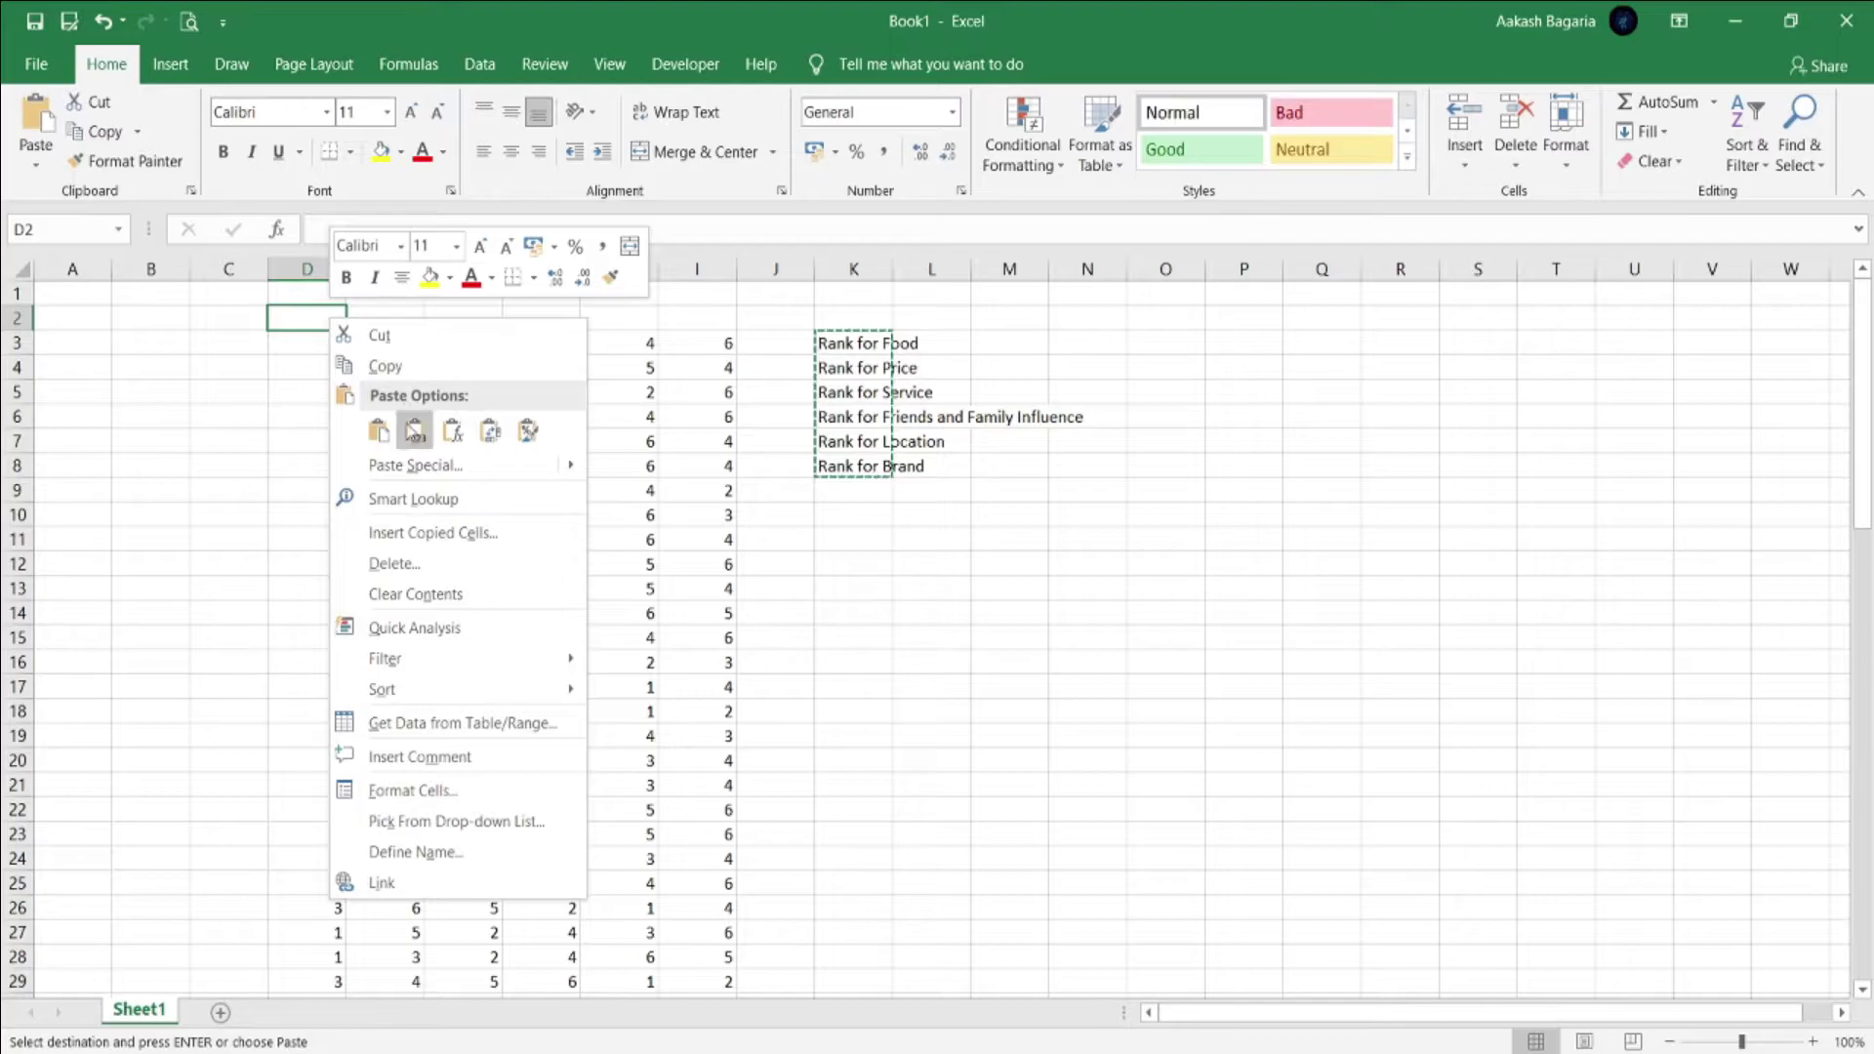
left_click(493, 435)
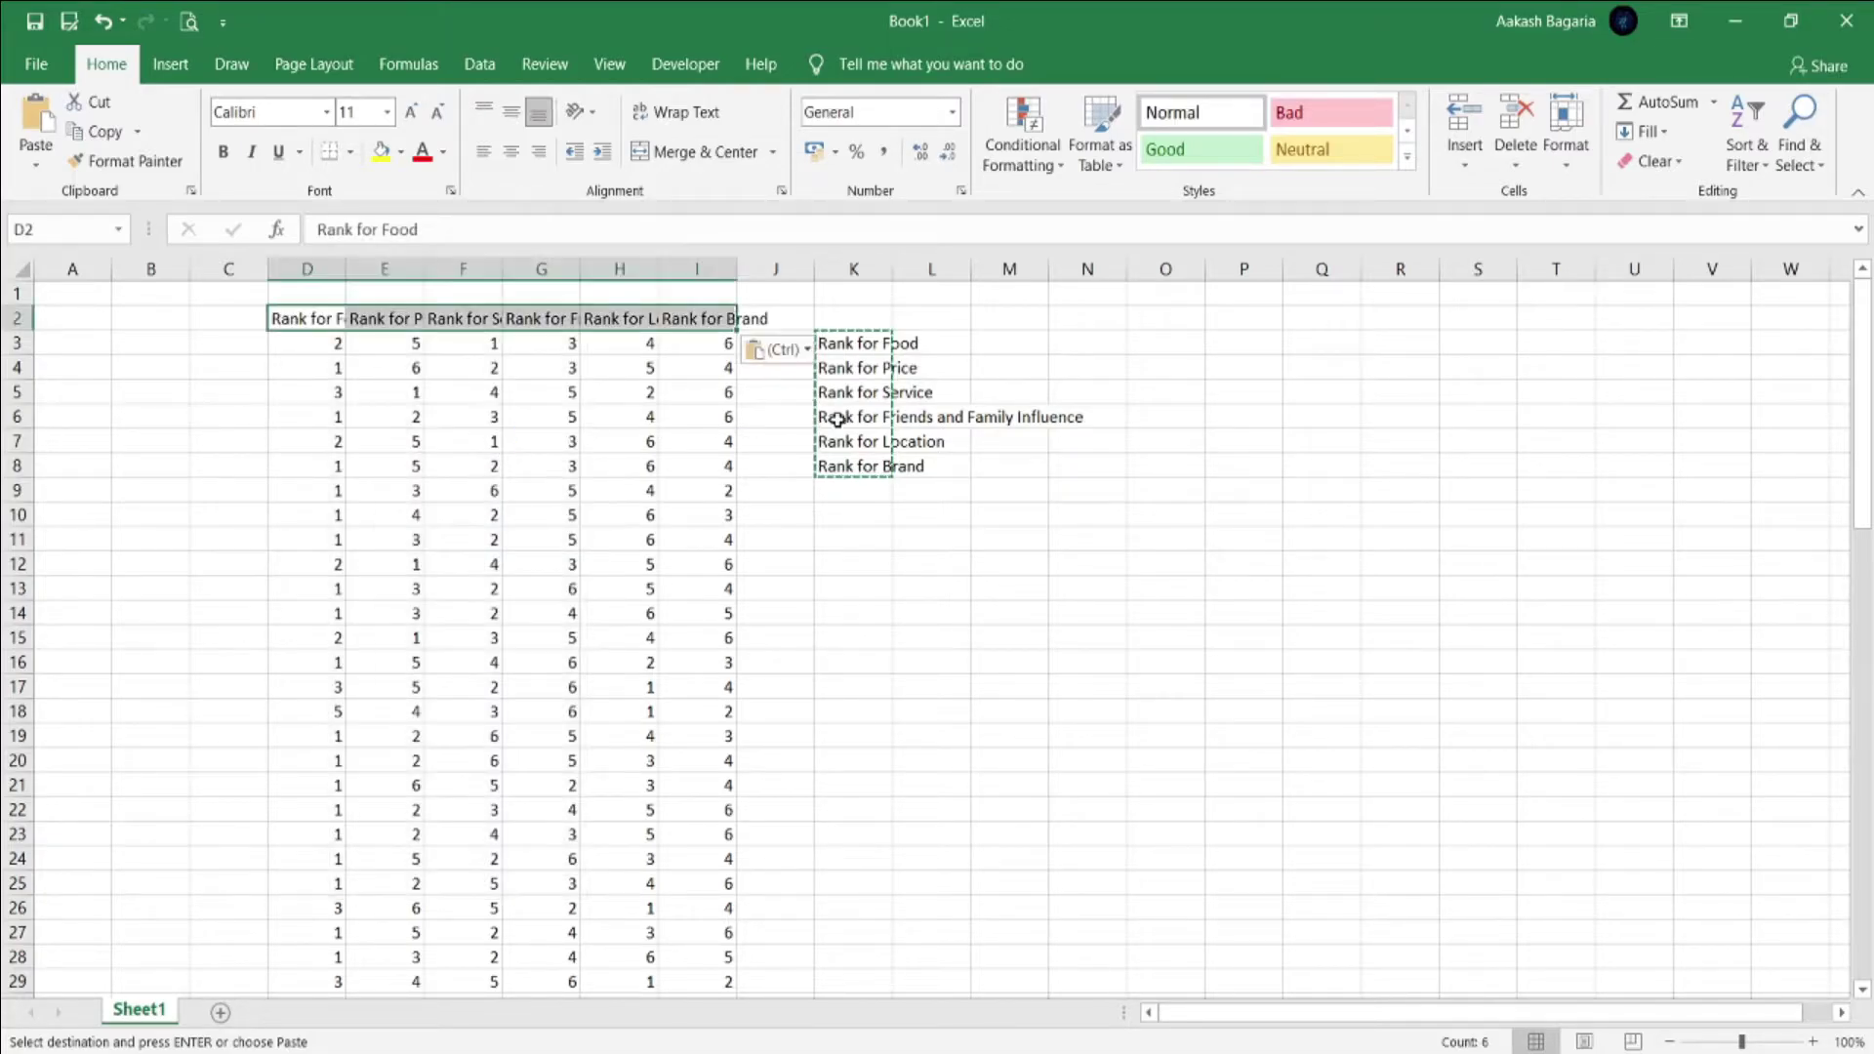
key("Escape")
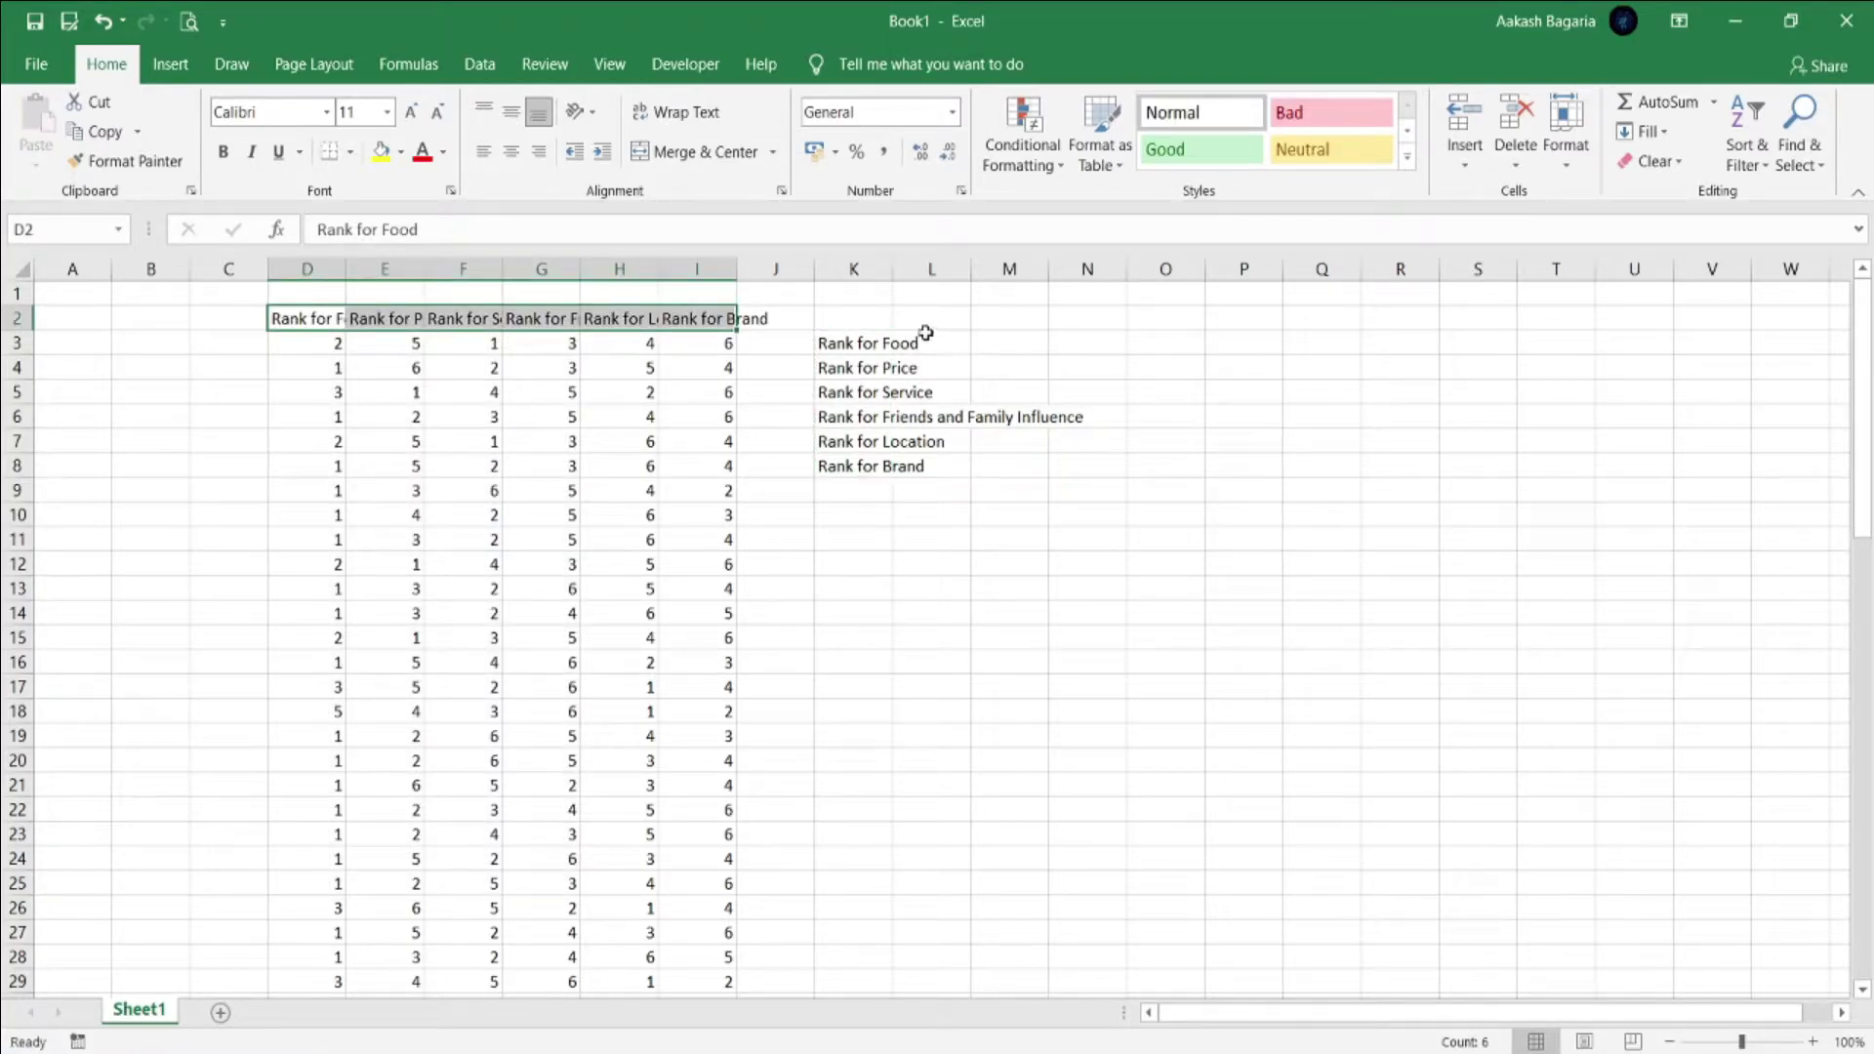
left_click(920, 329)
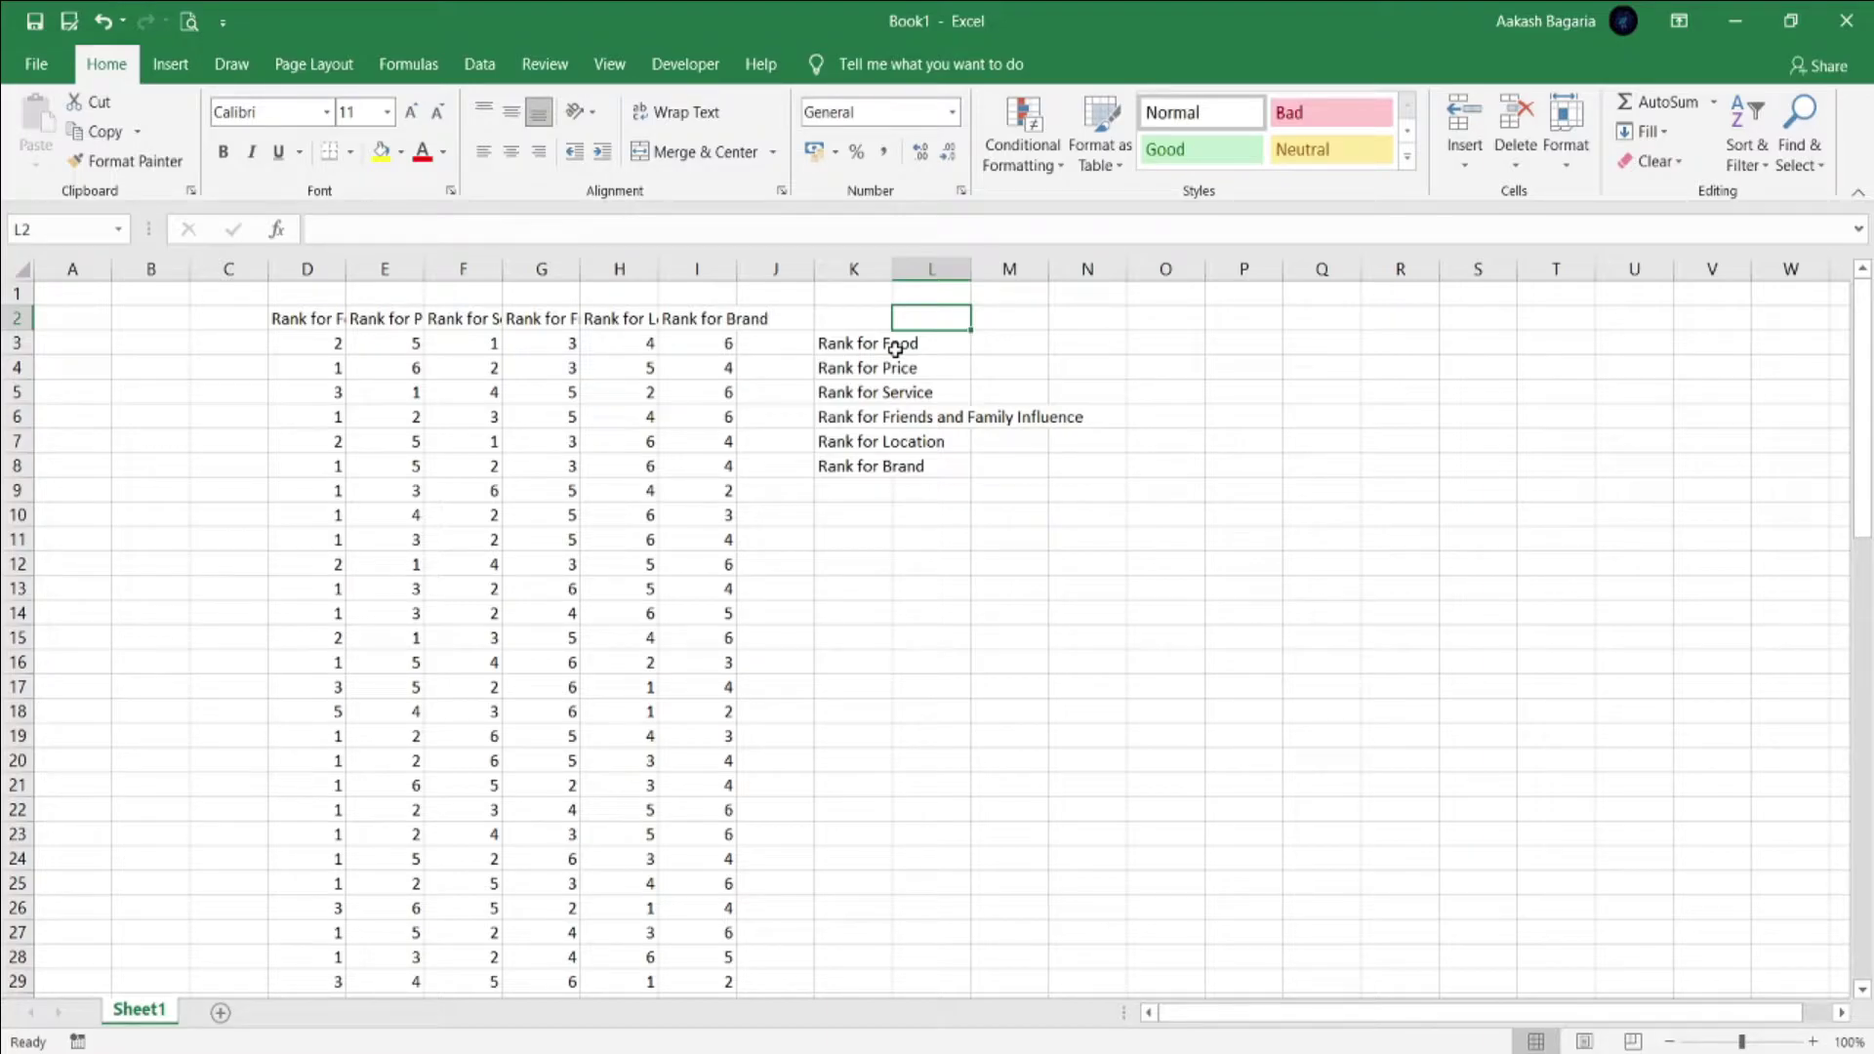
Enter ranks 1–6 across L2:Q2 and =COUNTIF($D$3:$D$78,L2) in L3.
type("1\t2\t3\t4\t5\t6")
key("Return")
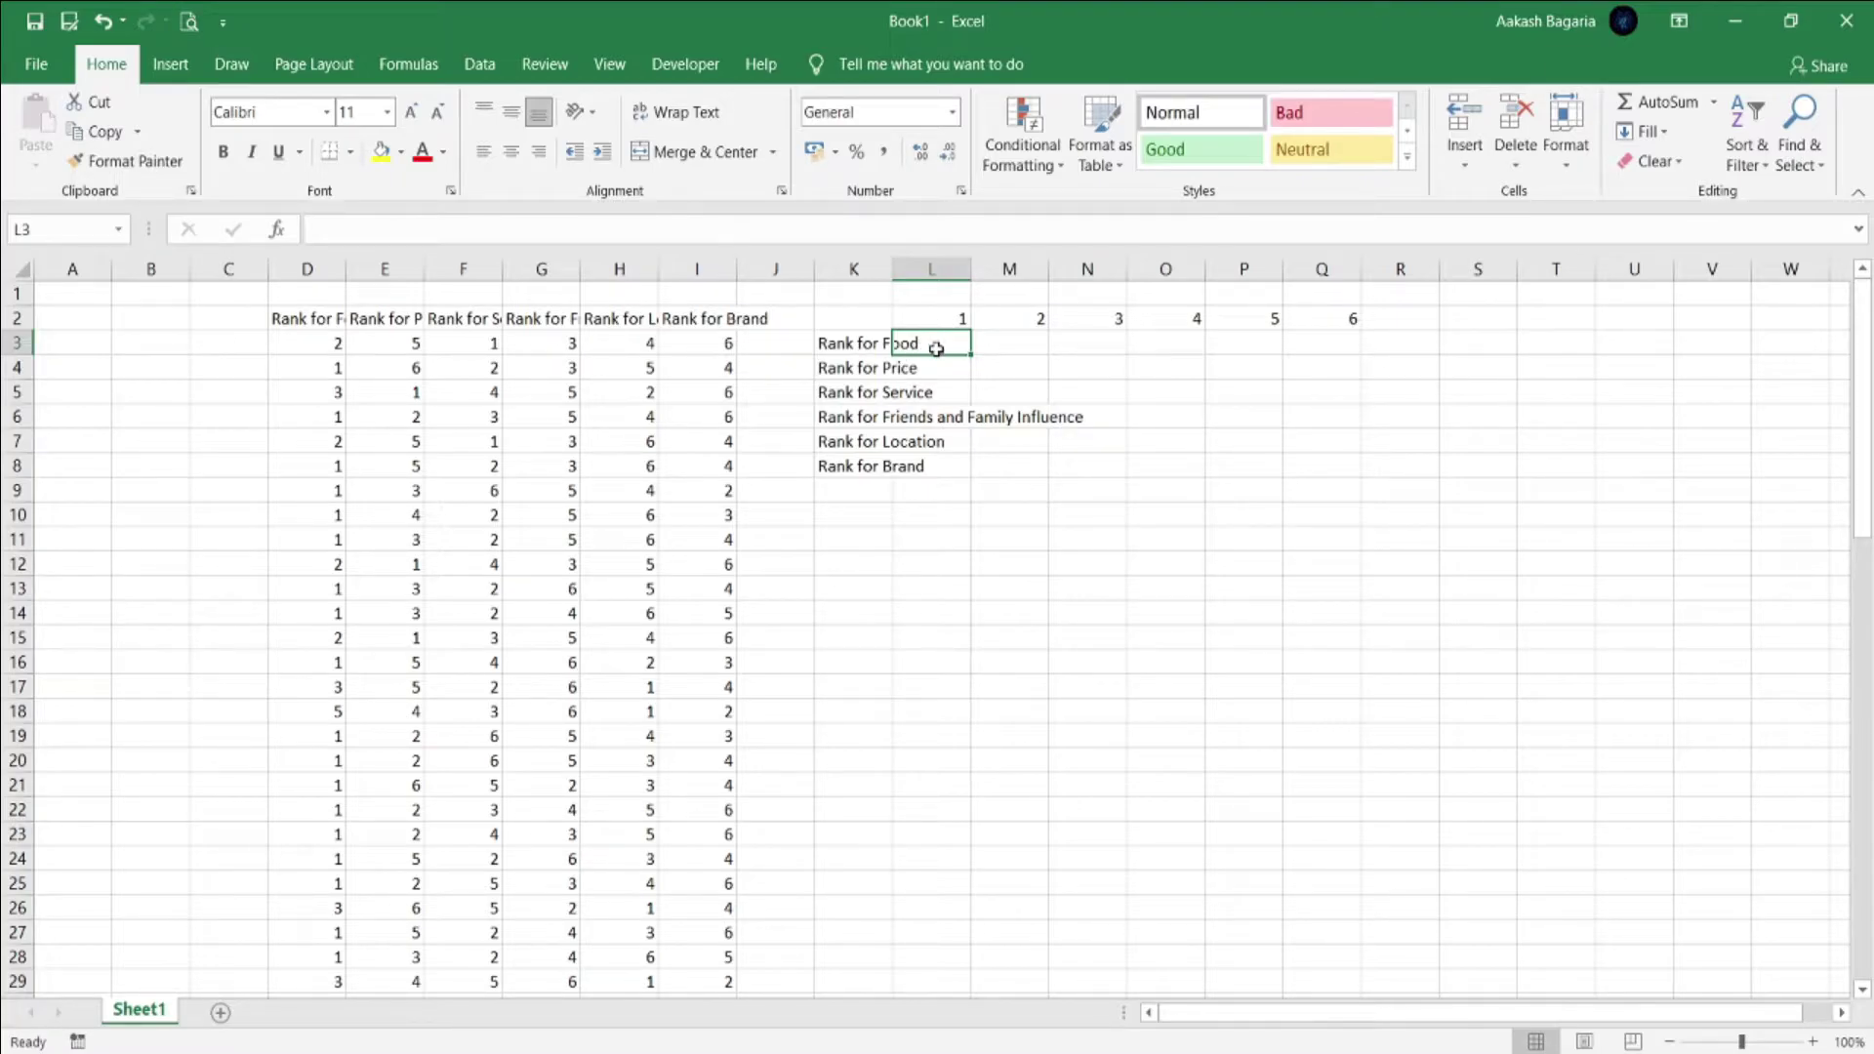
type("=coun")
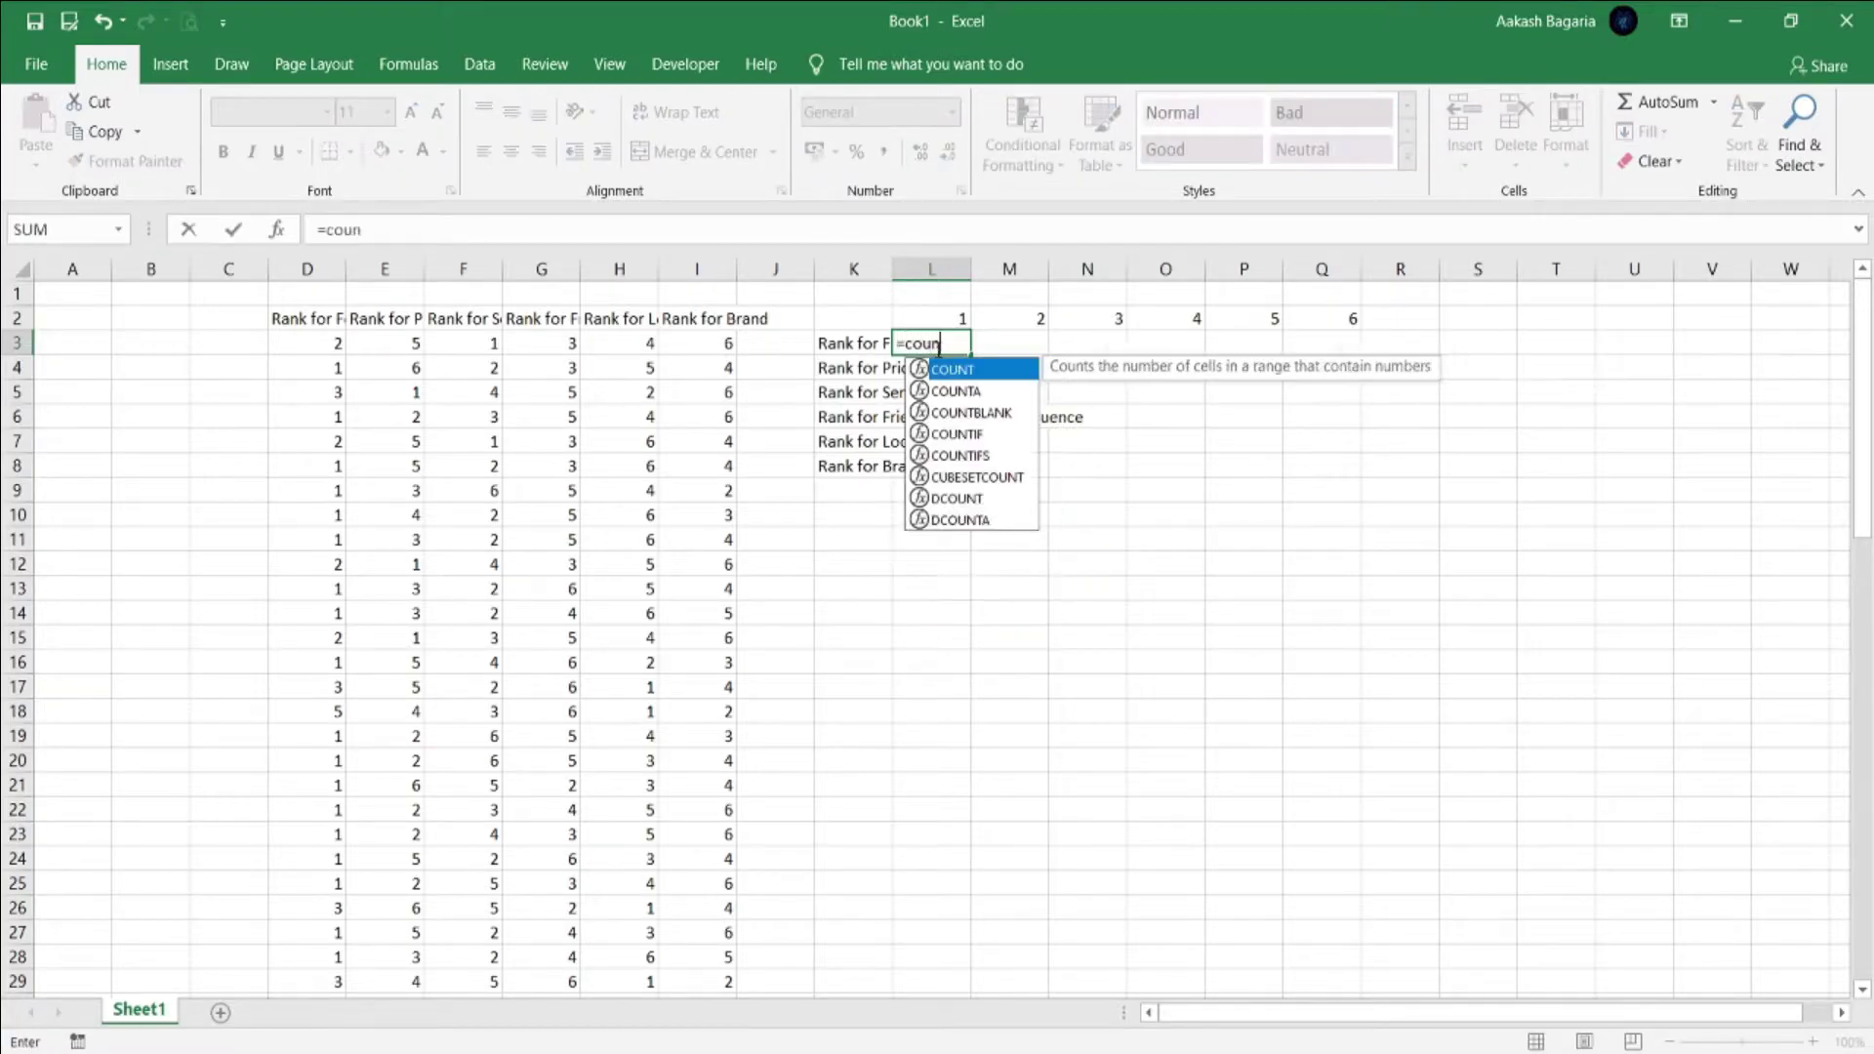
type("t")
key("Down")
key("Down")
key("Down")
key("Tab")
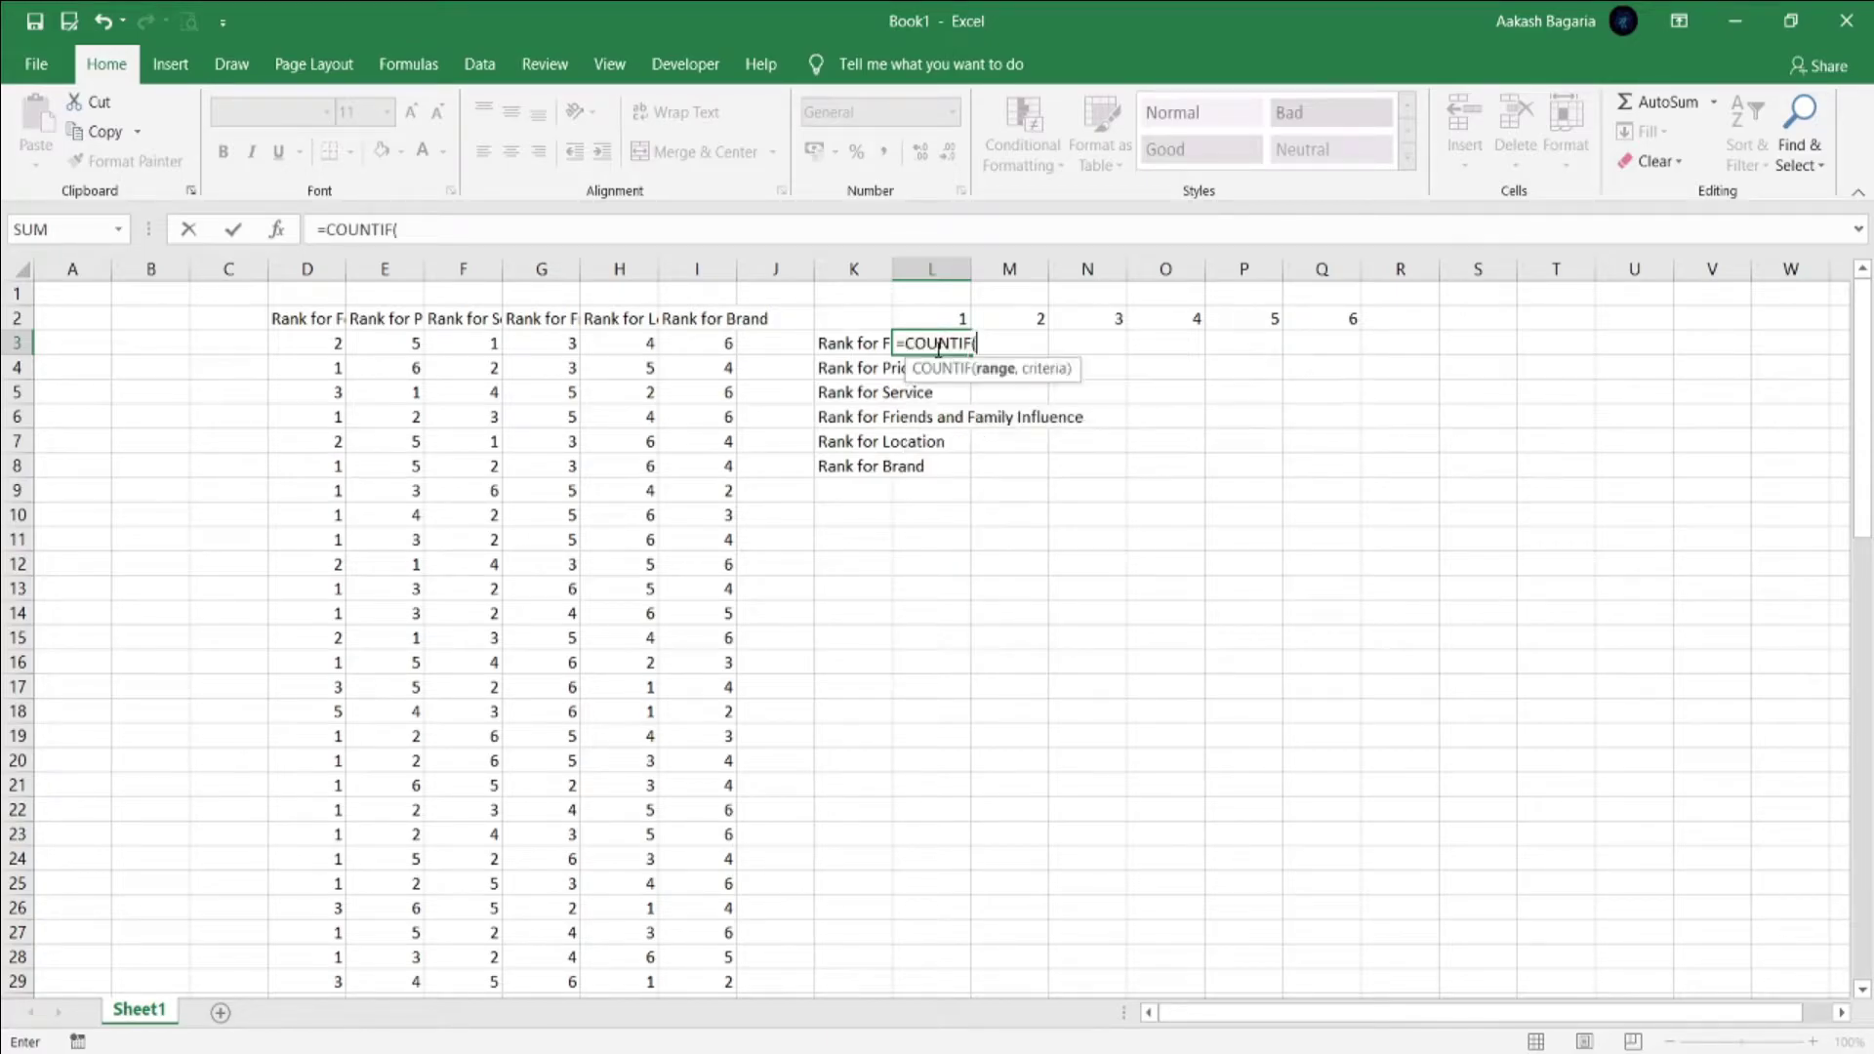
left_click(337, 342)
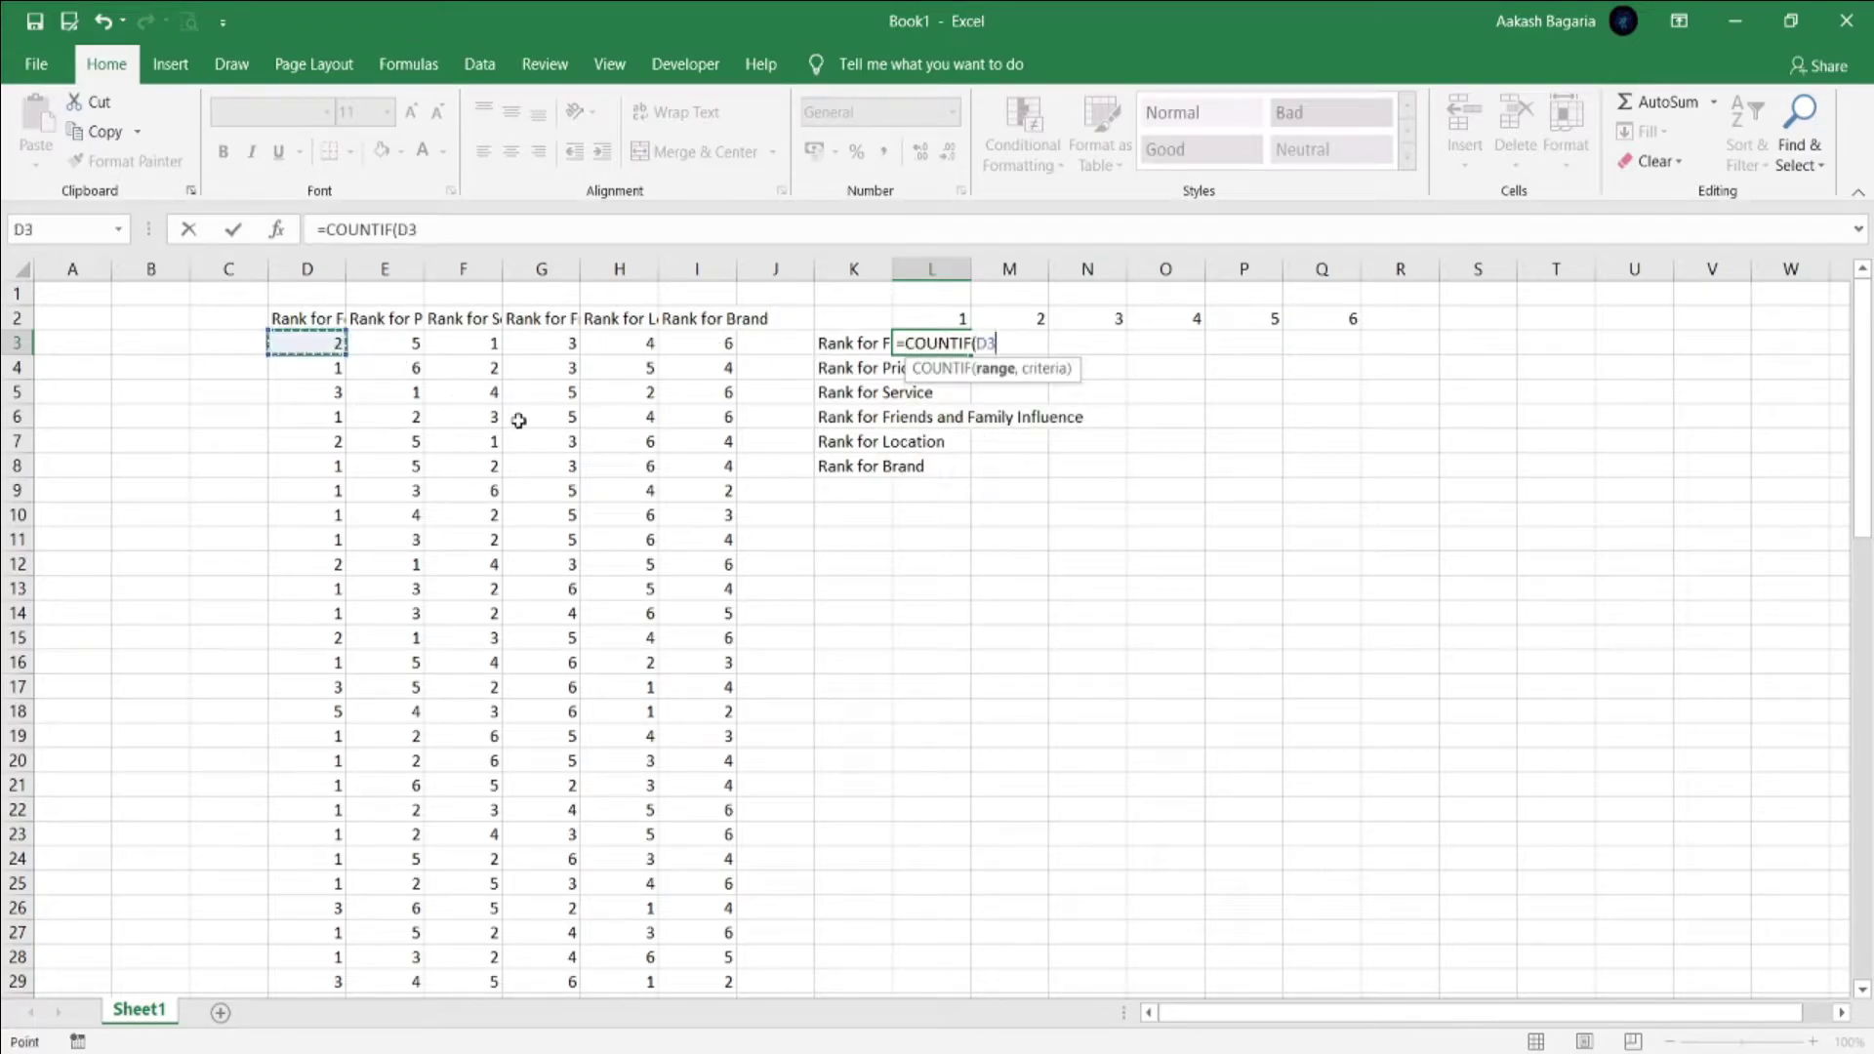
key("ctrl+shift+Down")
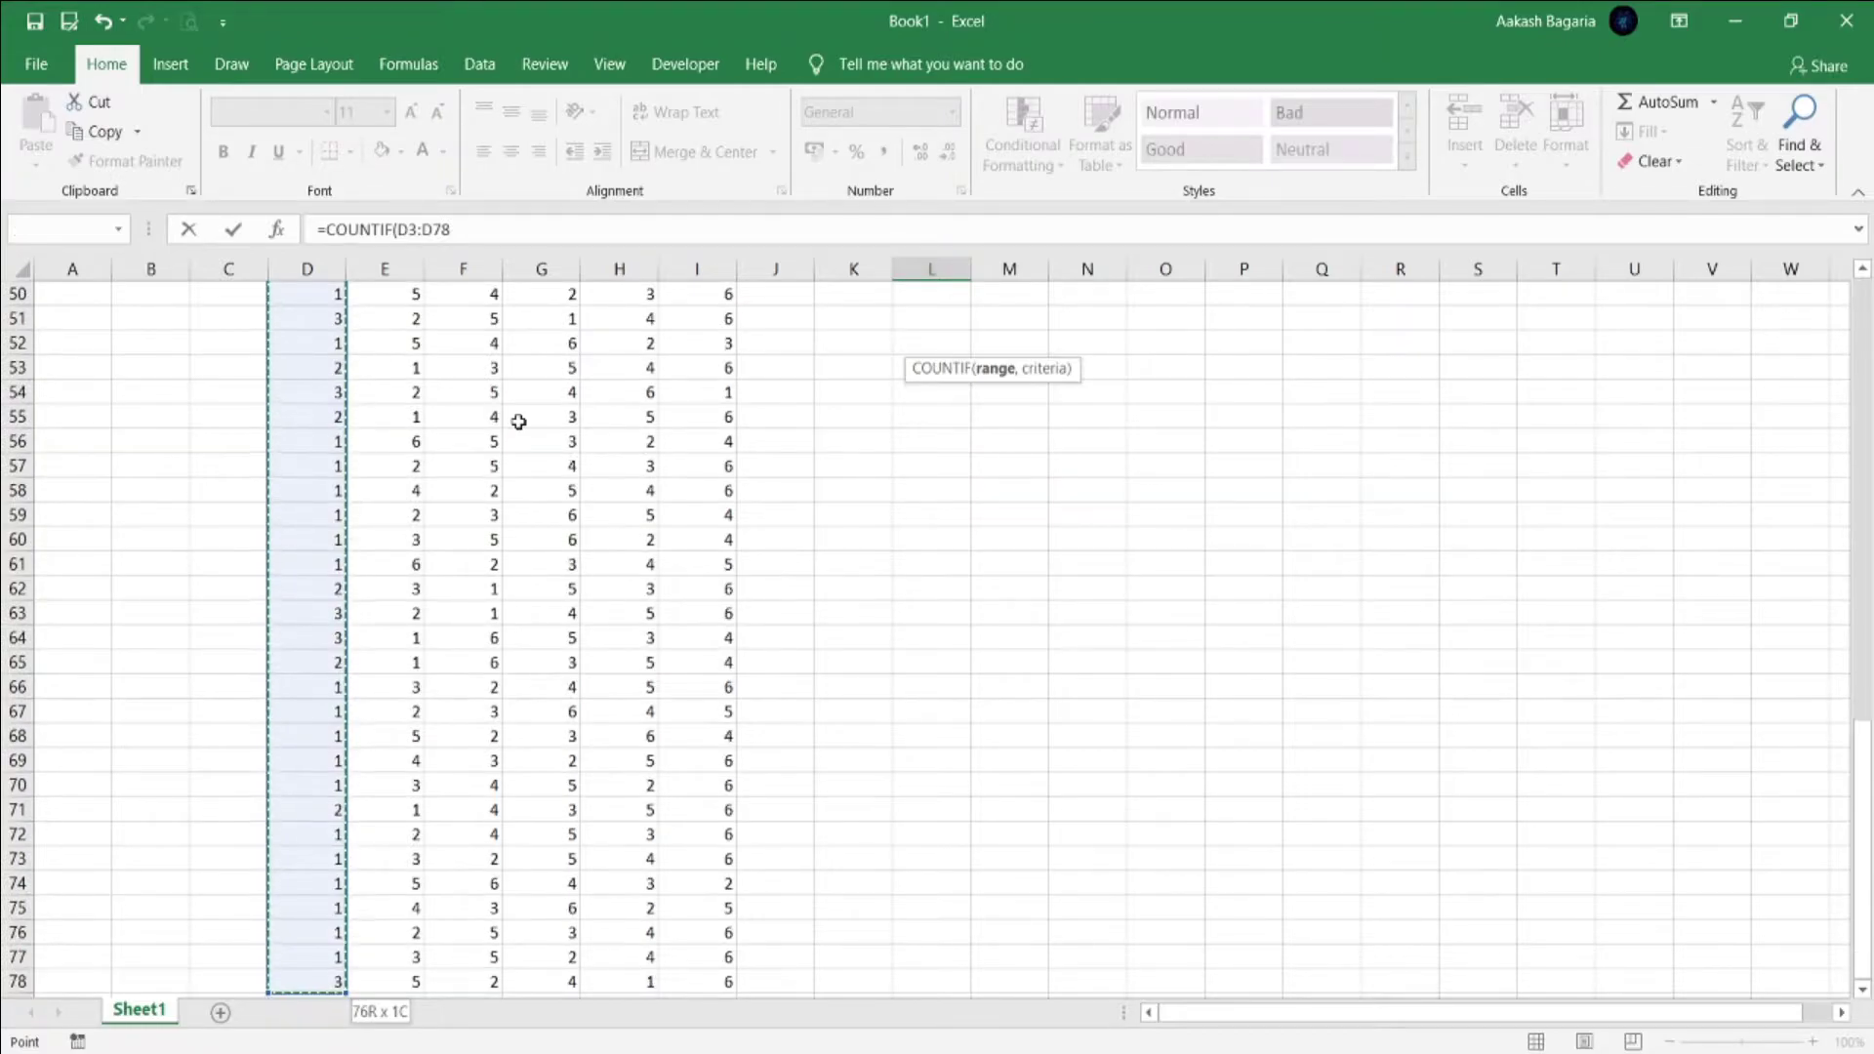
key("F4")
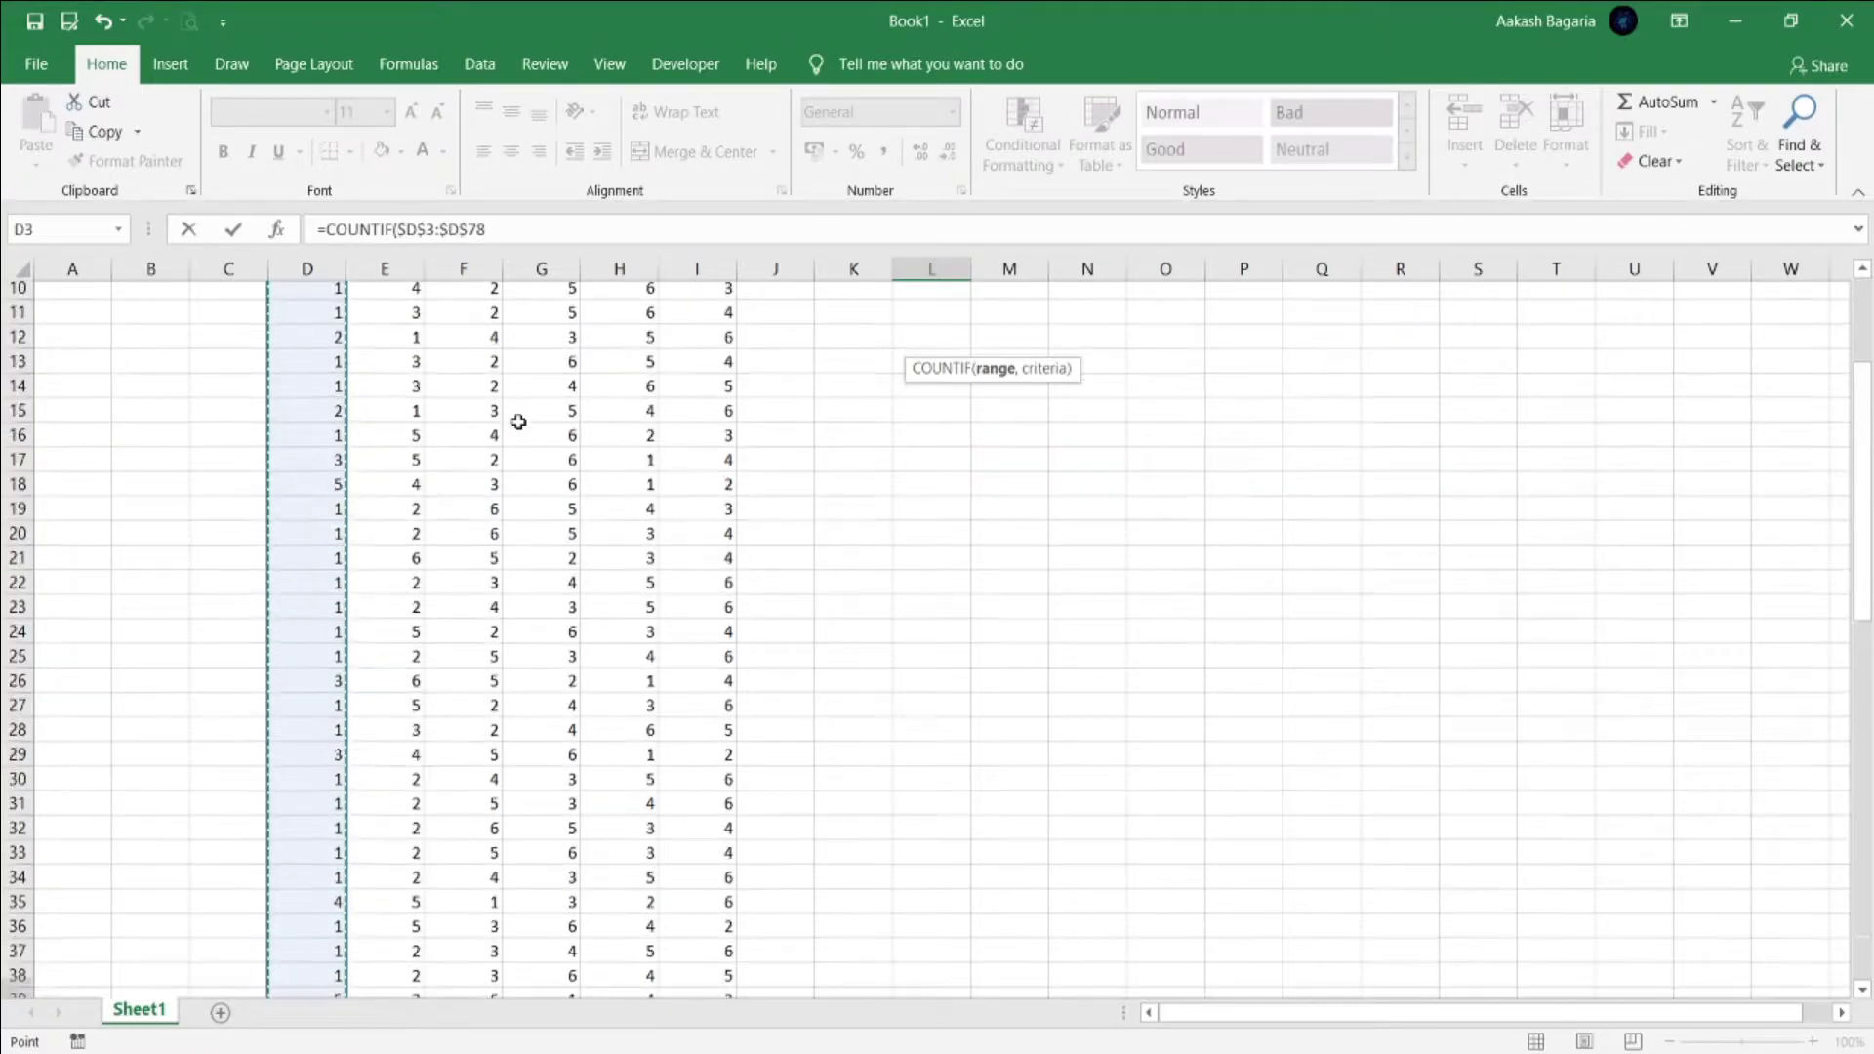
type(",")
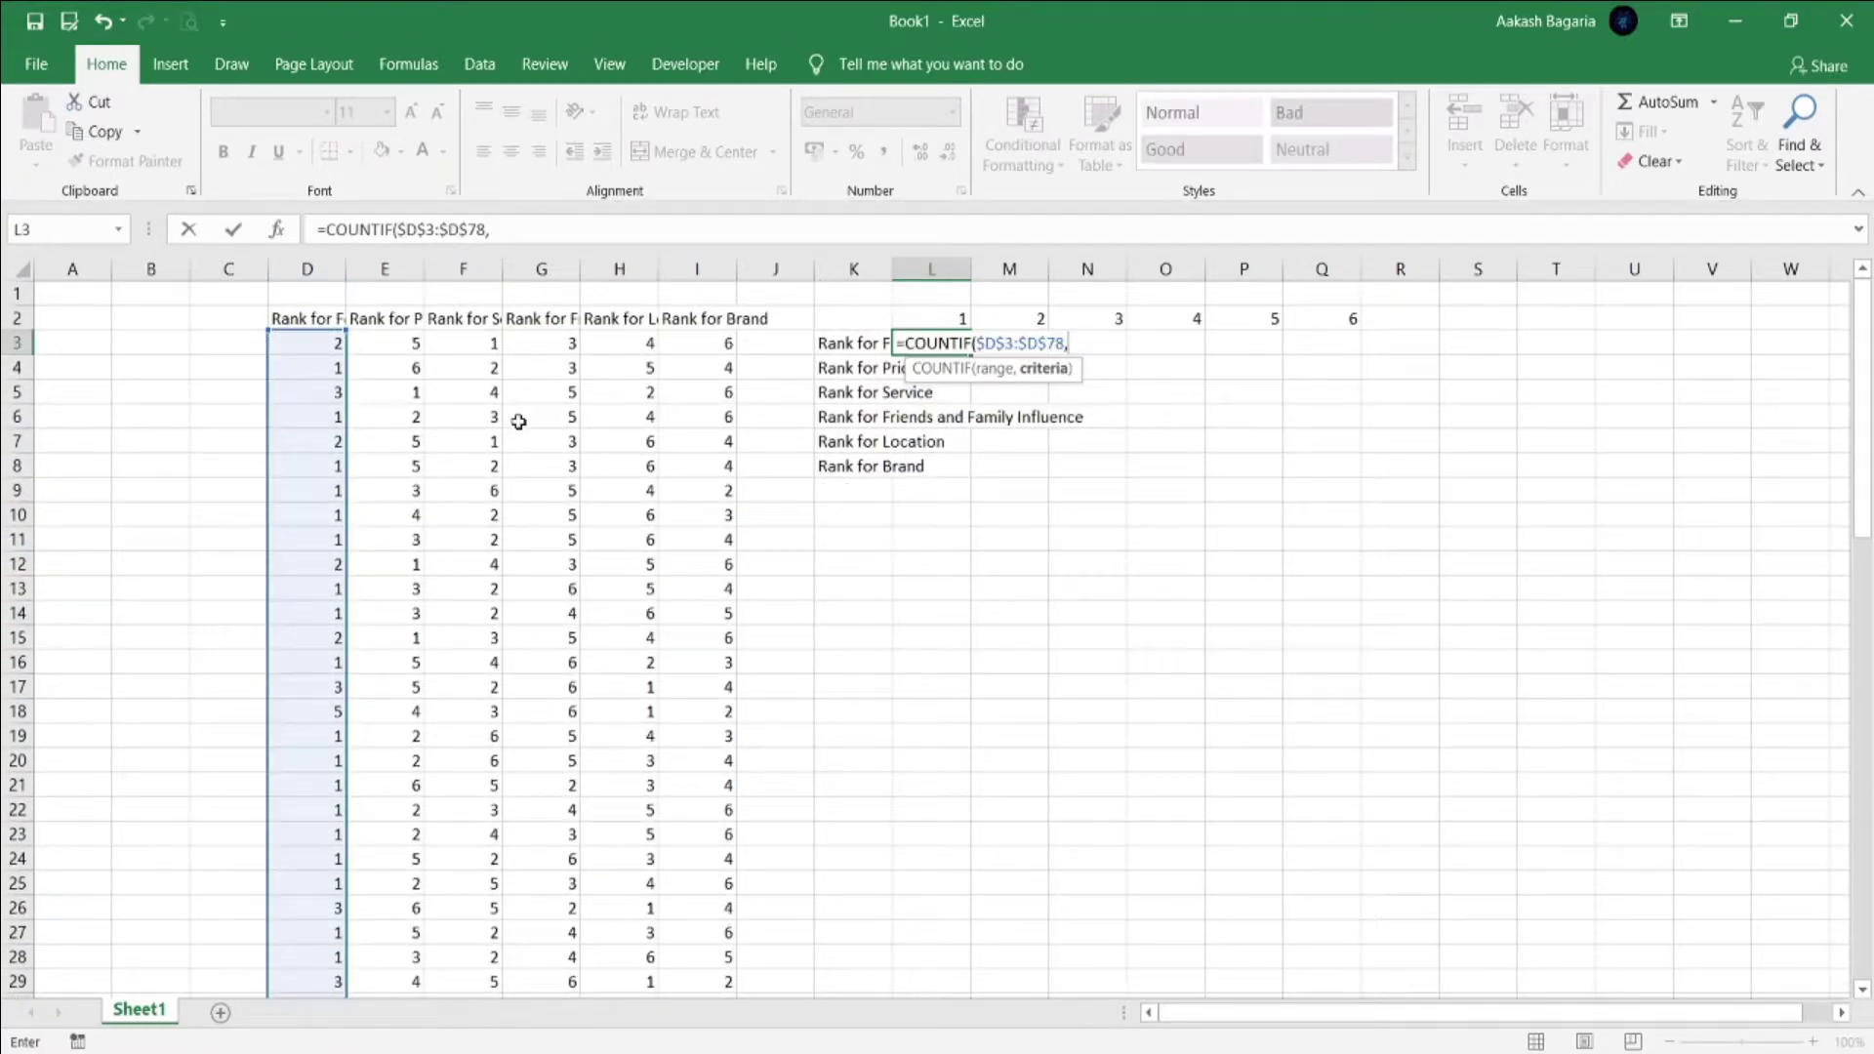
left_click(929, 318)
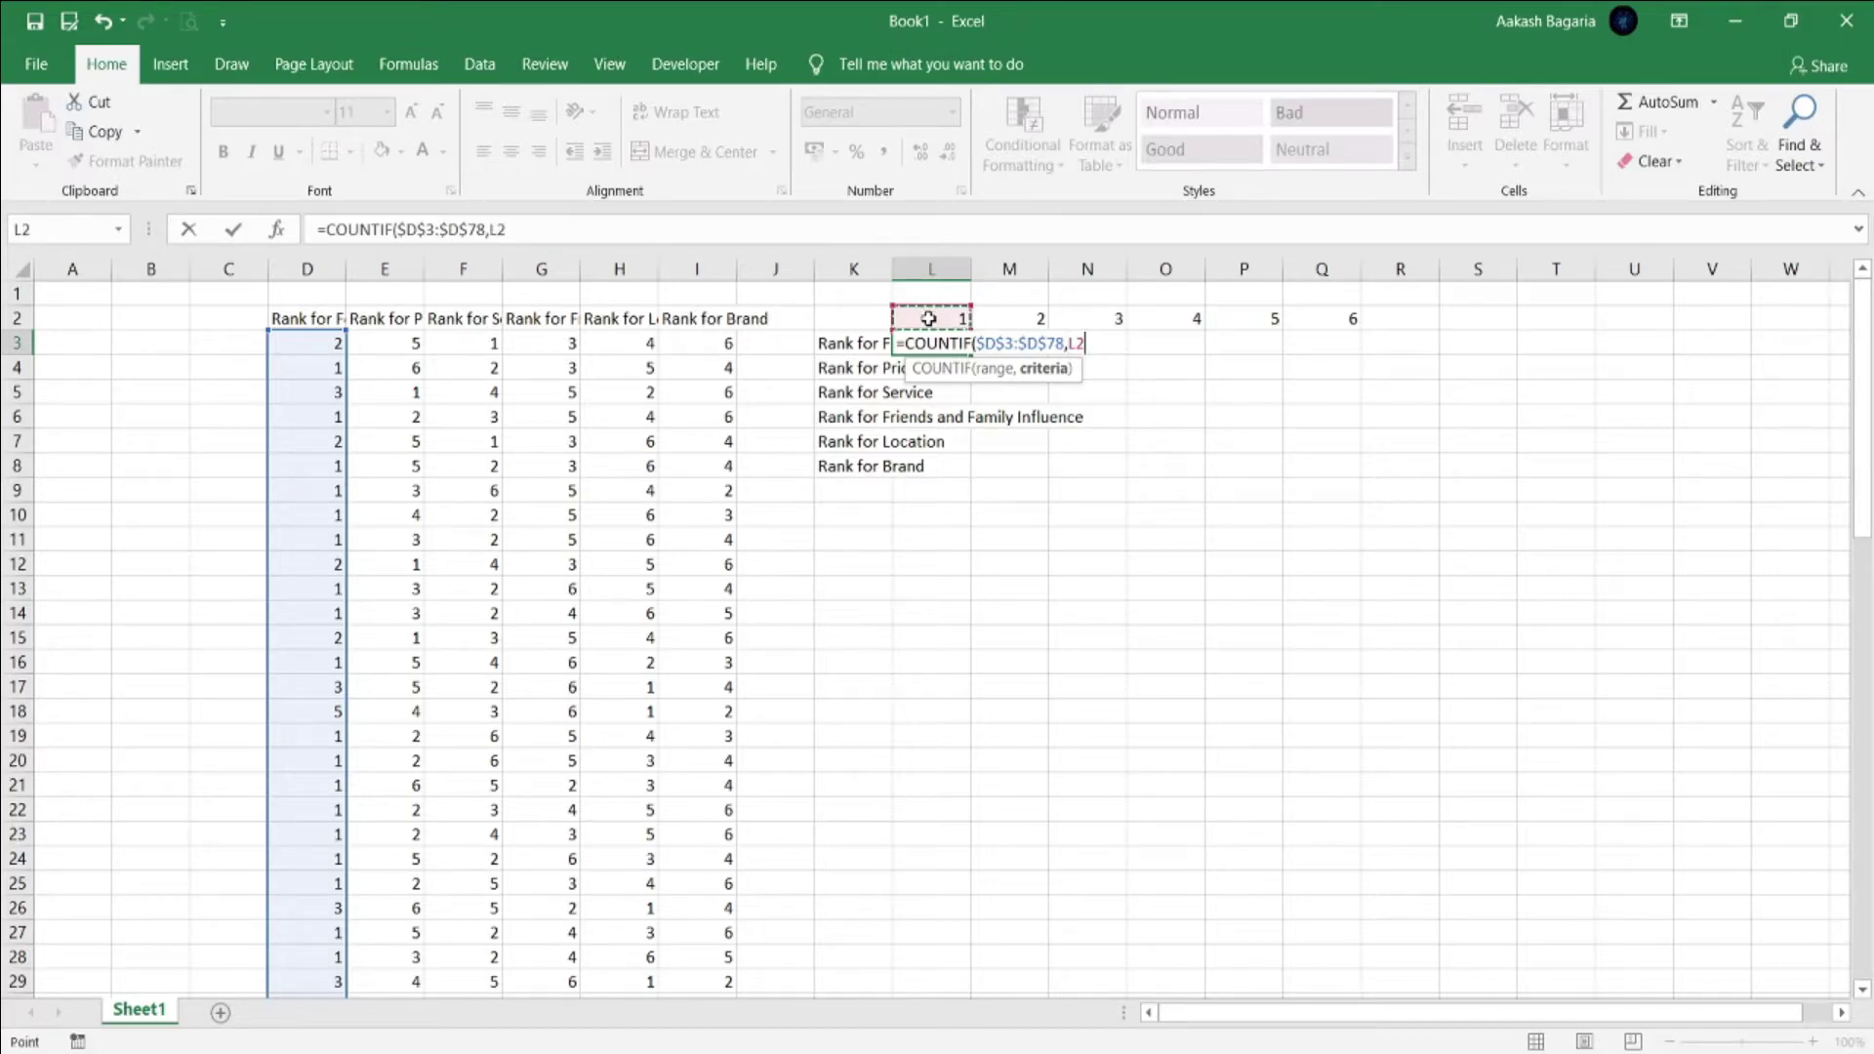
type(")")
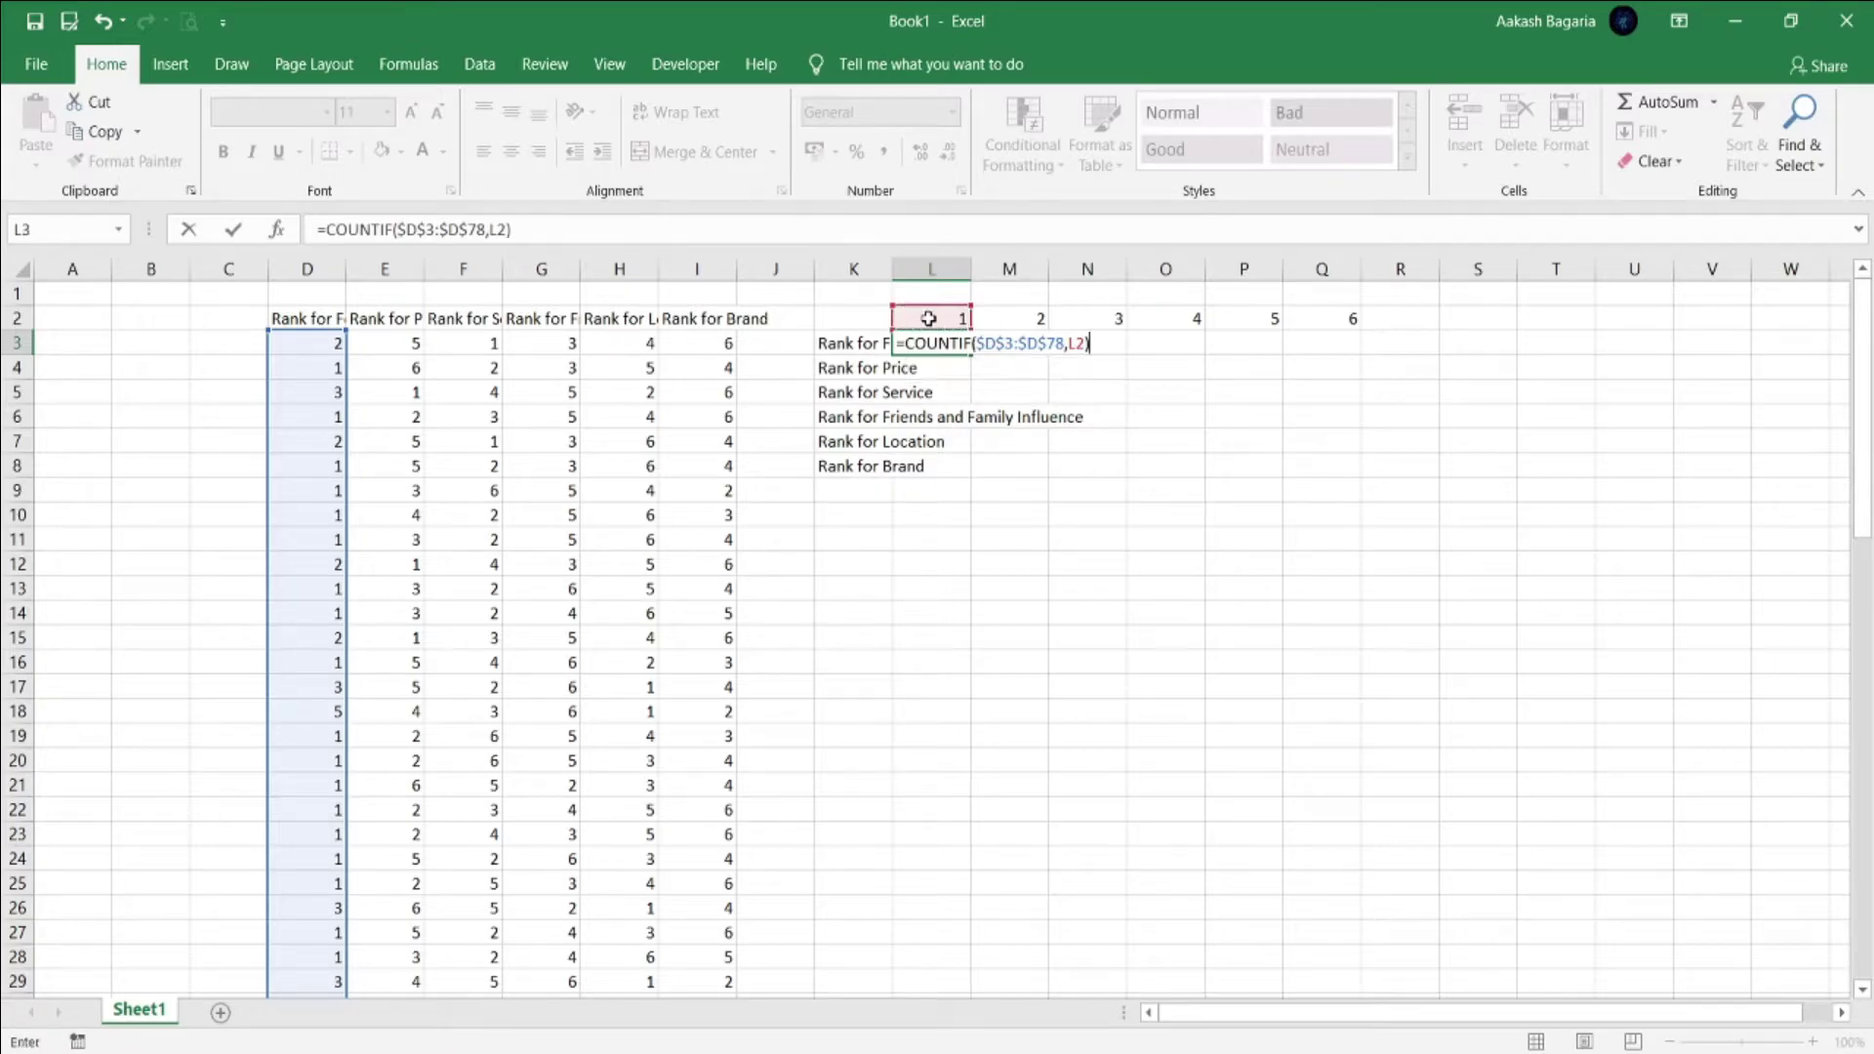
key("Return")
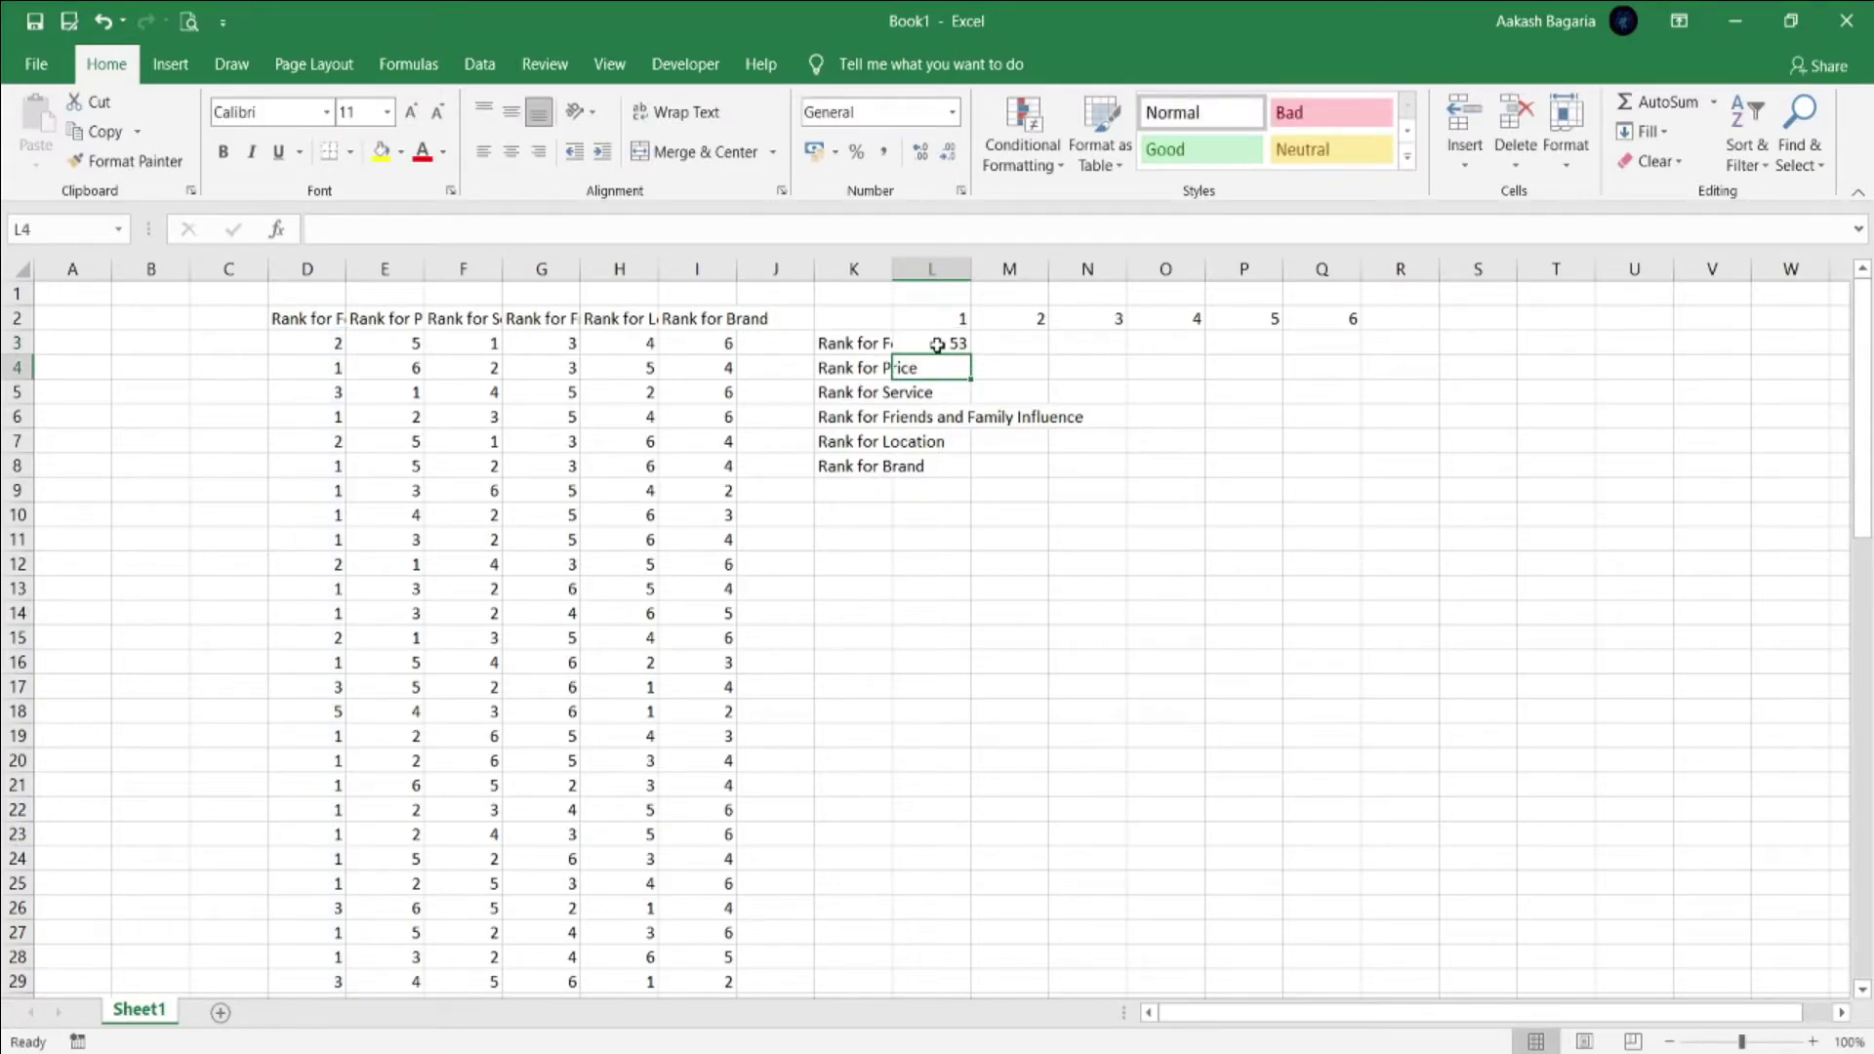
Fill the L3 count formula across to Q3, giving 53, 9, 10, 1, 2, 1.
left_click(939, 348)
left_click_drag(967, 359, 1345, 355)
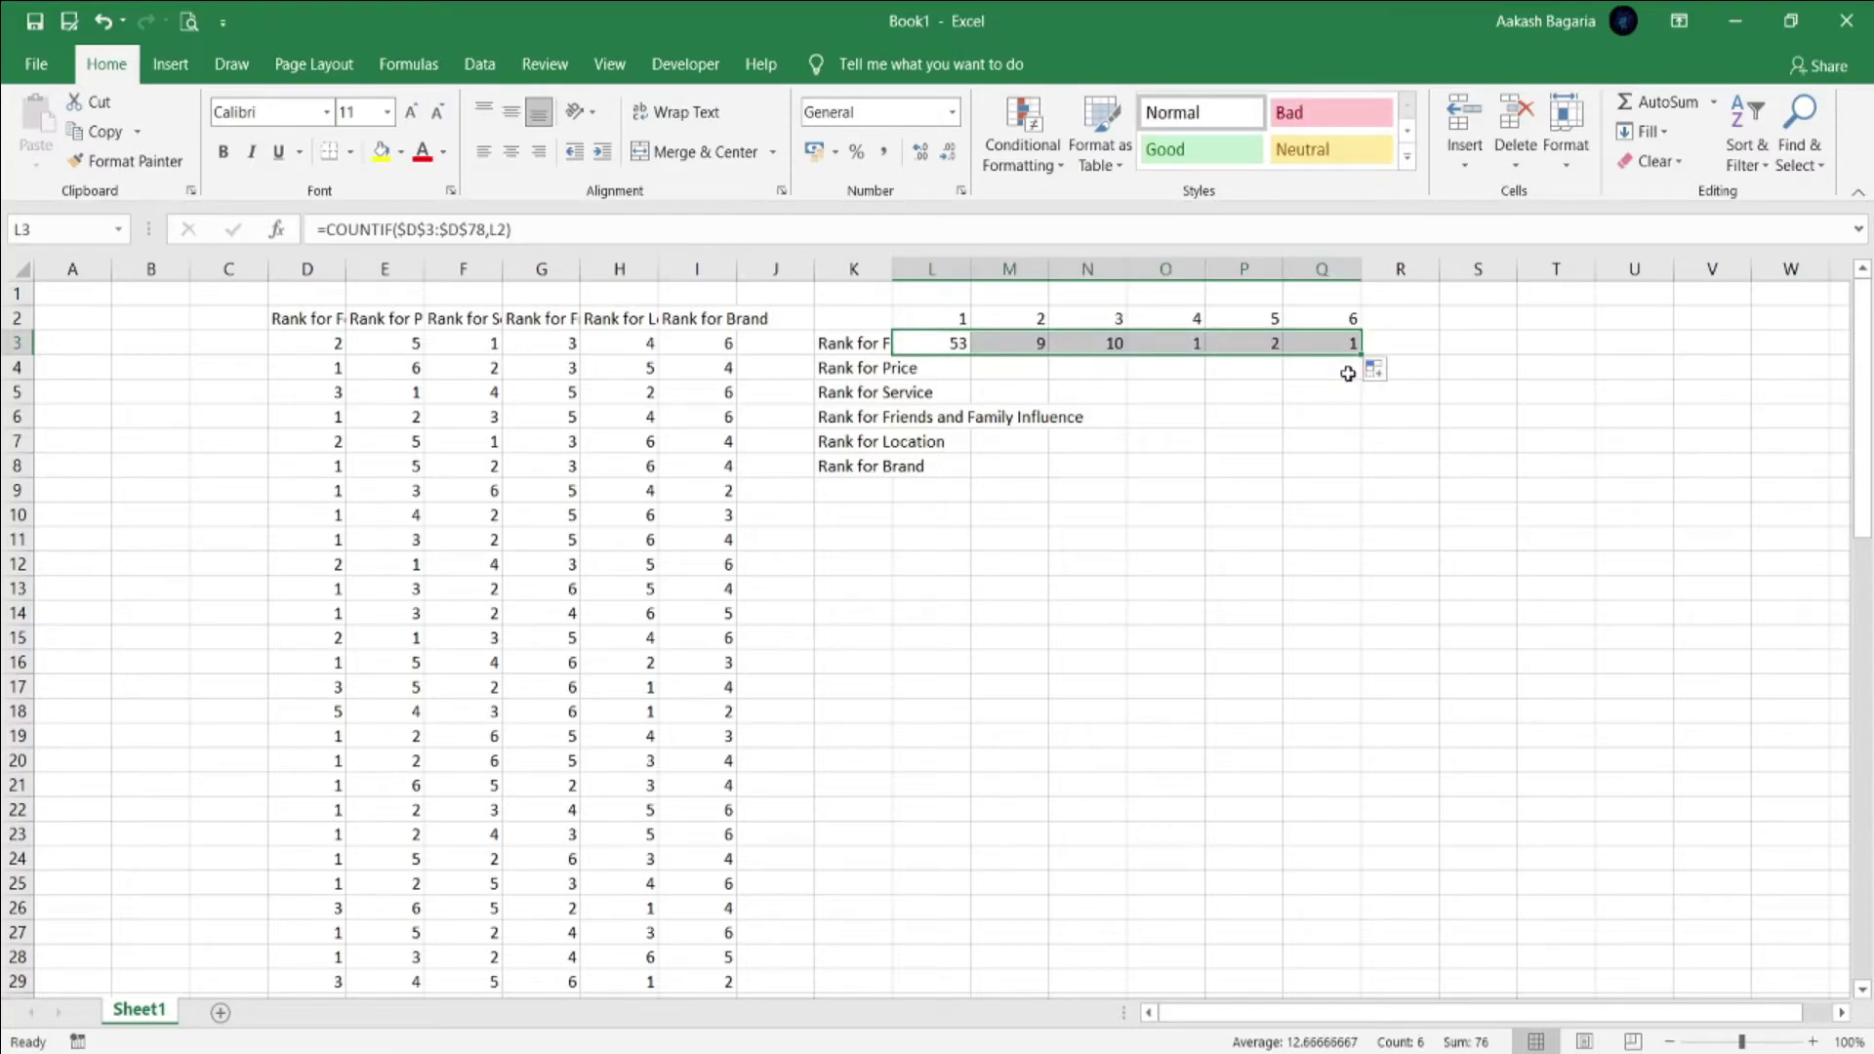
key("Down")
Enter =COUNTIF($E$3:$E$78,L2) in L4 and fill it across to Q4.
type("=")
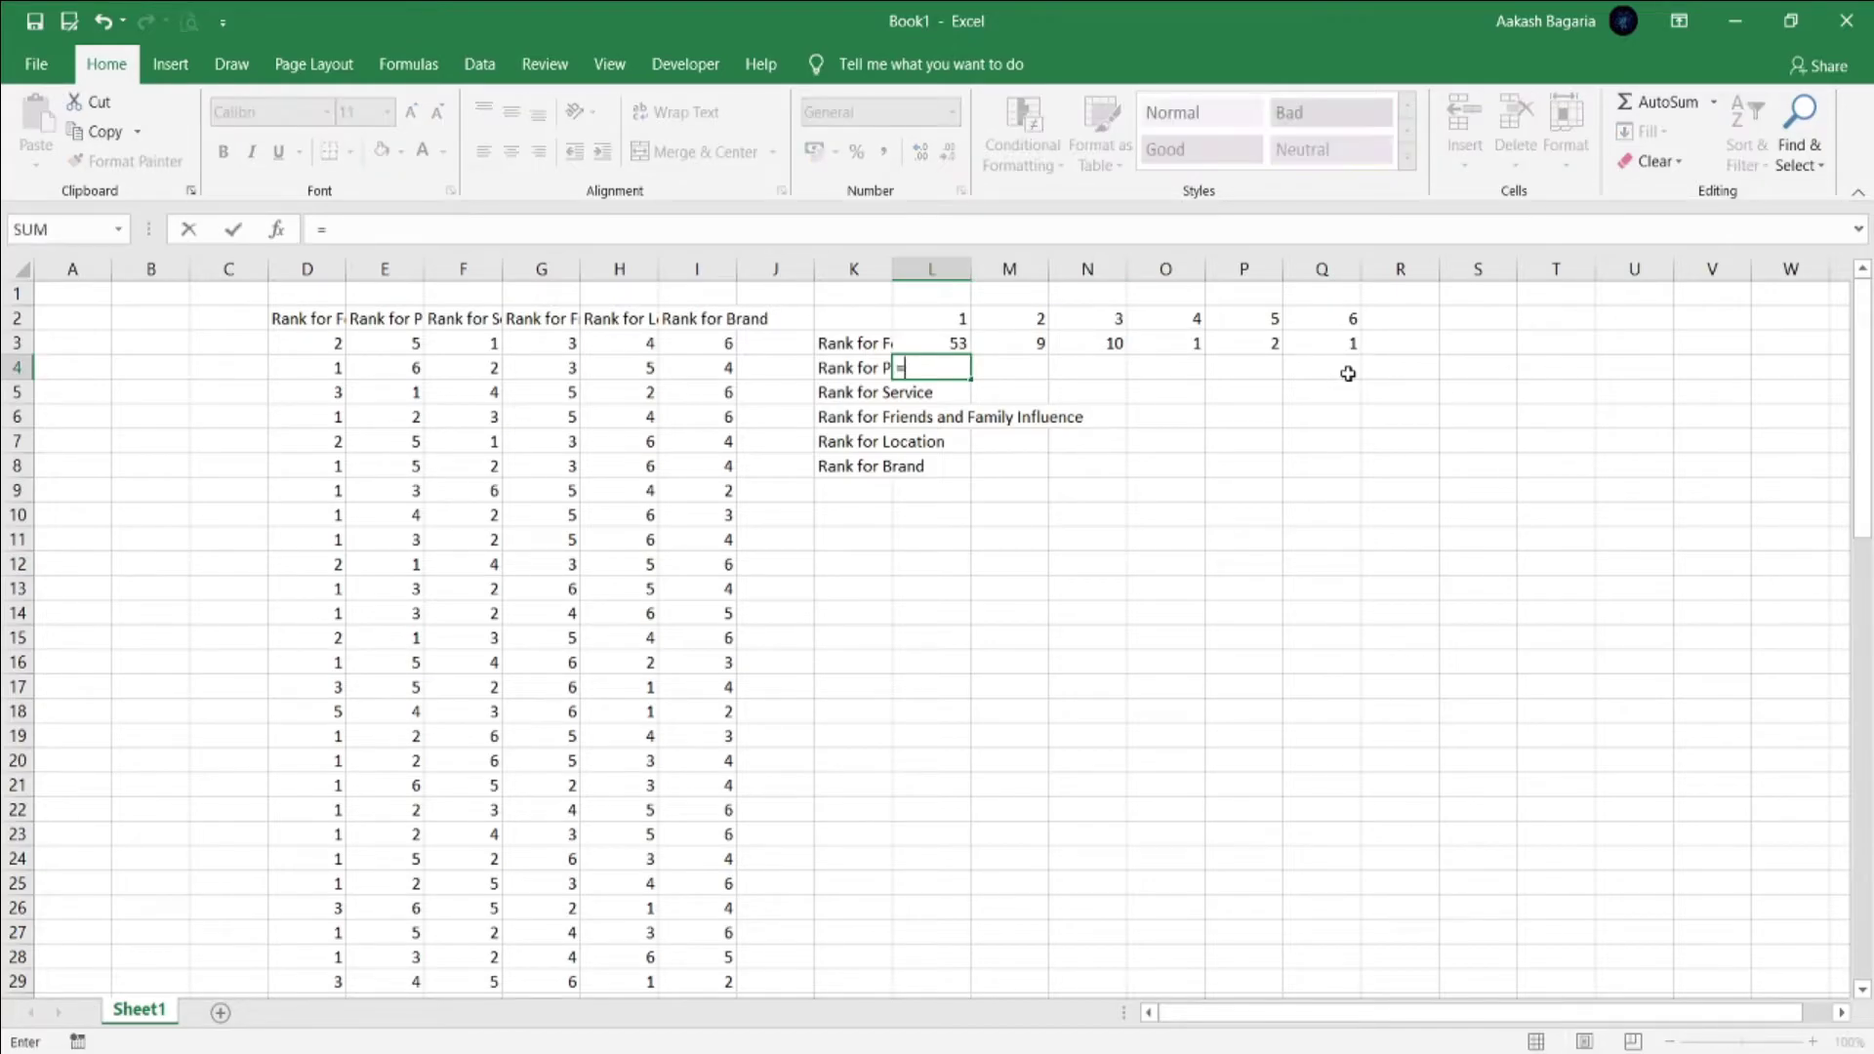
type("count")
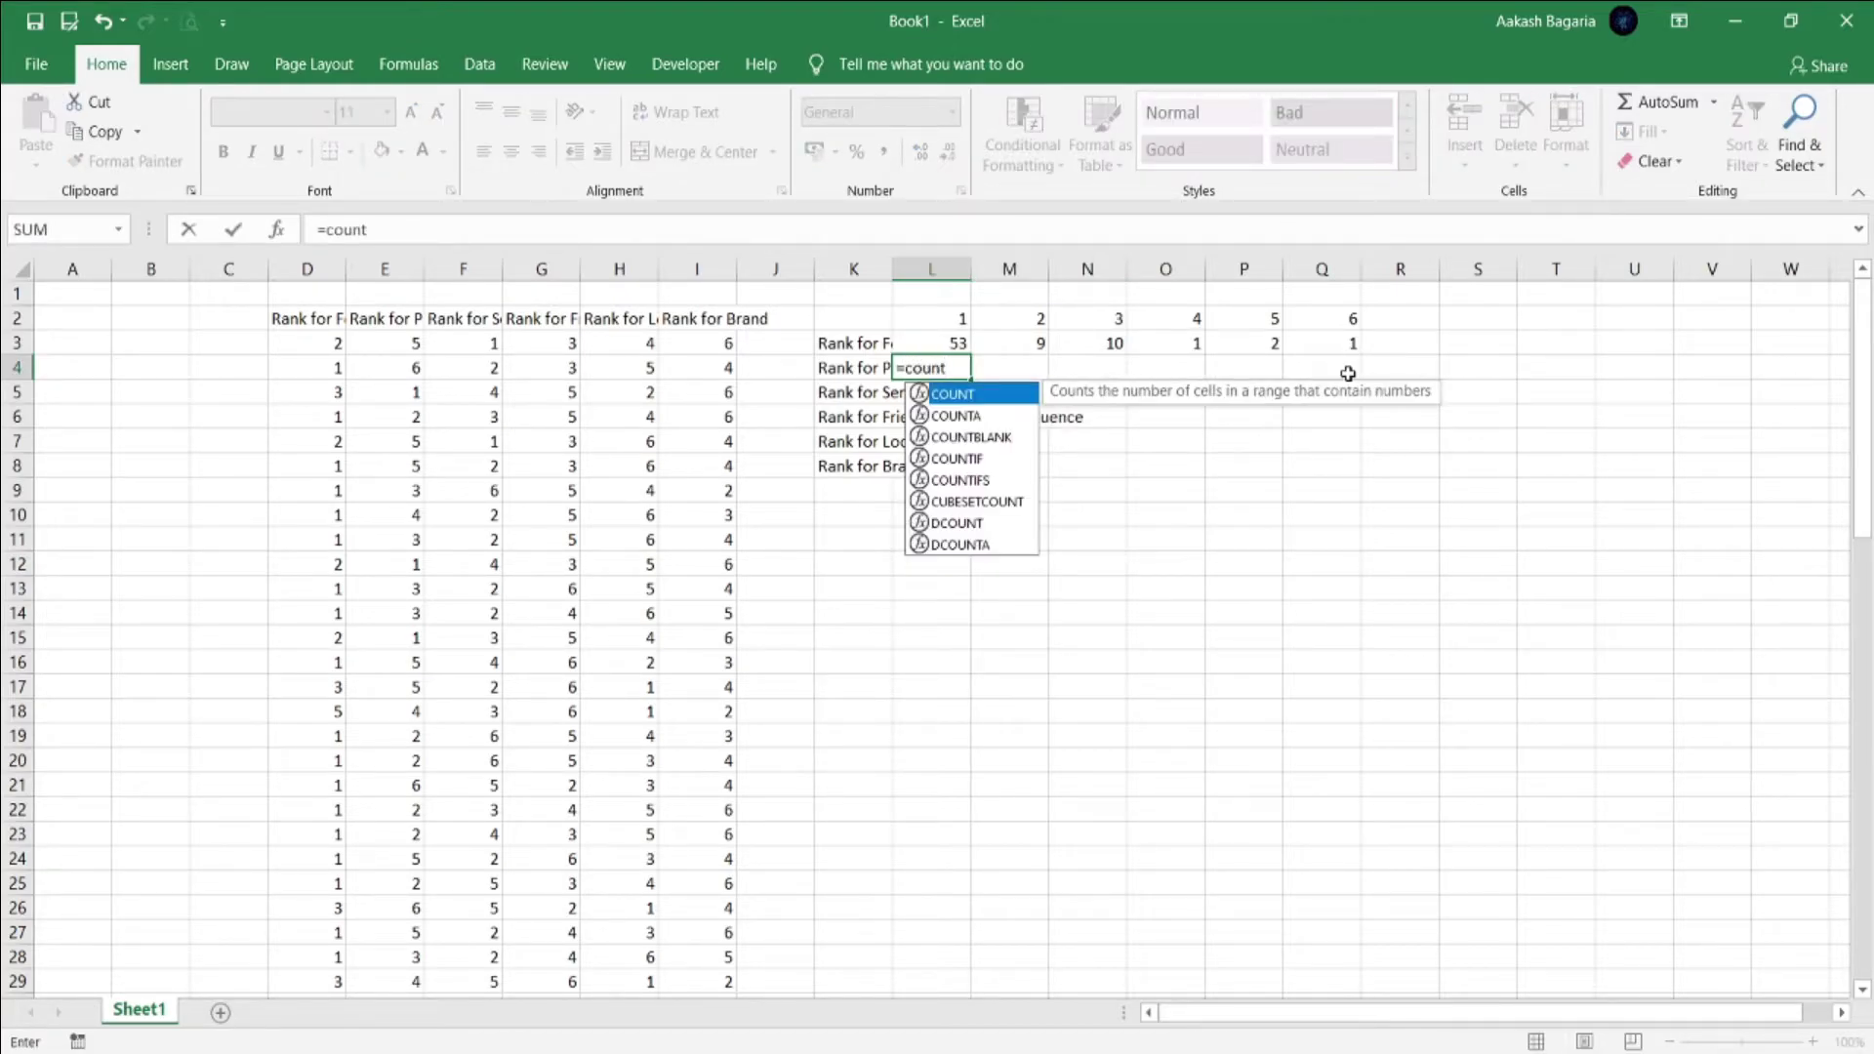
type("i")
key("Tab")
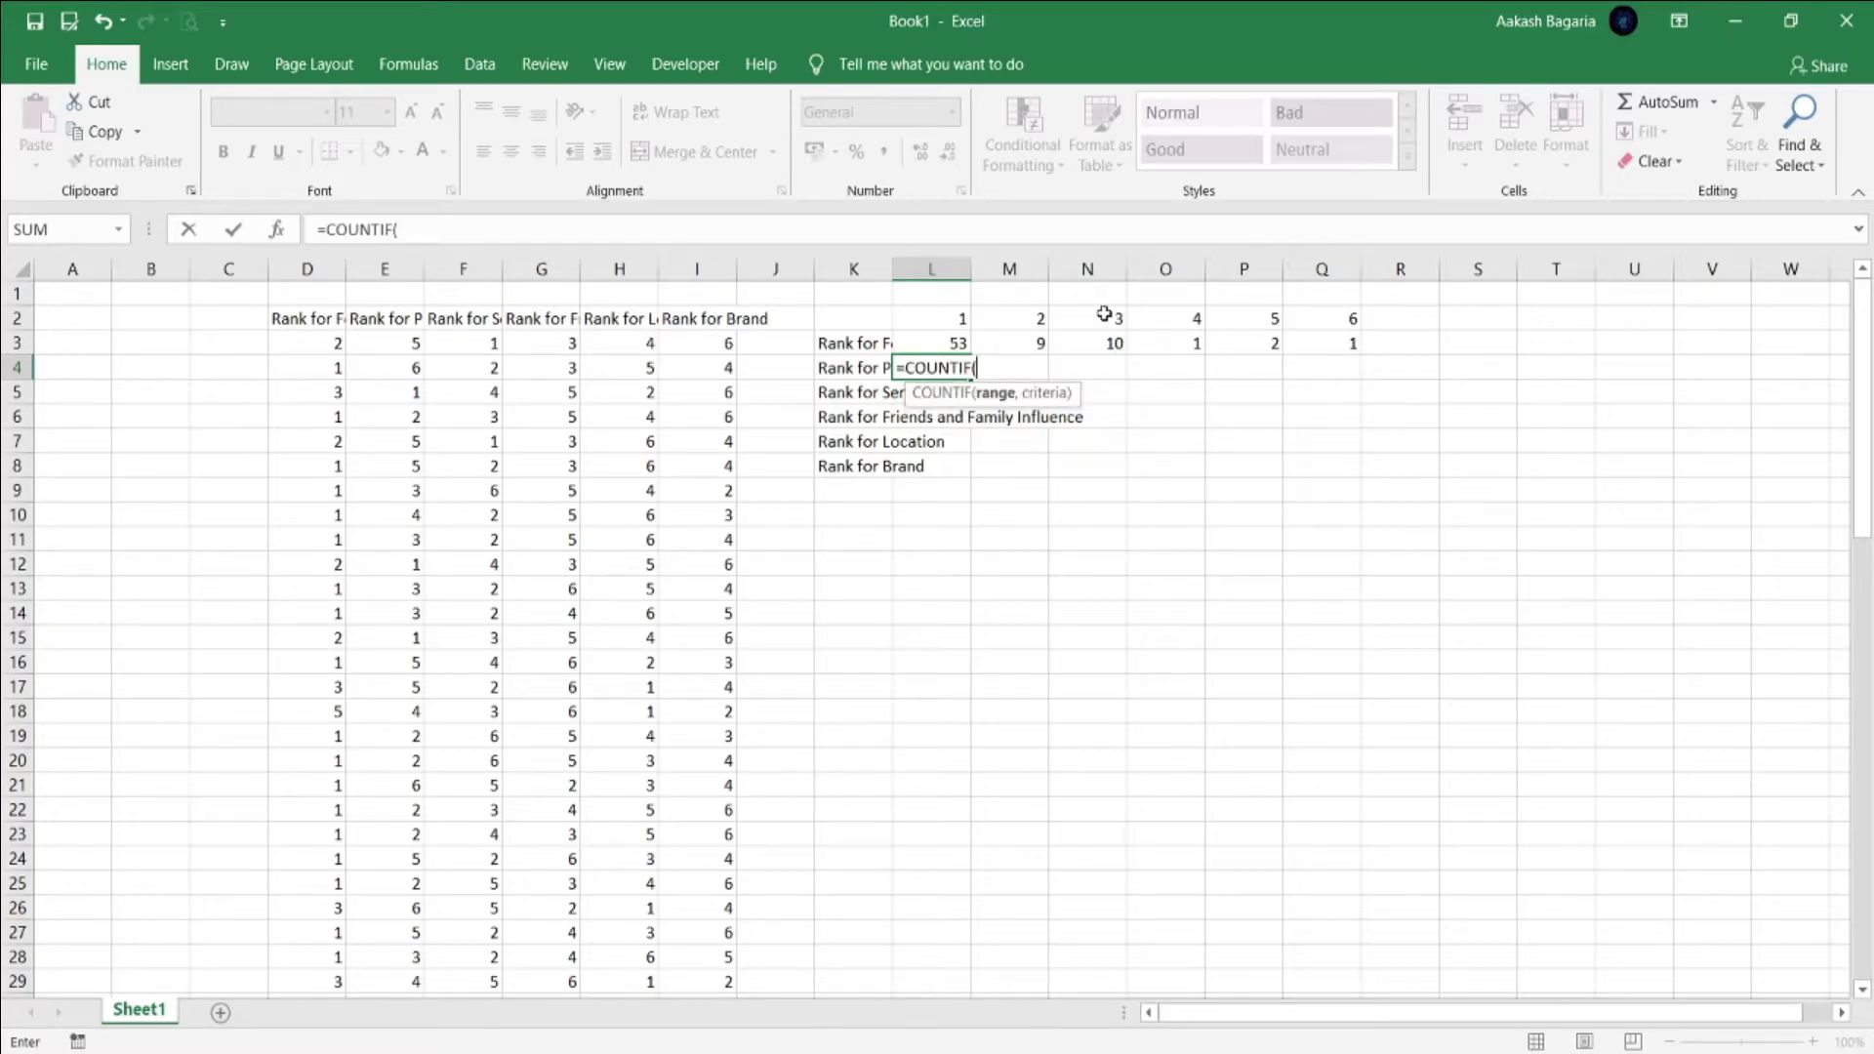
left_click(389, 345)
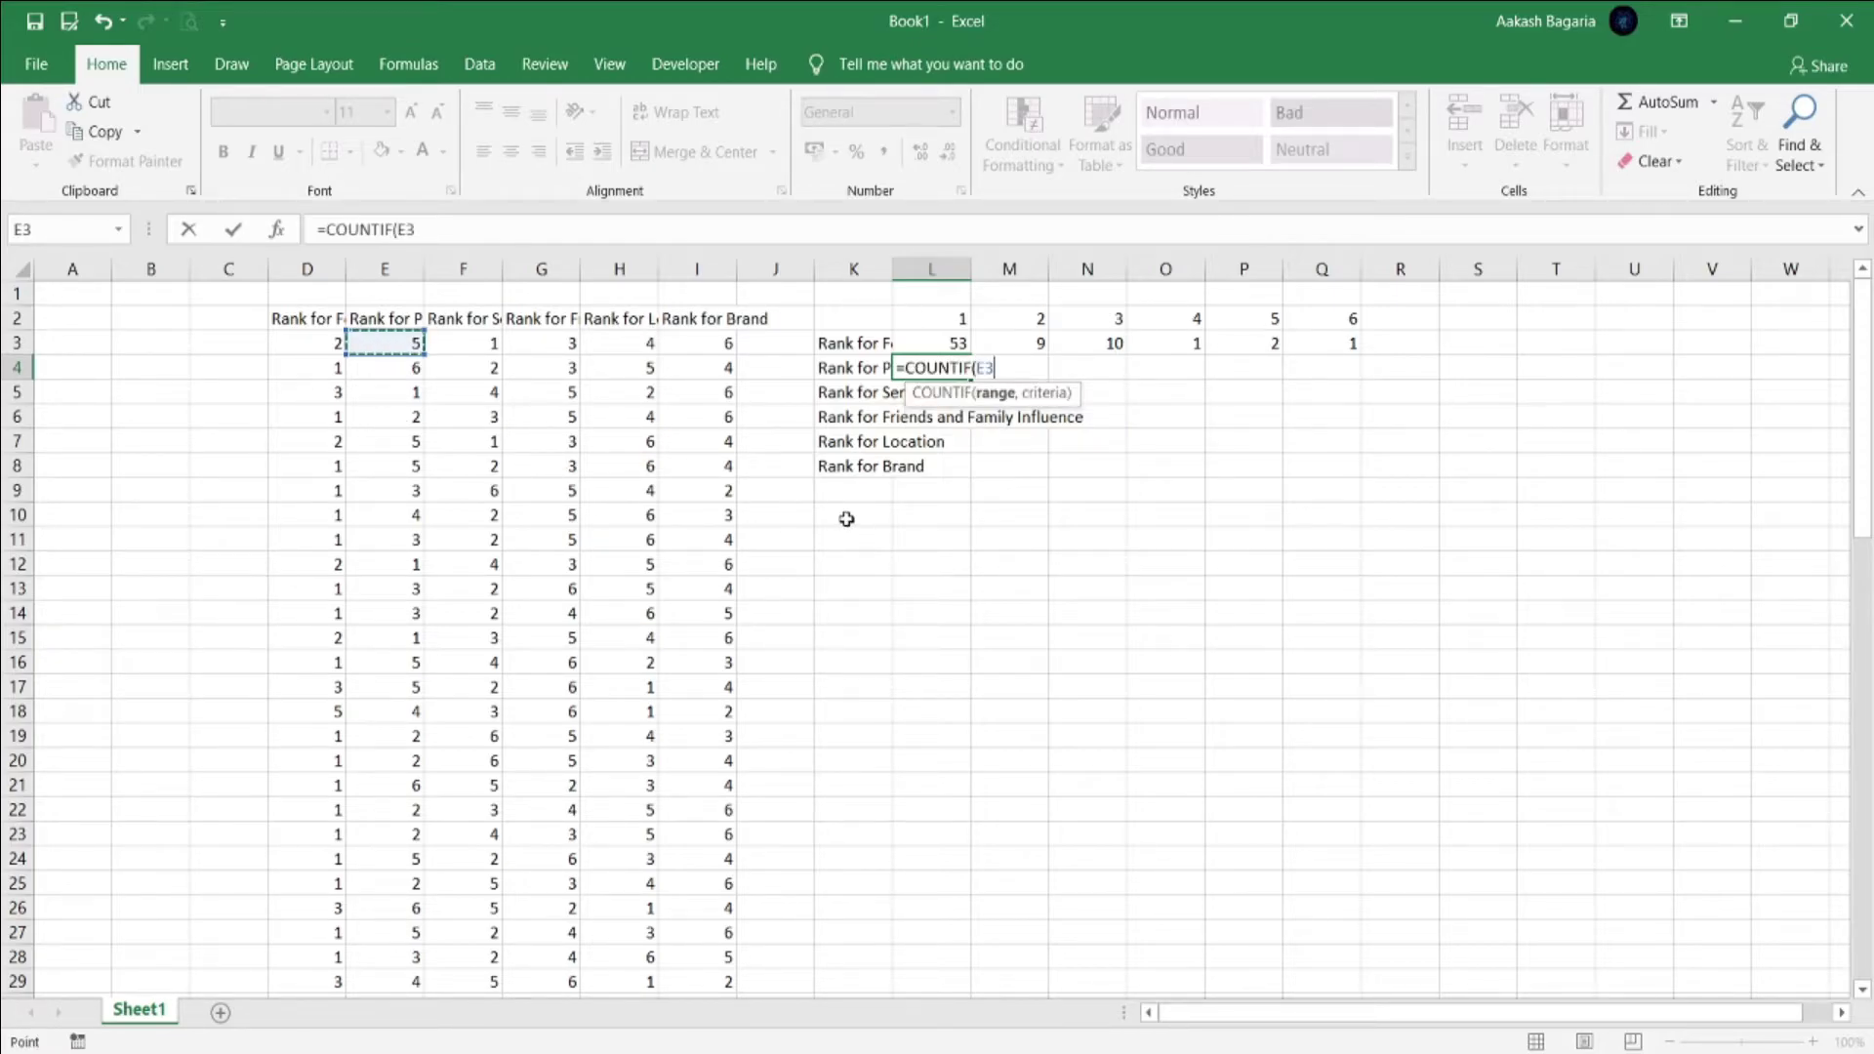
key("ctrl+shift+Down")
key("F4")
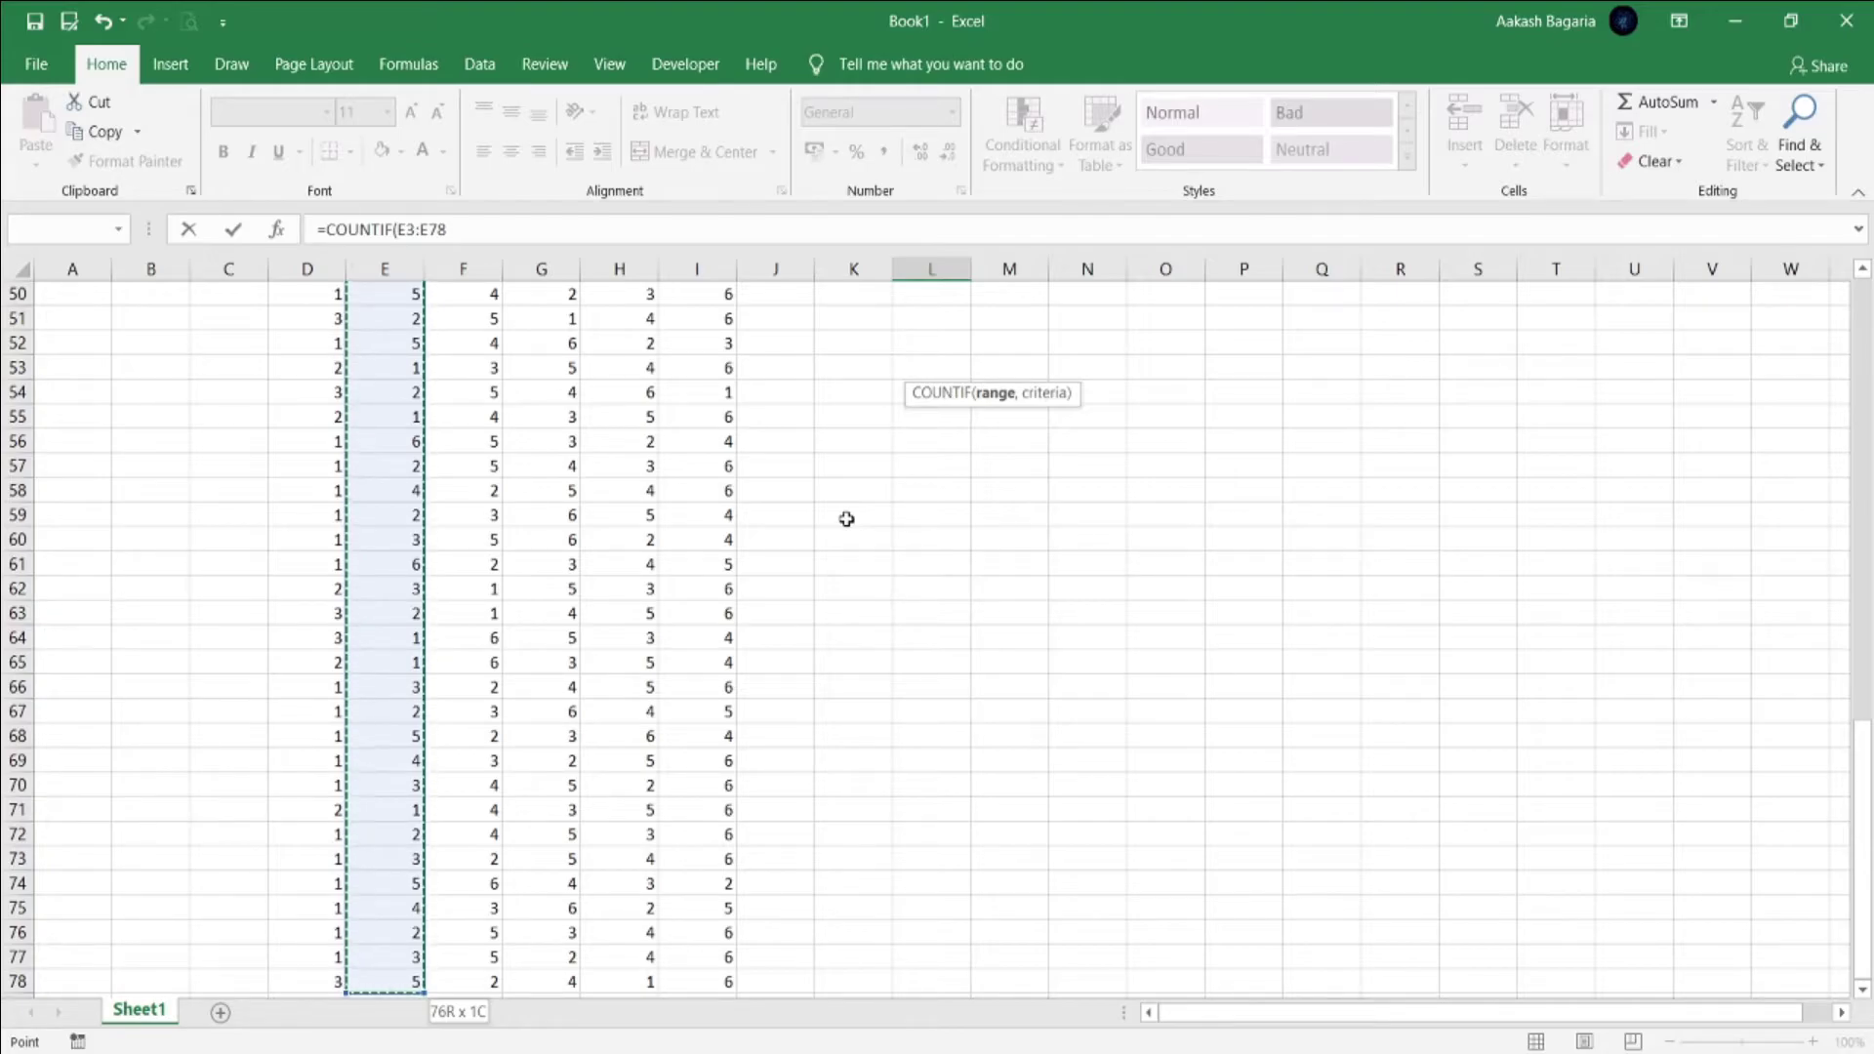
type(",")
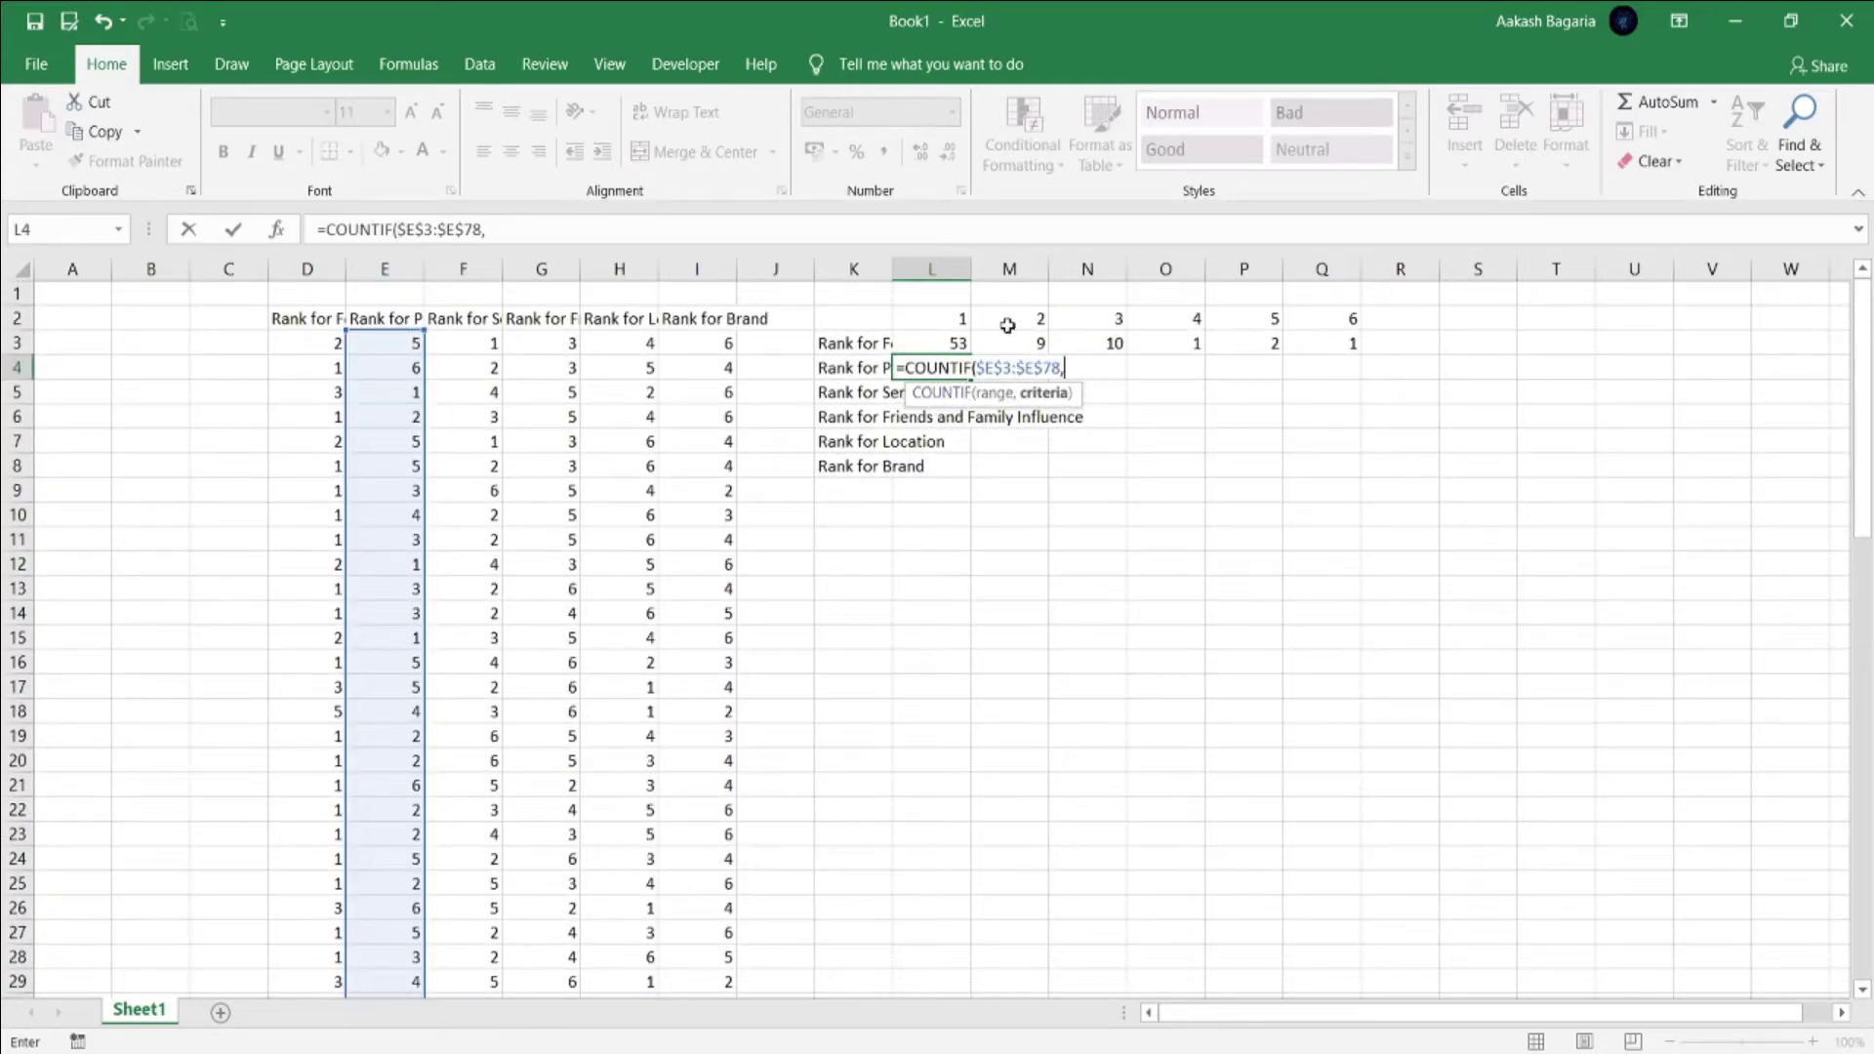
left_click(964, 318)
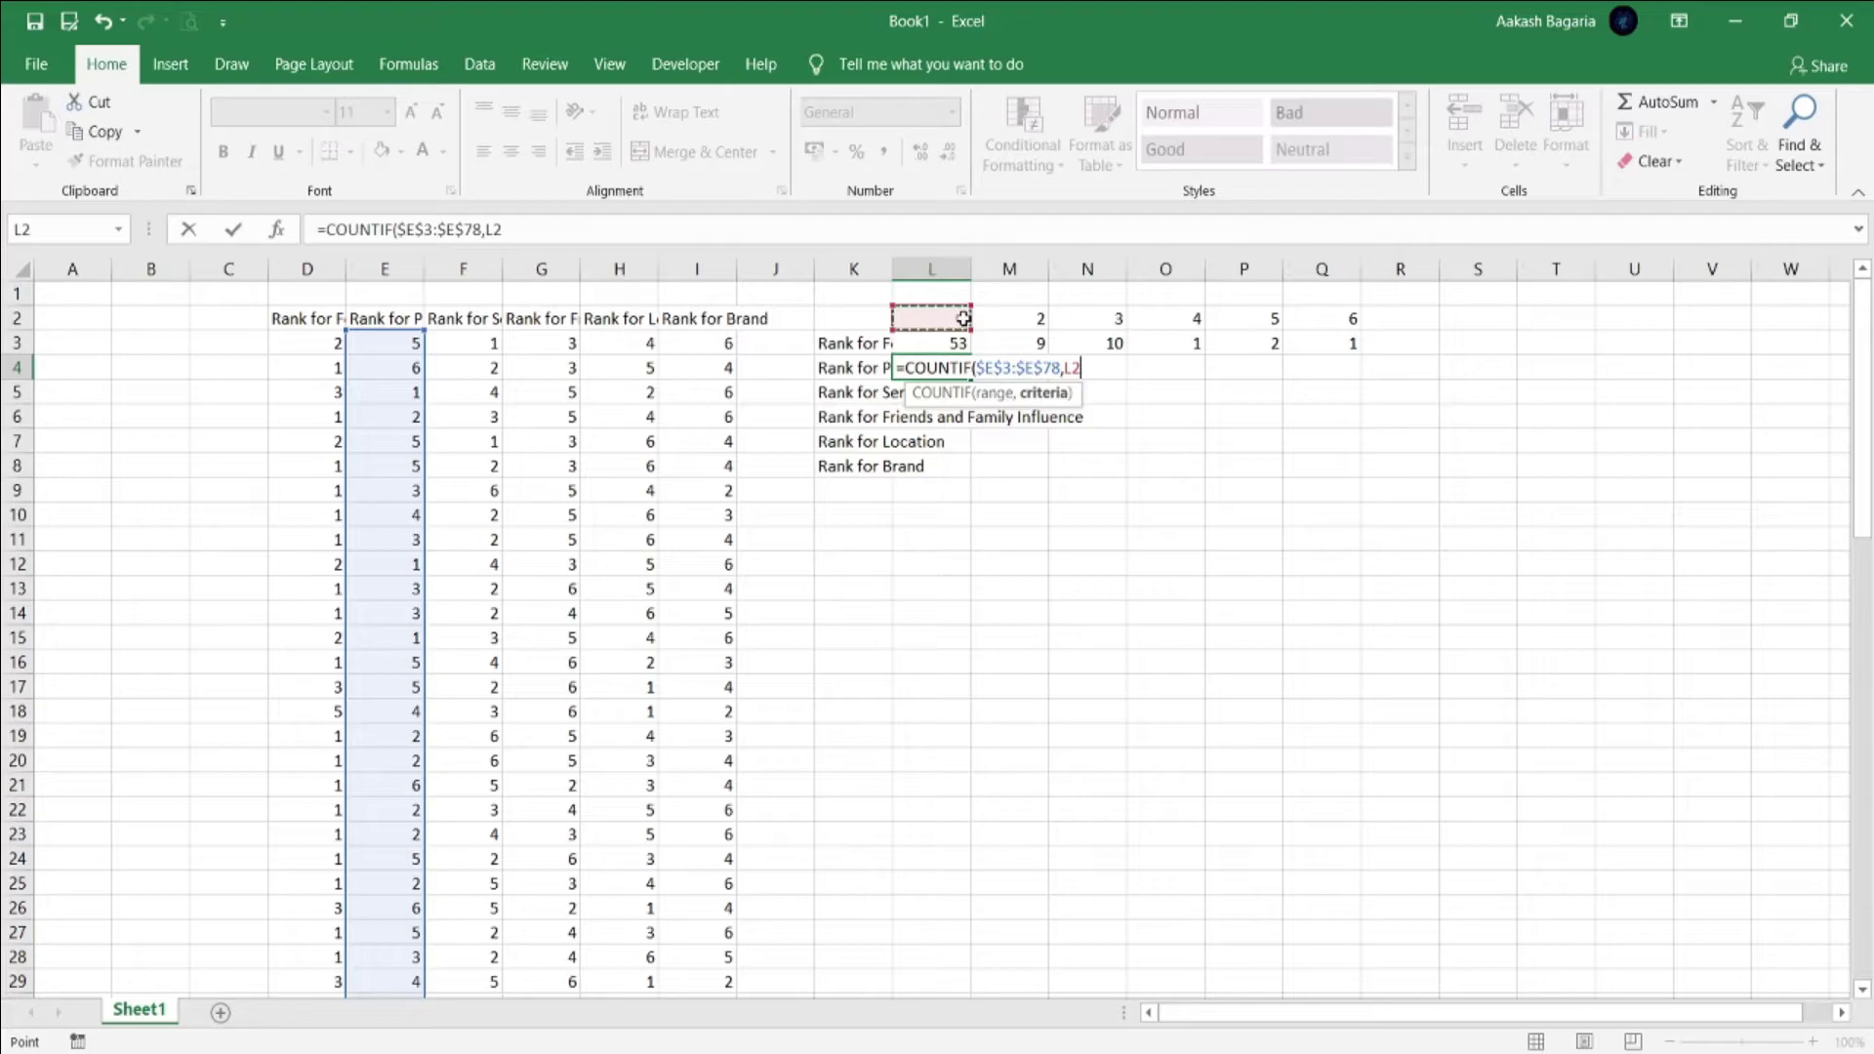
type(")")
key("ctrl+Return")
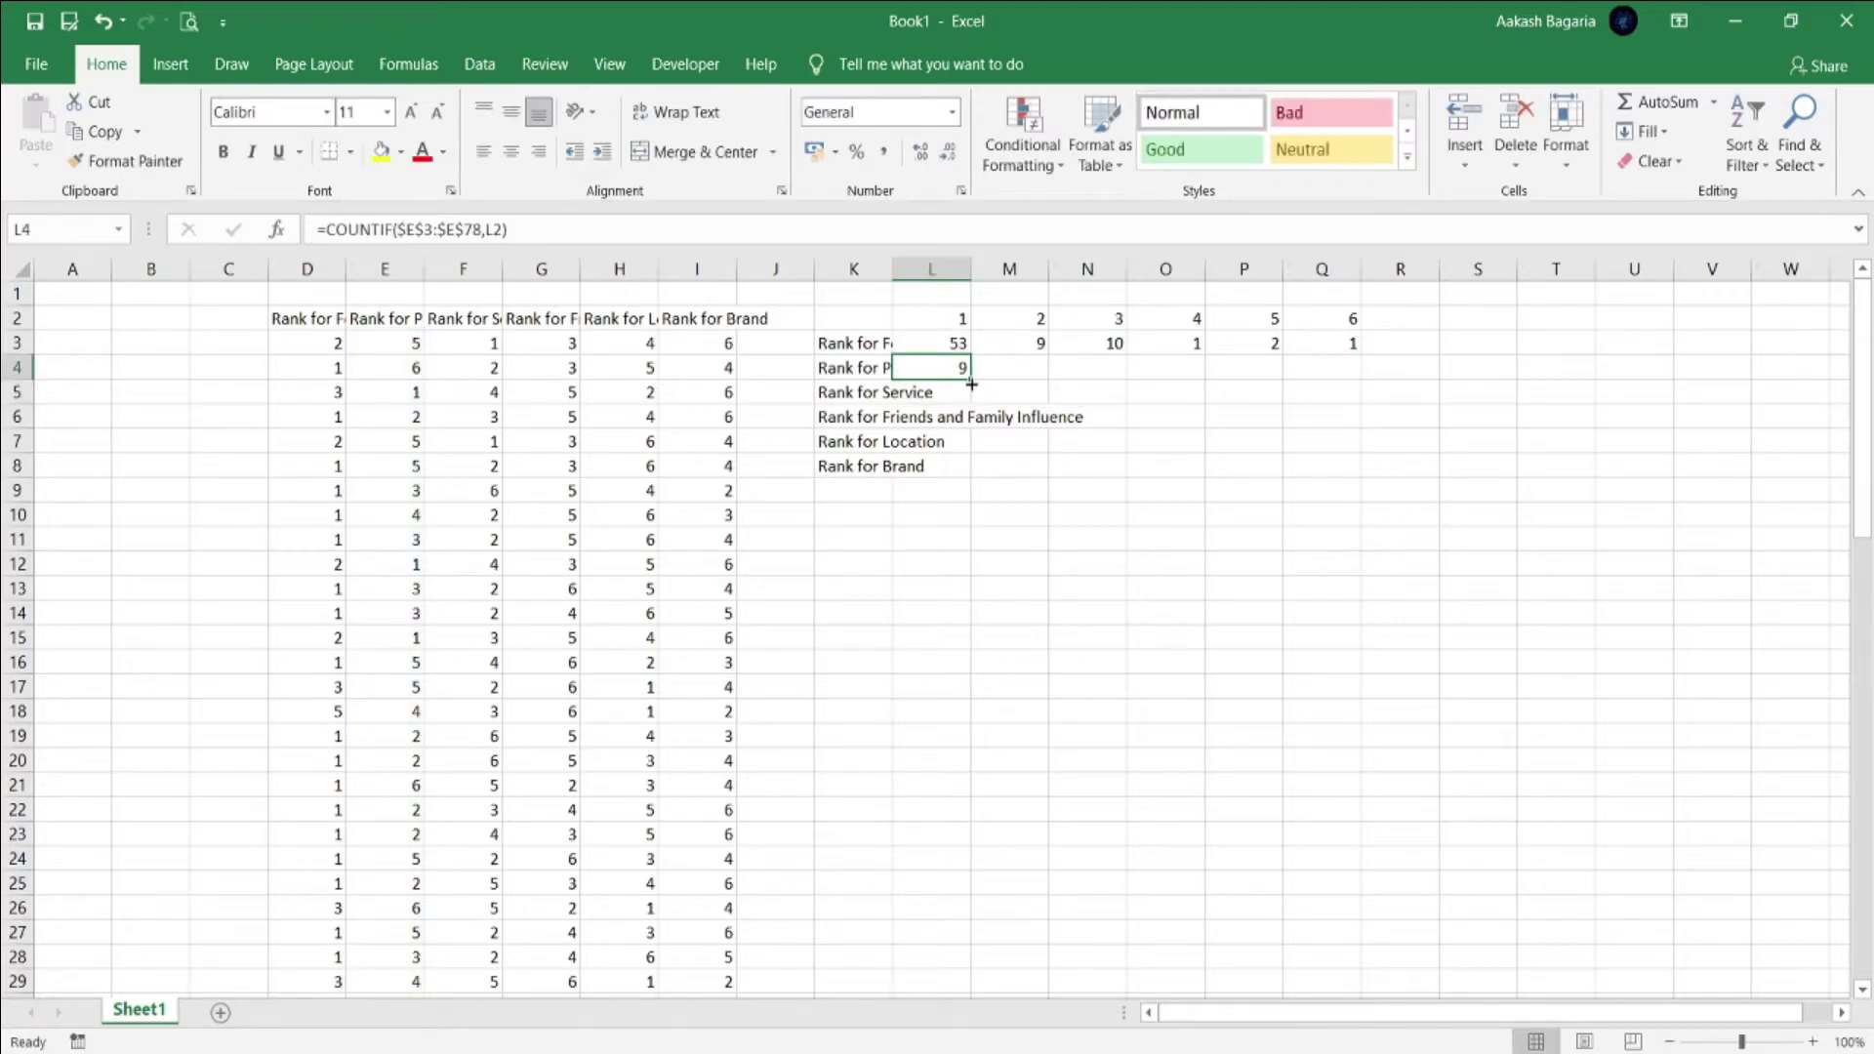
left_click_drag(972, 383, 1377, 341)
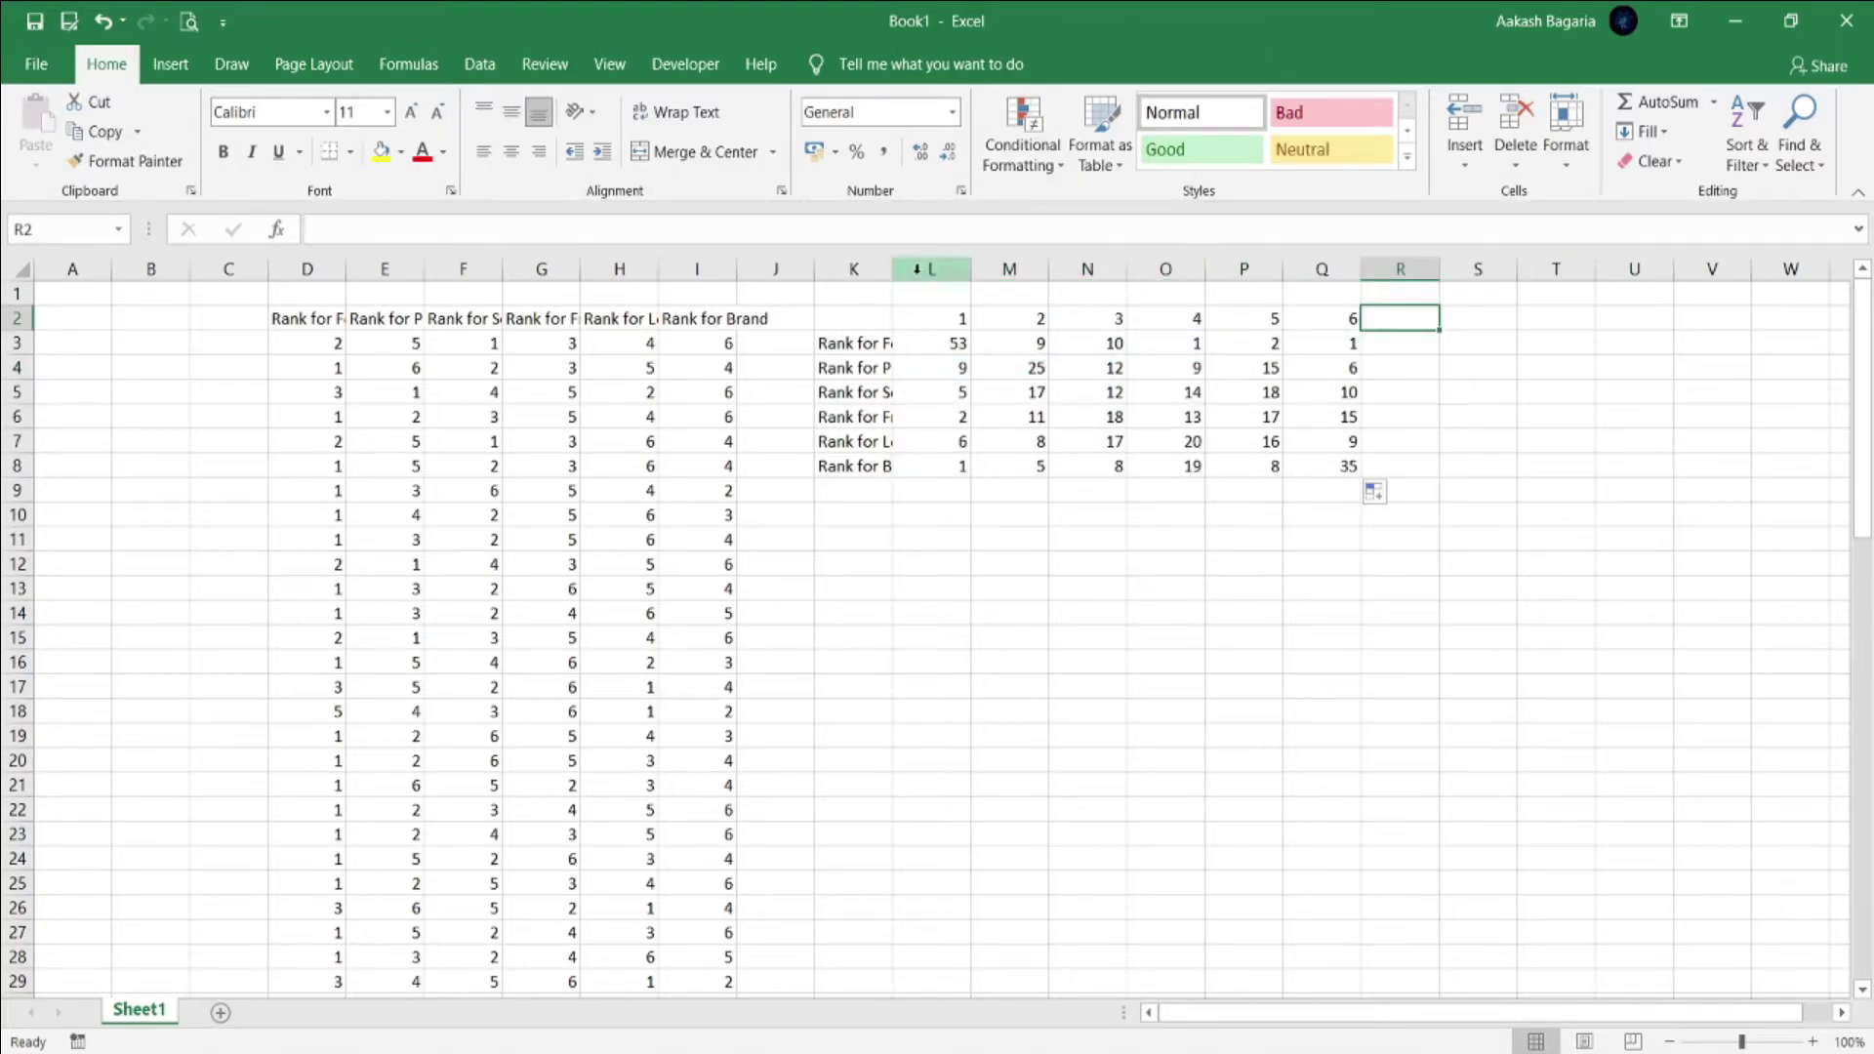
Autofit column K to show the full labels and add the heading Score in R2.
double_click(915, 269)
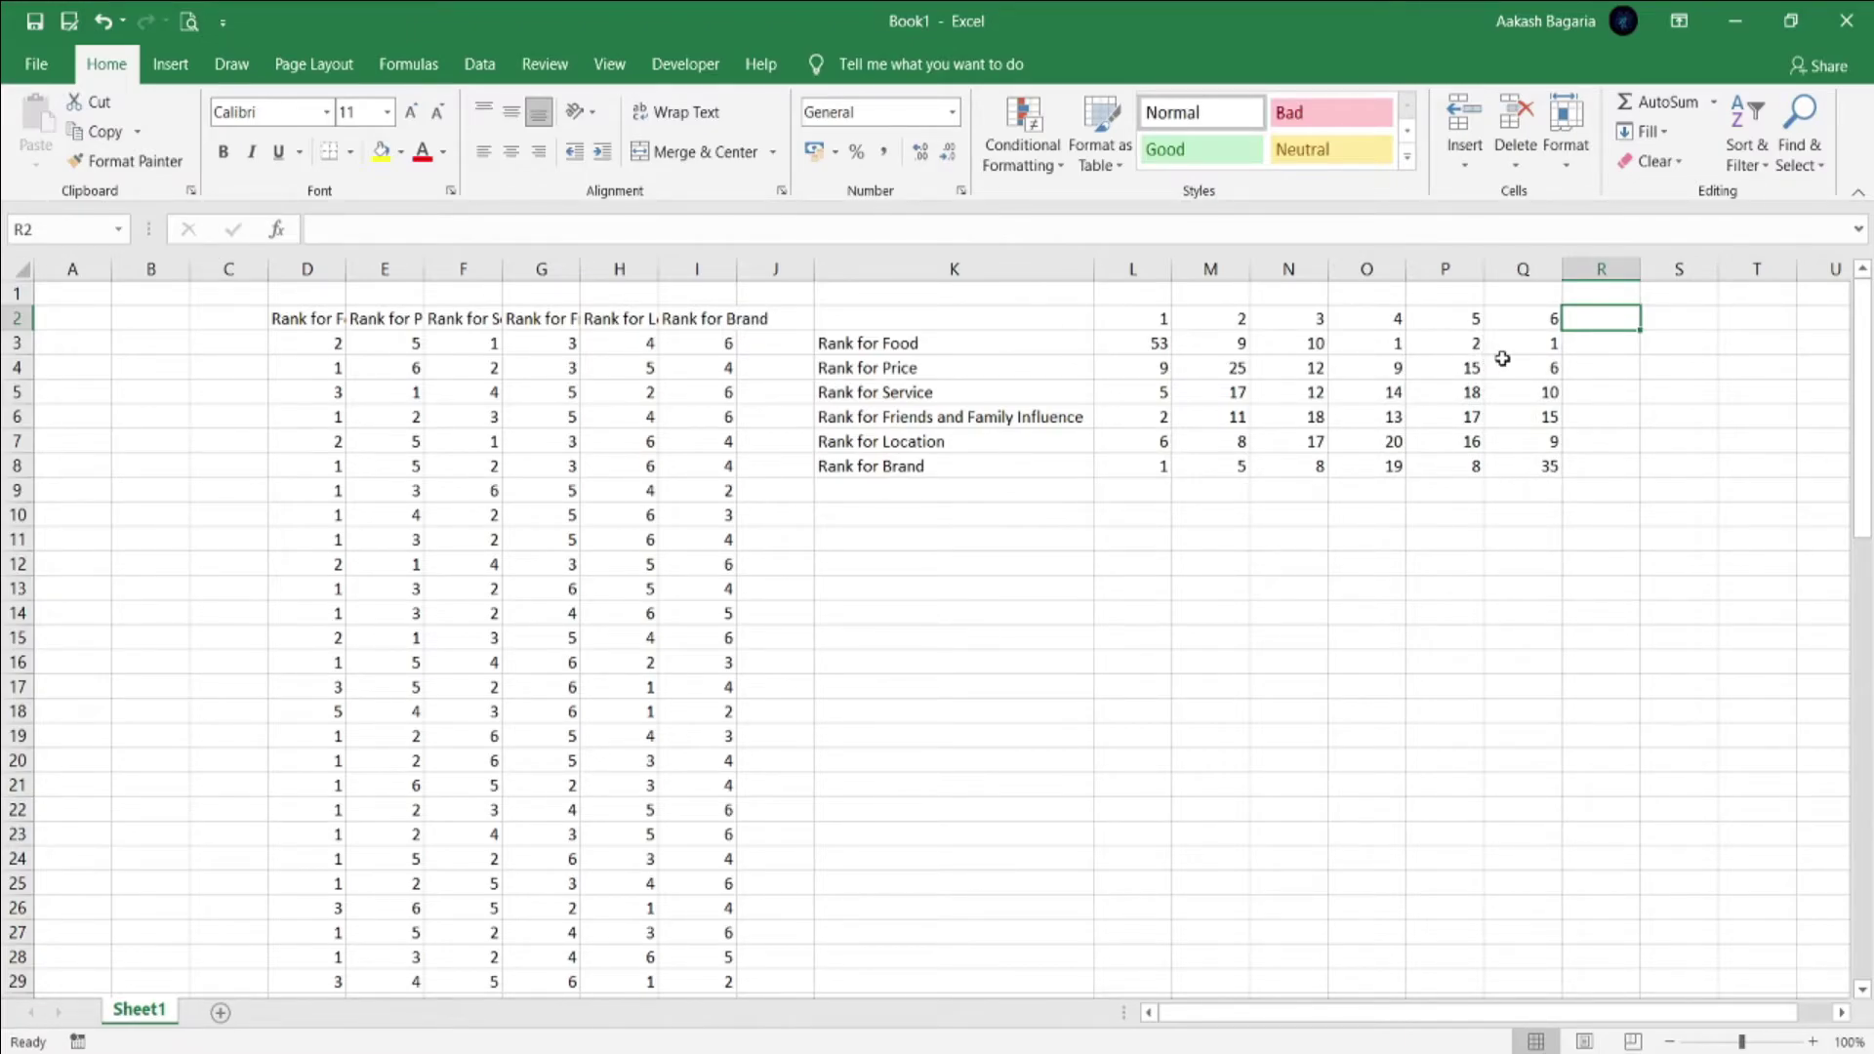
type("Score")
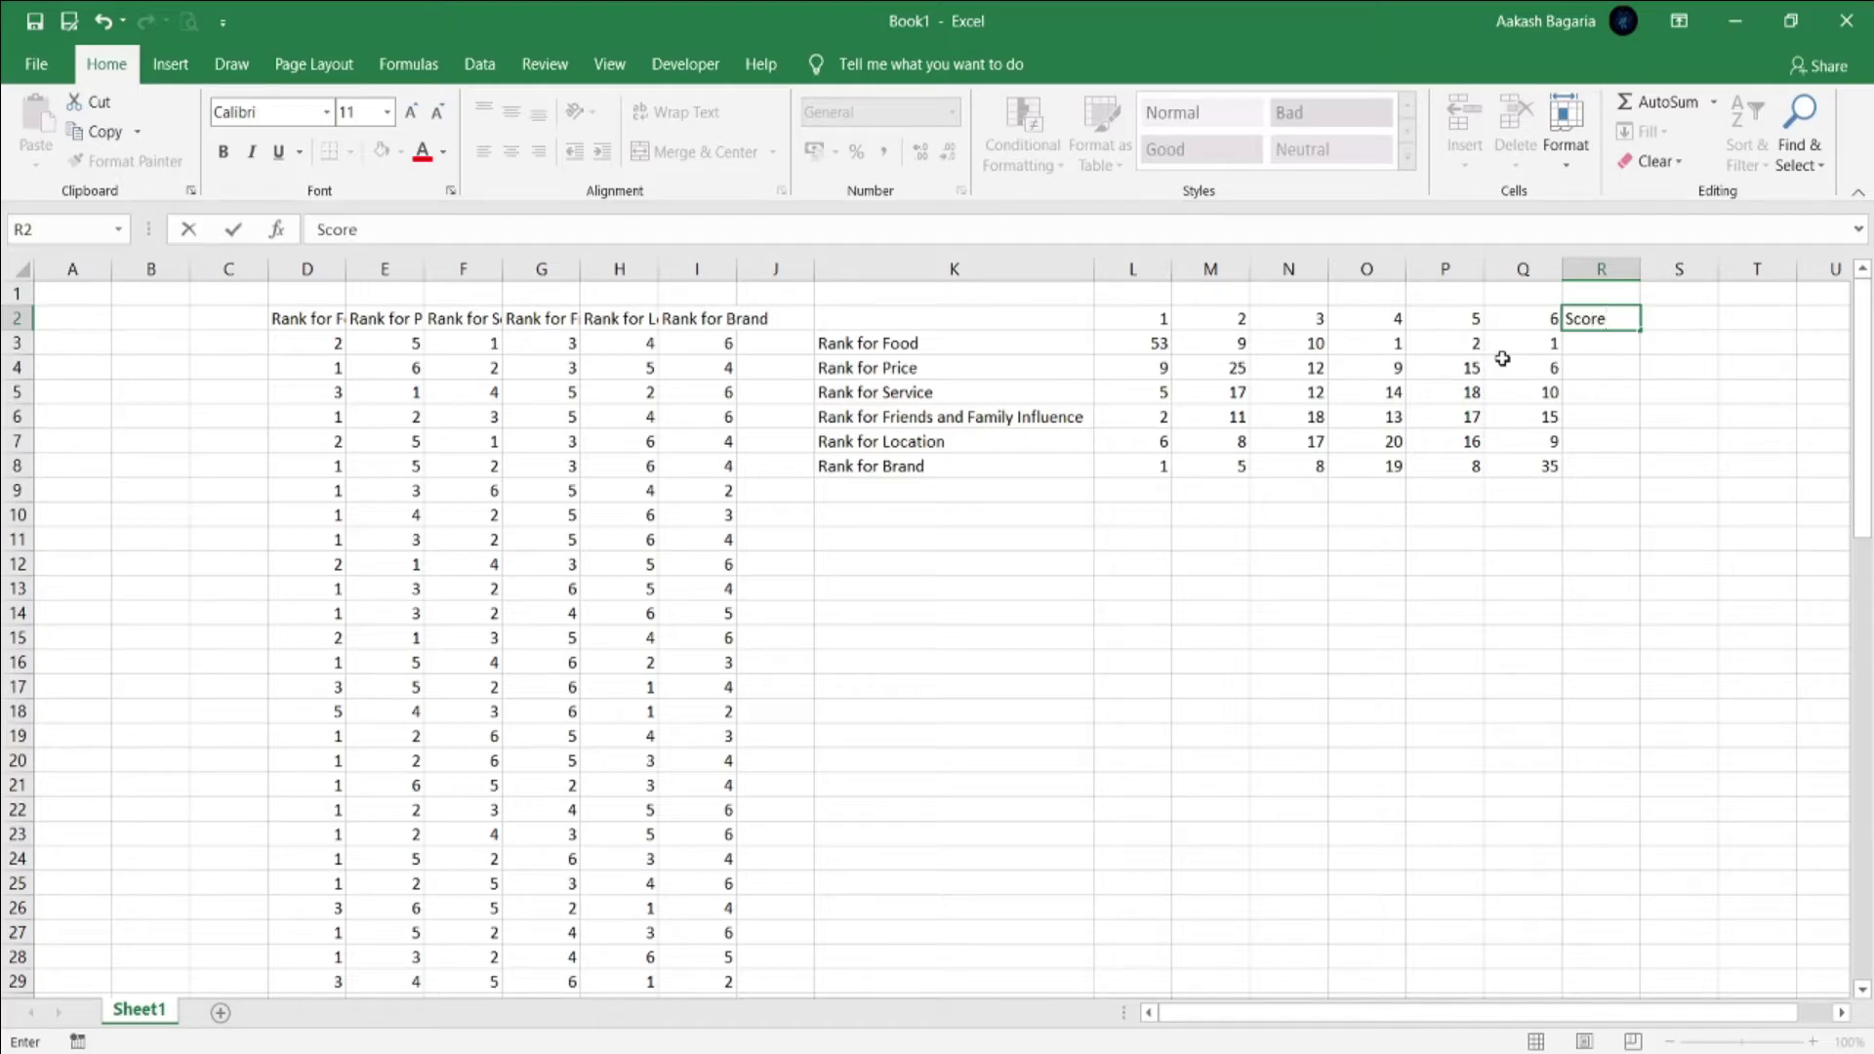
key("Tab")
key("Left")
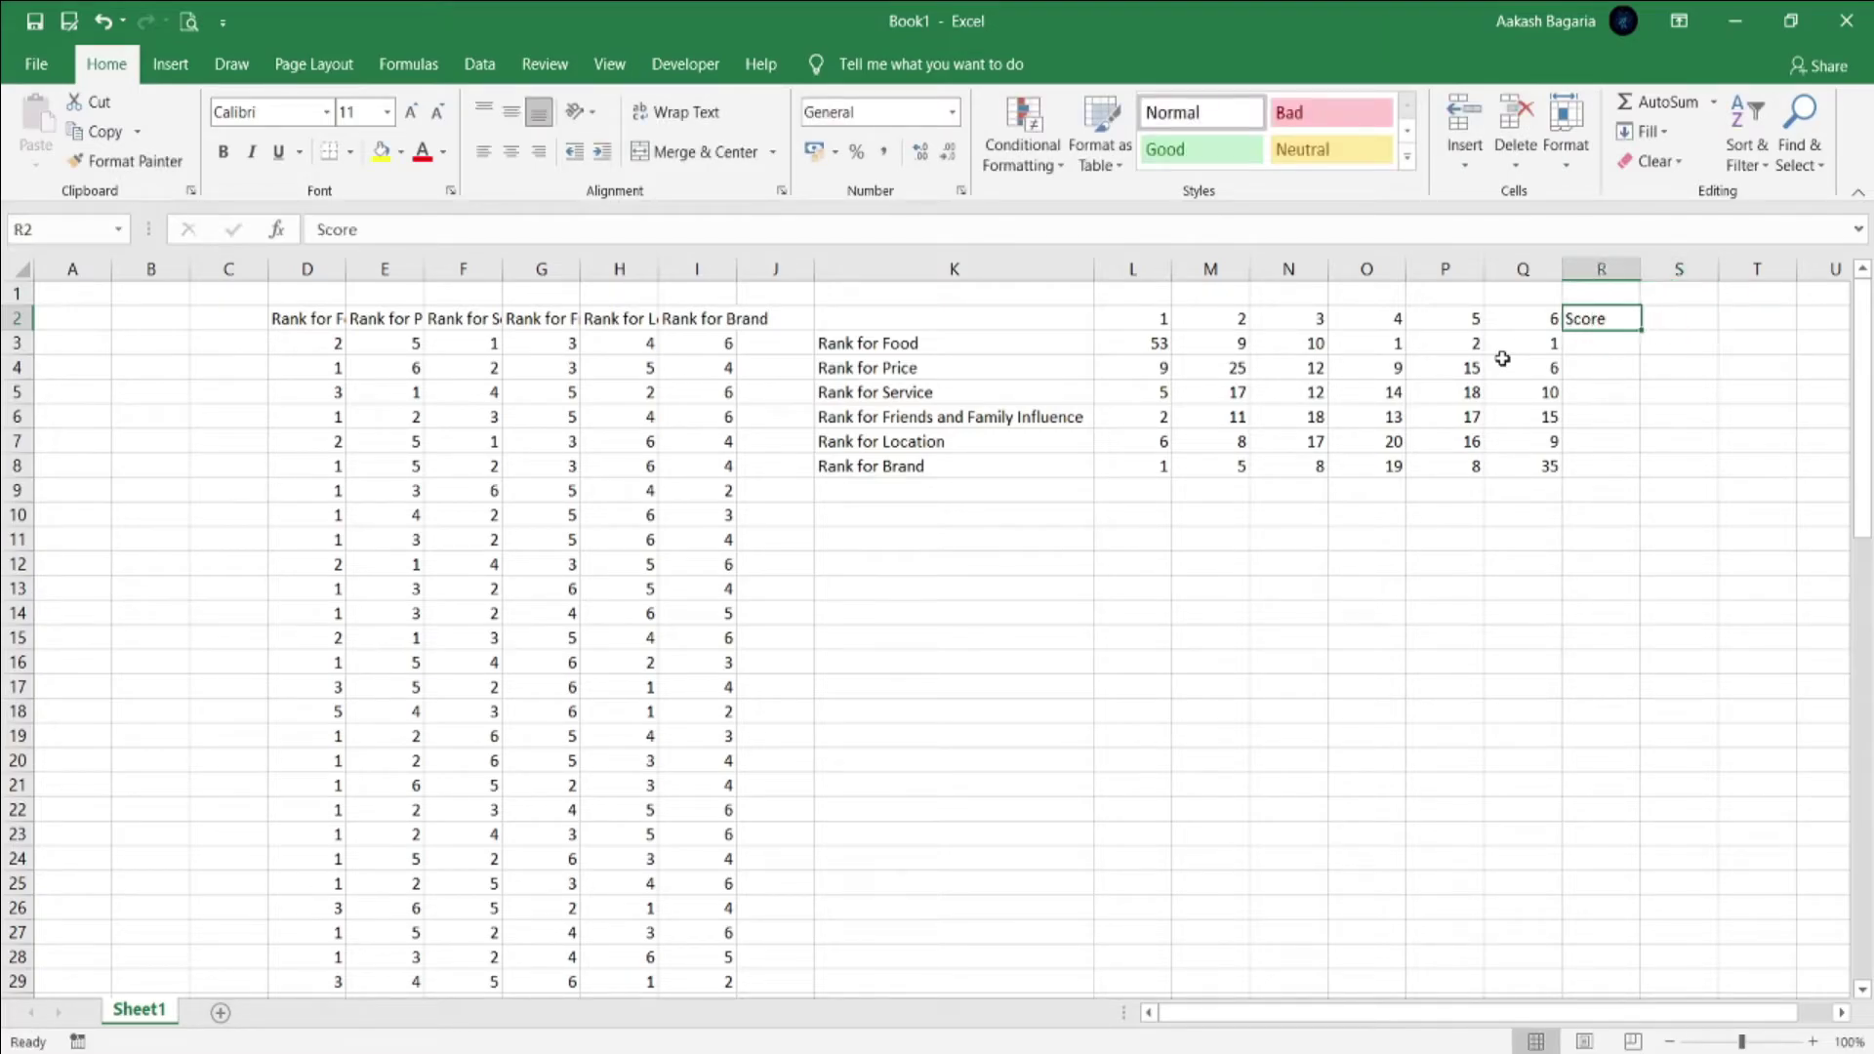
key("Down")
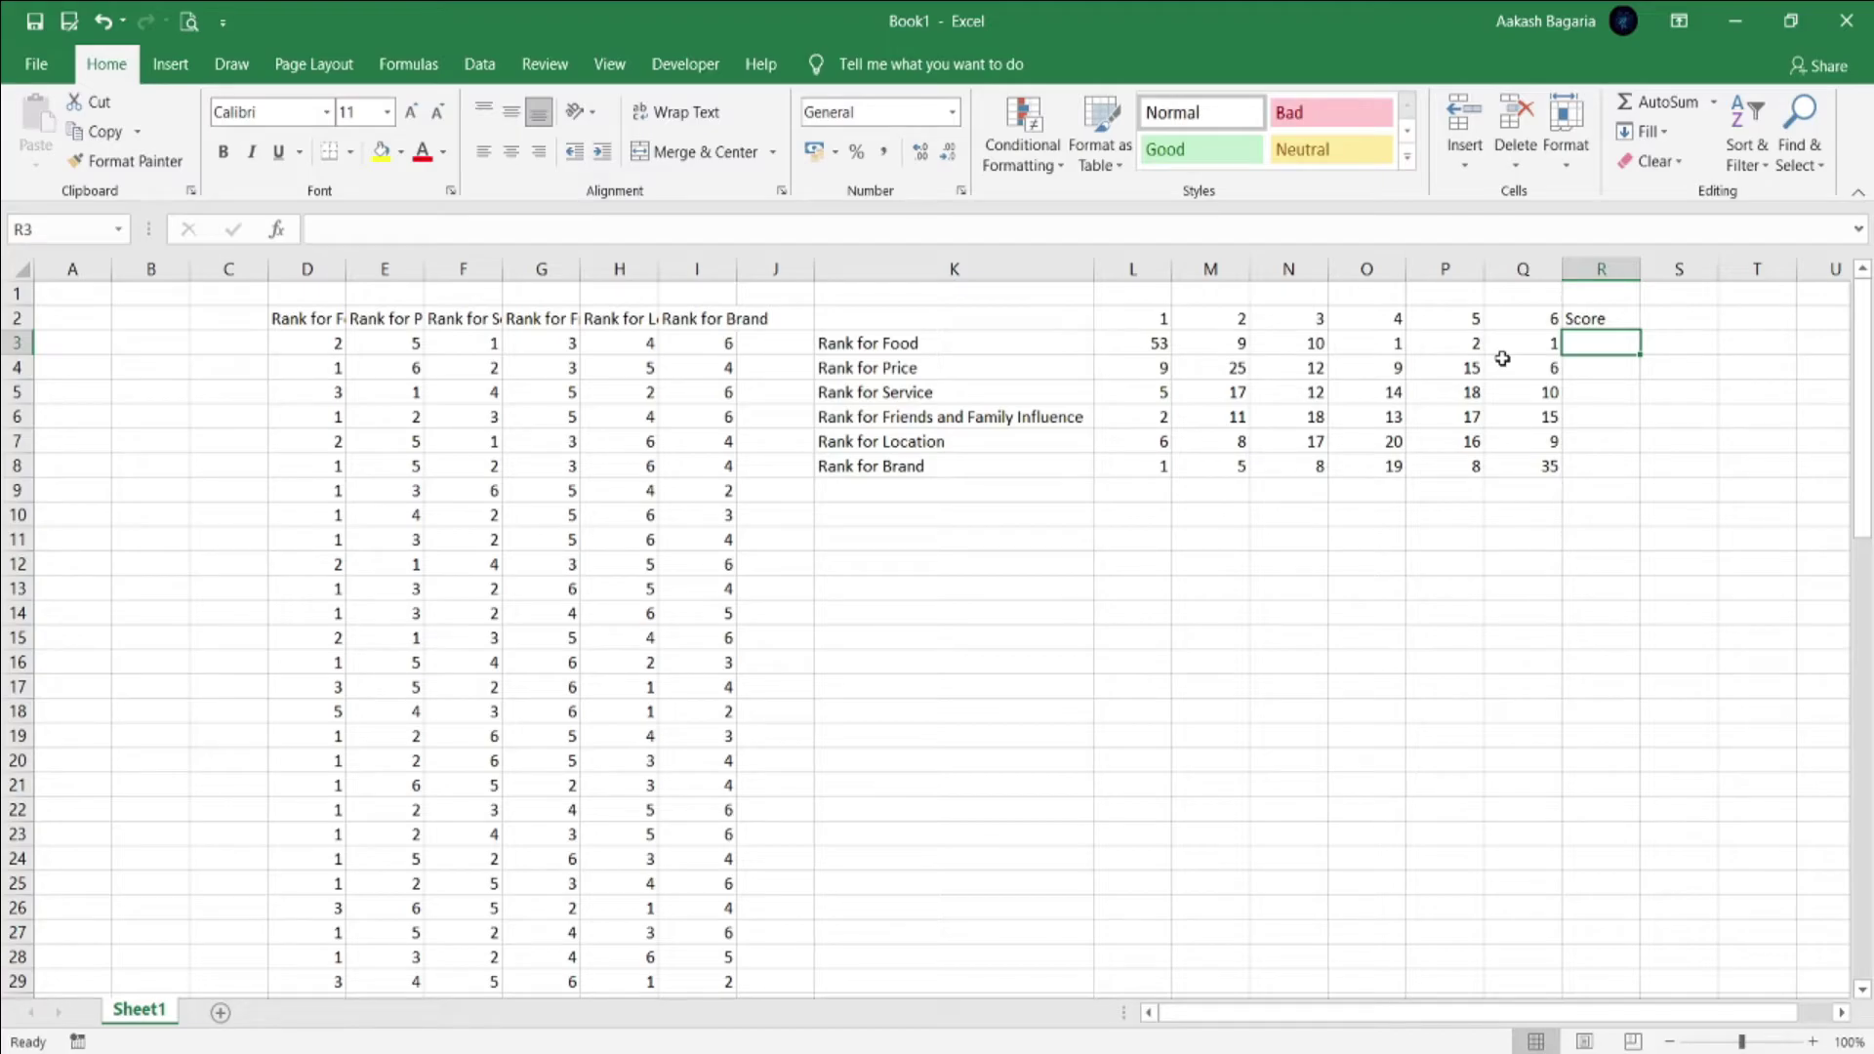
Enter =SUMPRODUCT($L$2:$Q$2,L3:Q3) in R3, giving Food a score of 121.
type("=su")
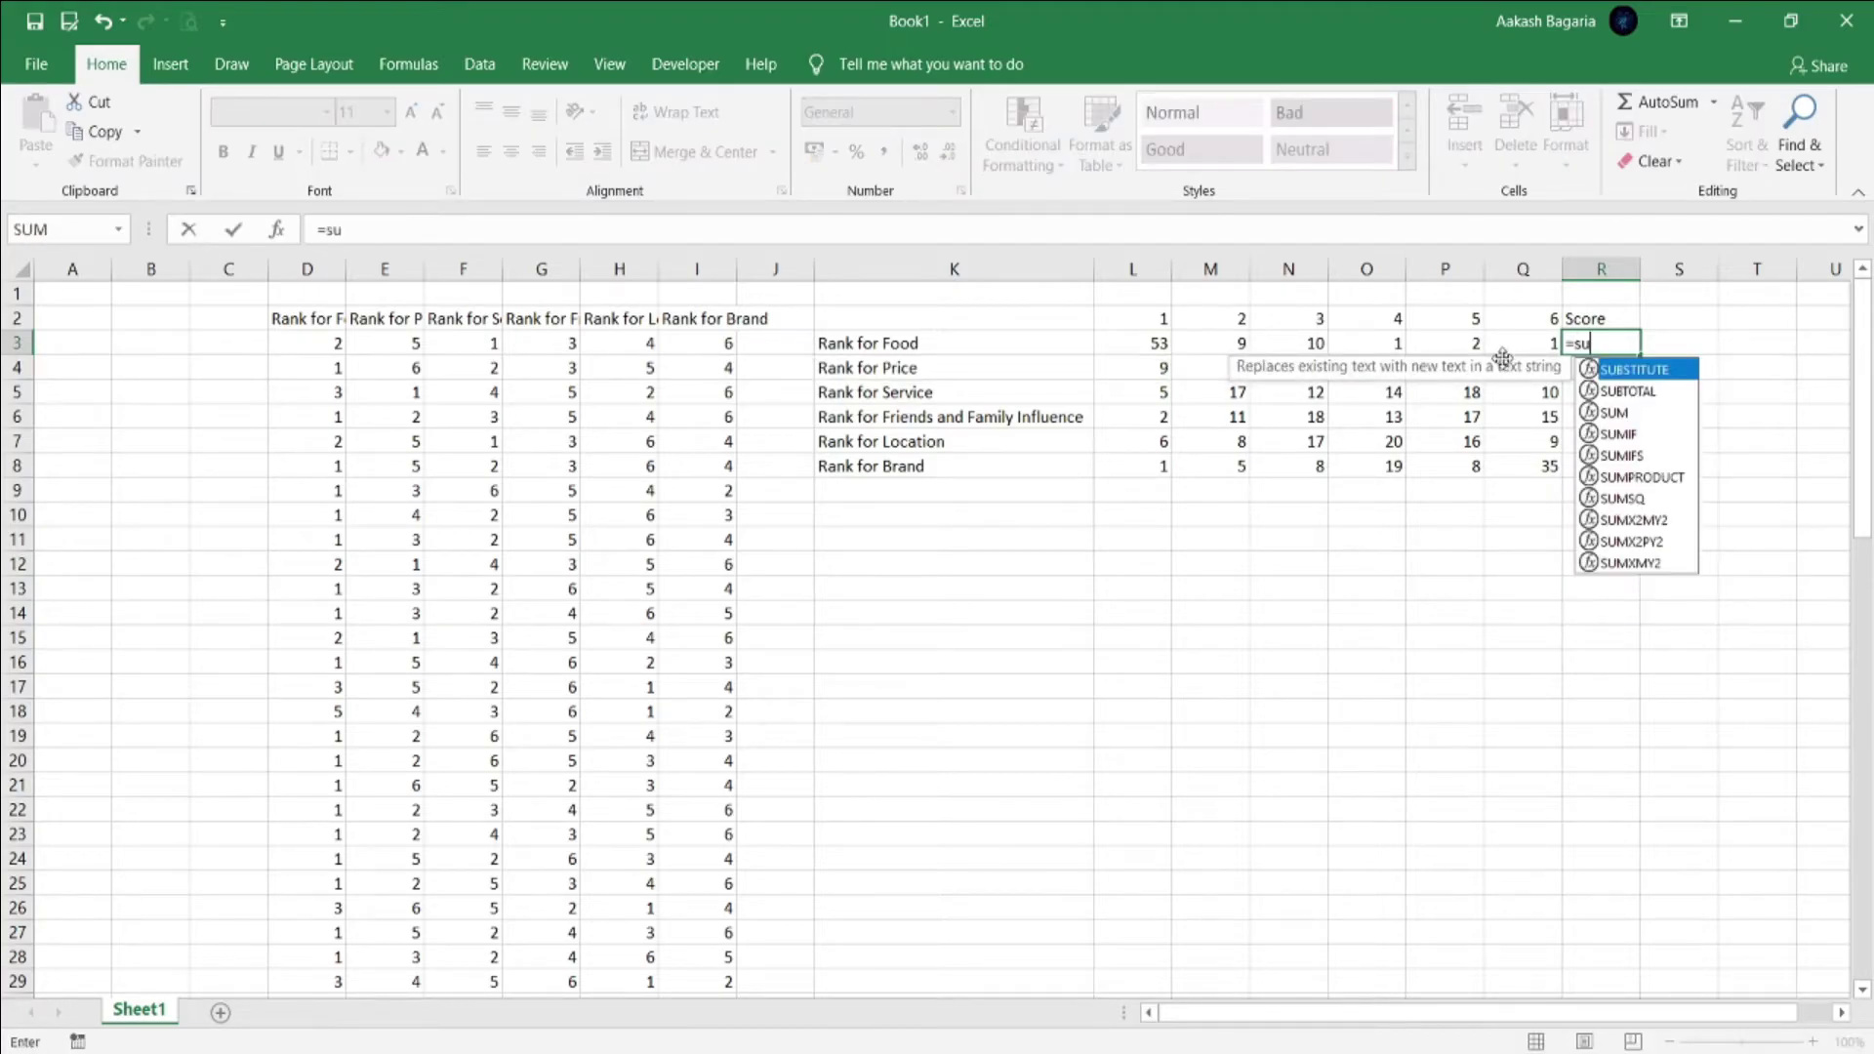
type("mp")
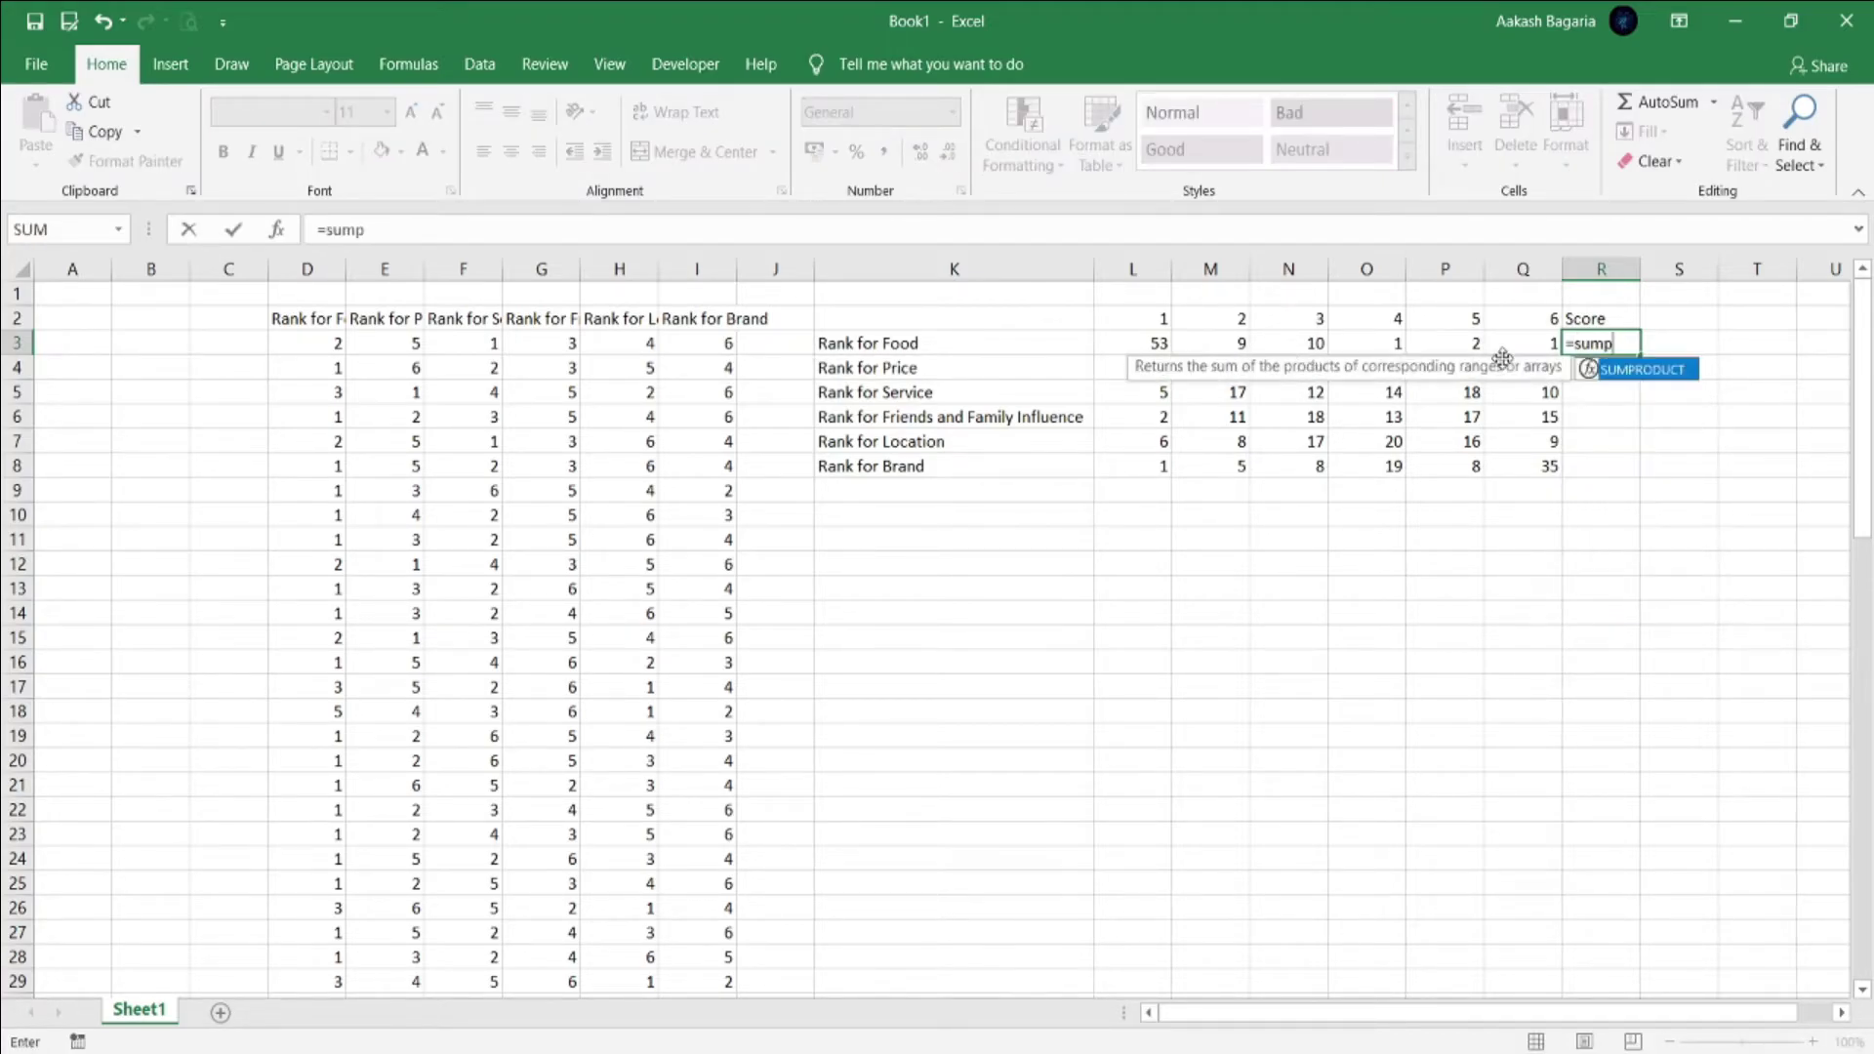
type("r")
key("Tab")
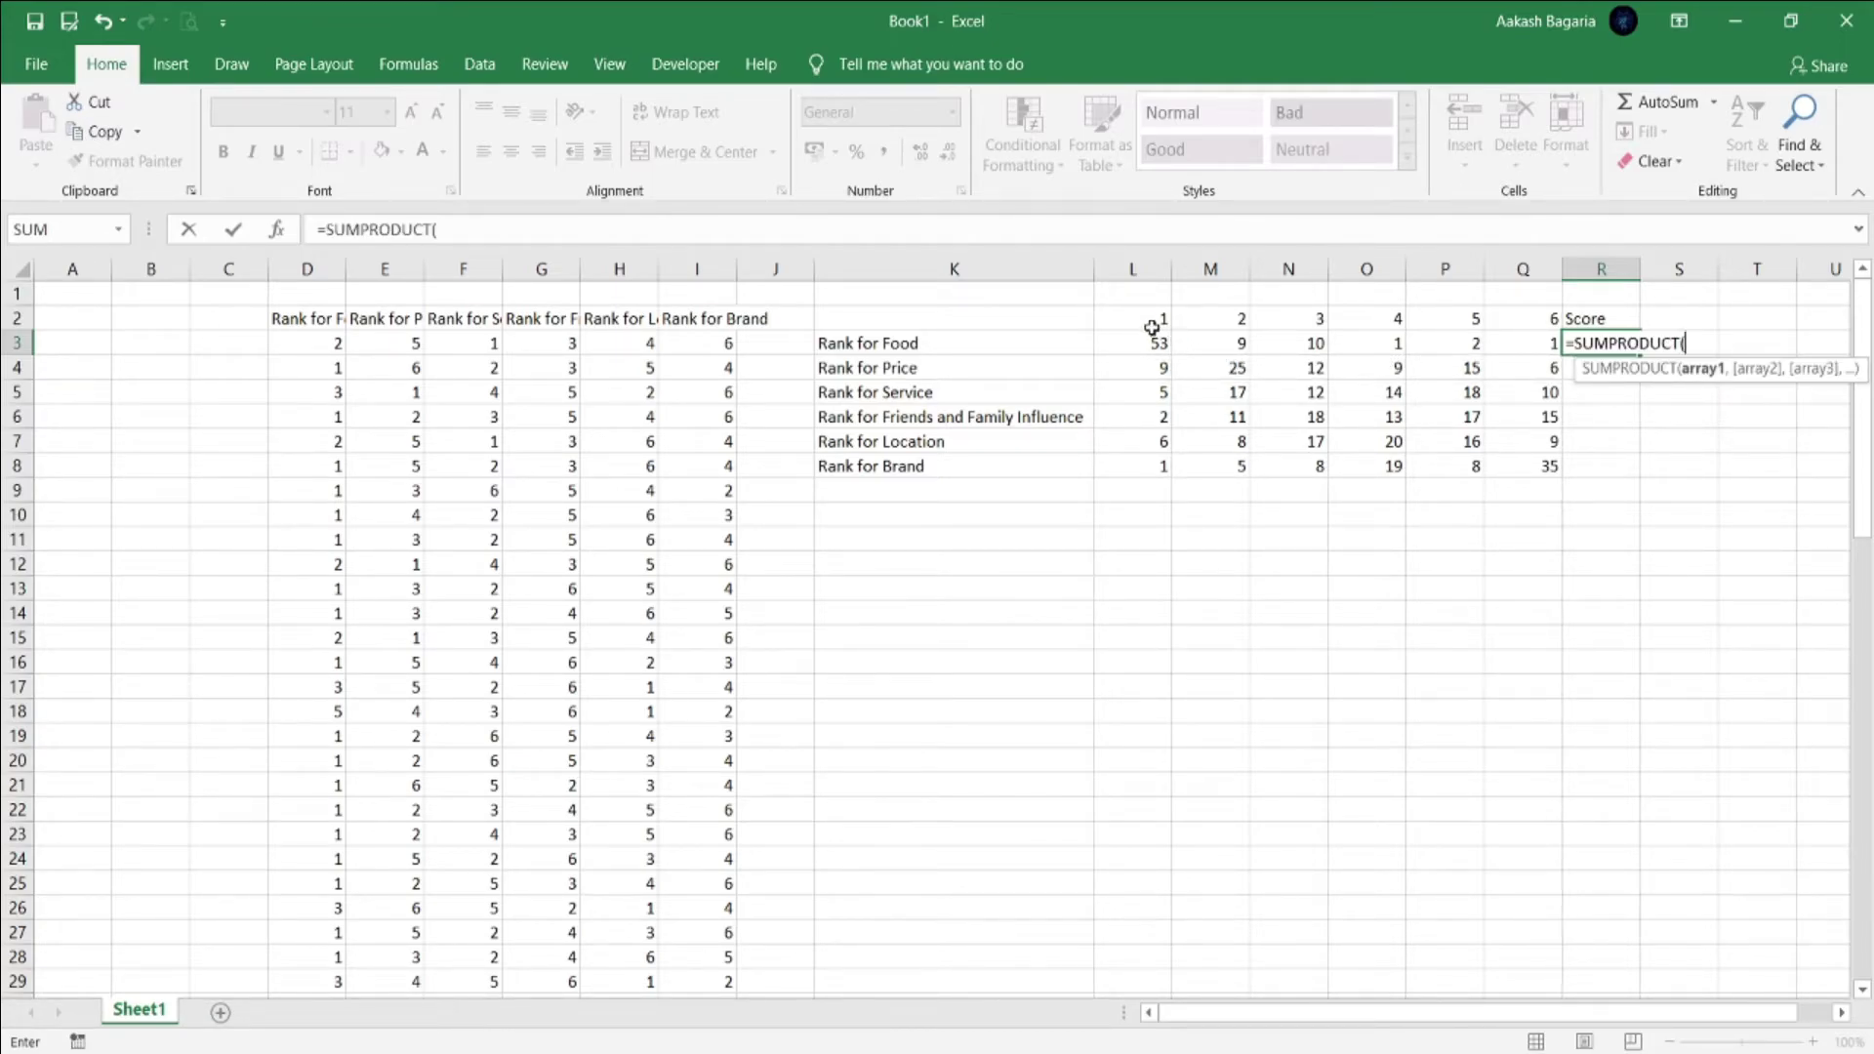
left_click_drag(1146, 322, 1498, 315)
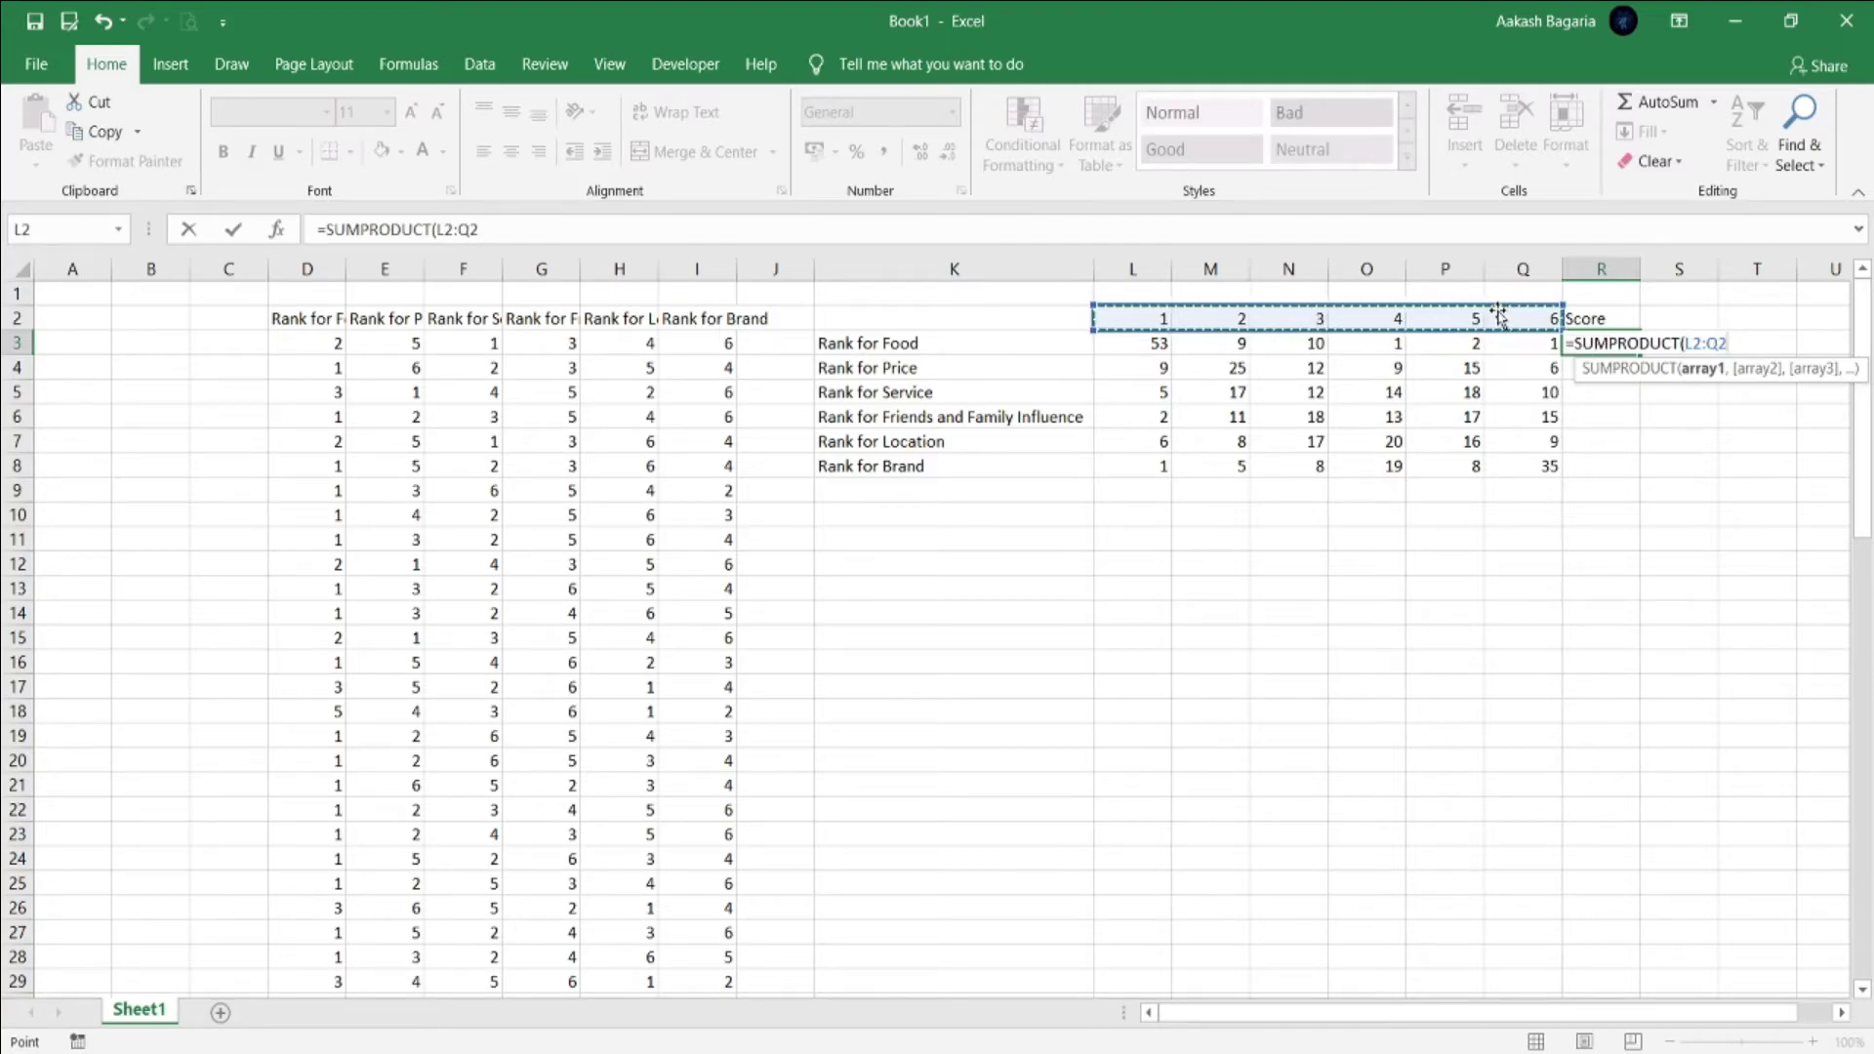
key("F4")
type(",")
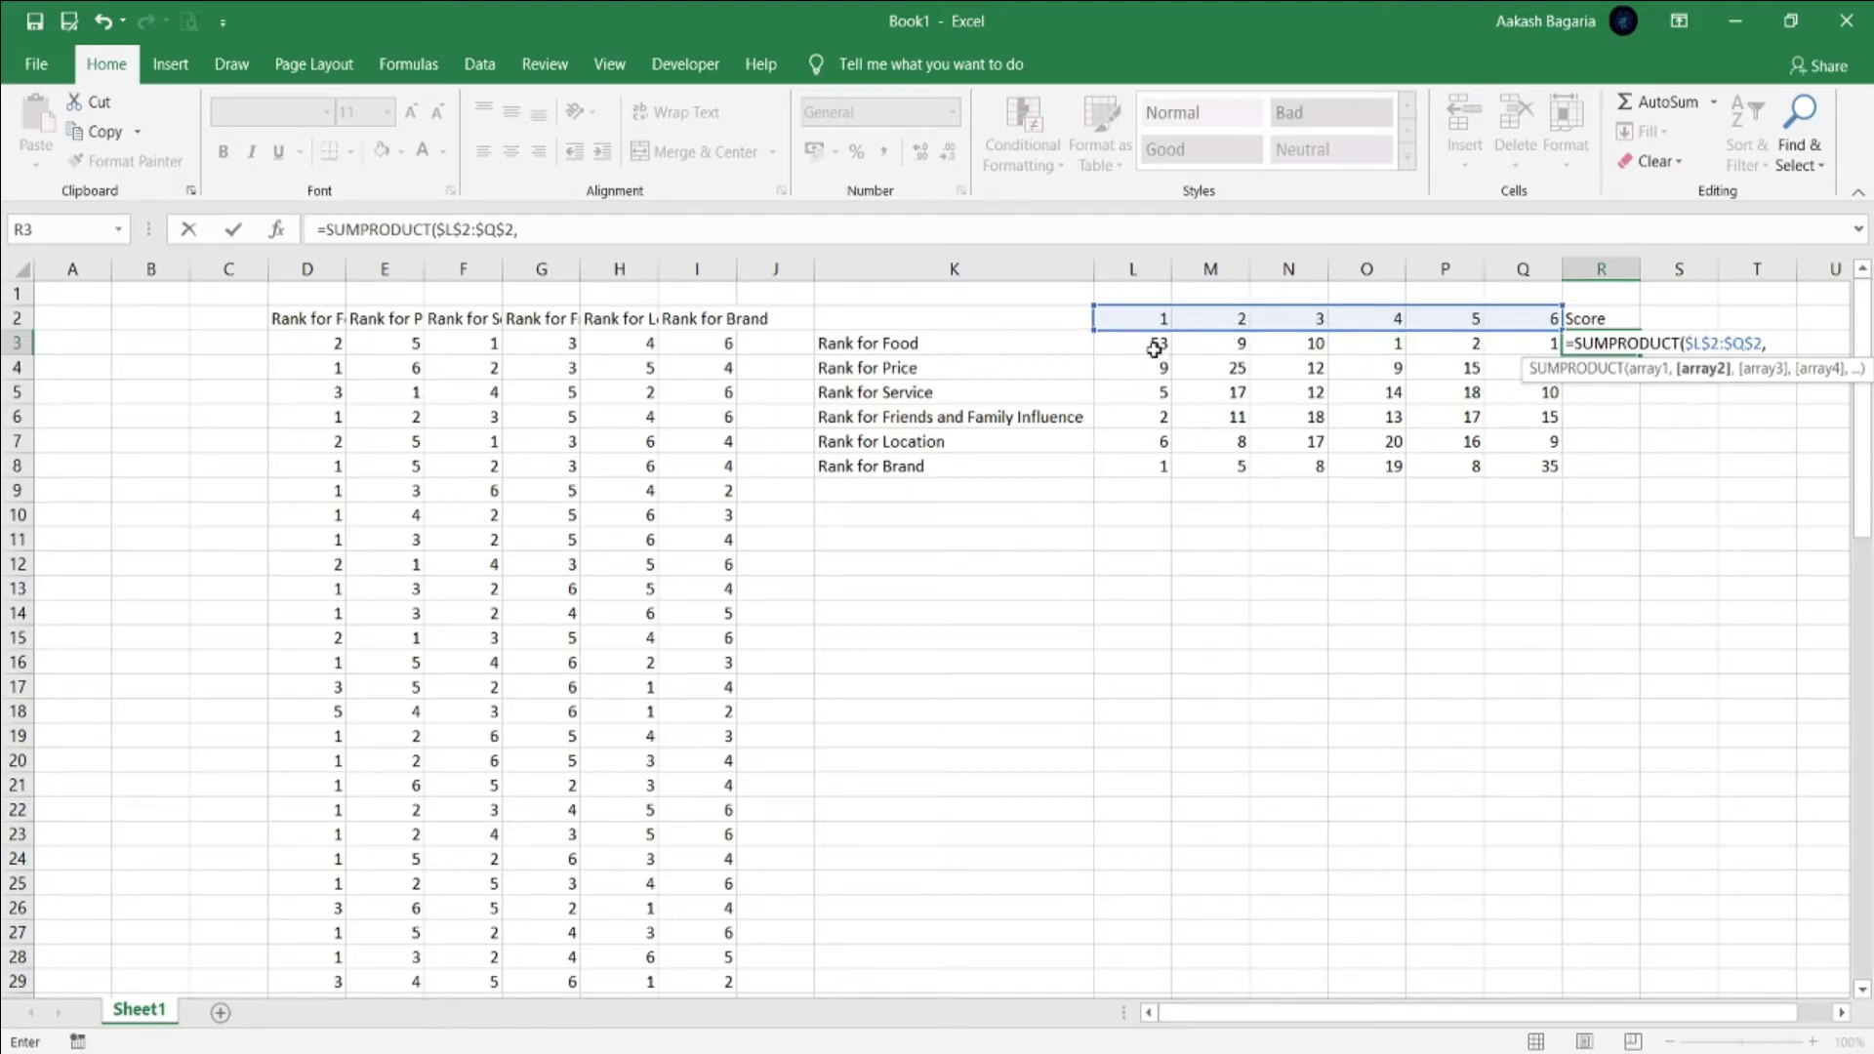
left_click_drag(1155, 349, 1274, 351)
left_click_drag(1398, 343, 1499, 344)
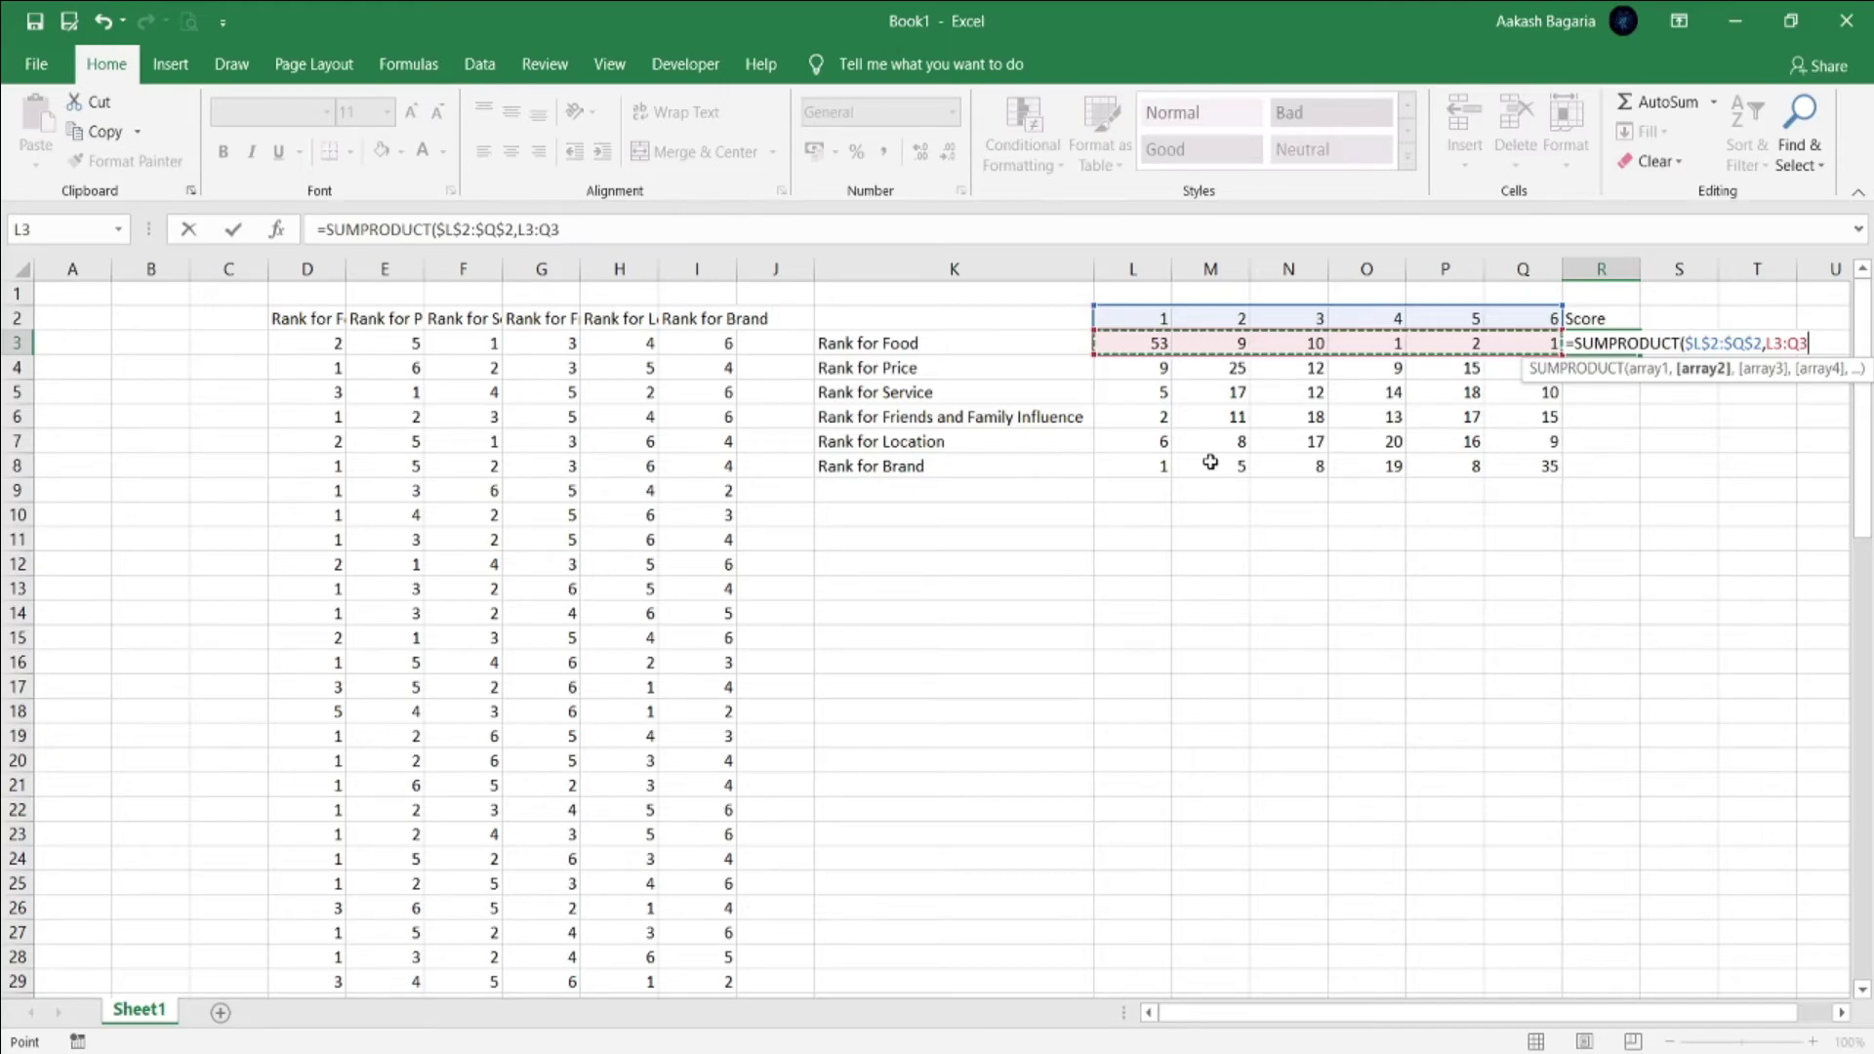
type(")")
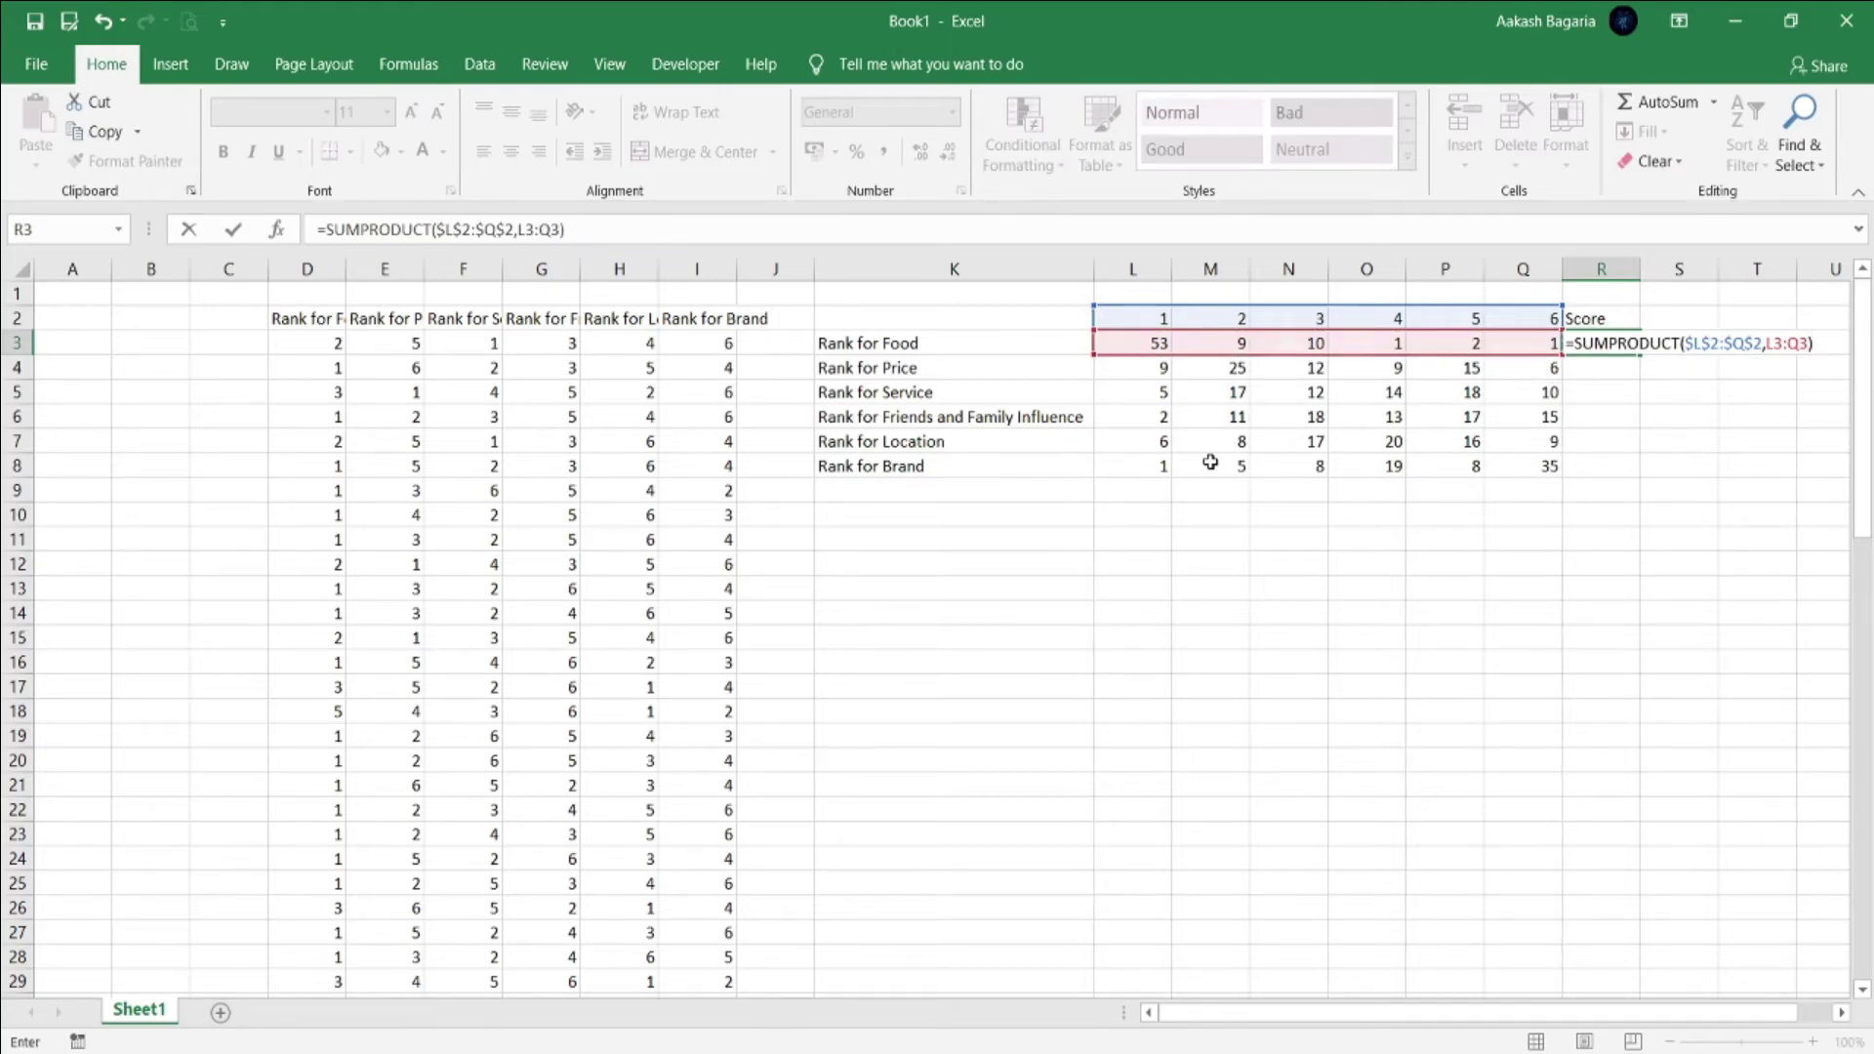
key("Return")
Fill the Score formula down R4:R8, giving 242, 281, 305, 287 and 361.
left_click(1620, 341)
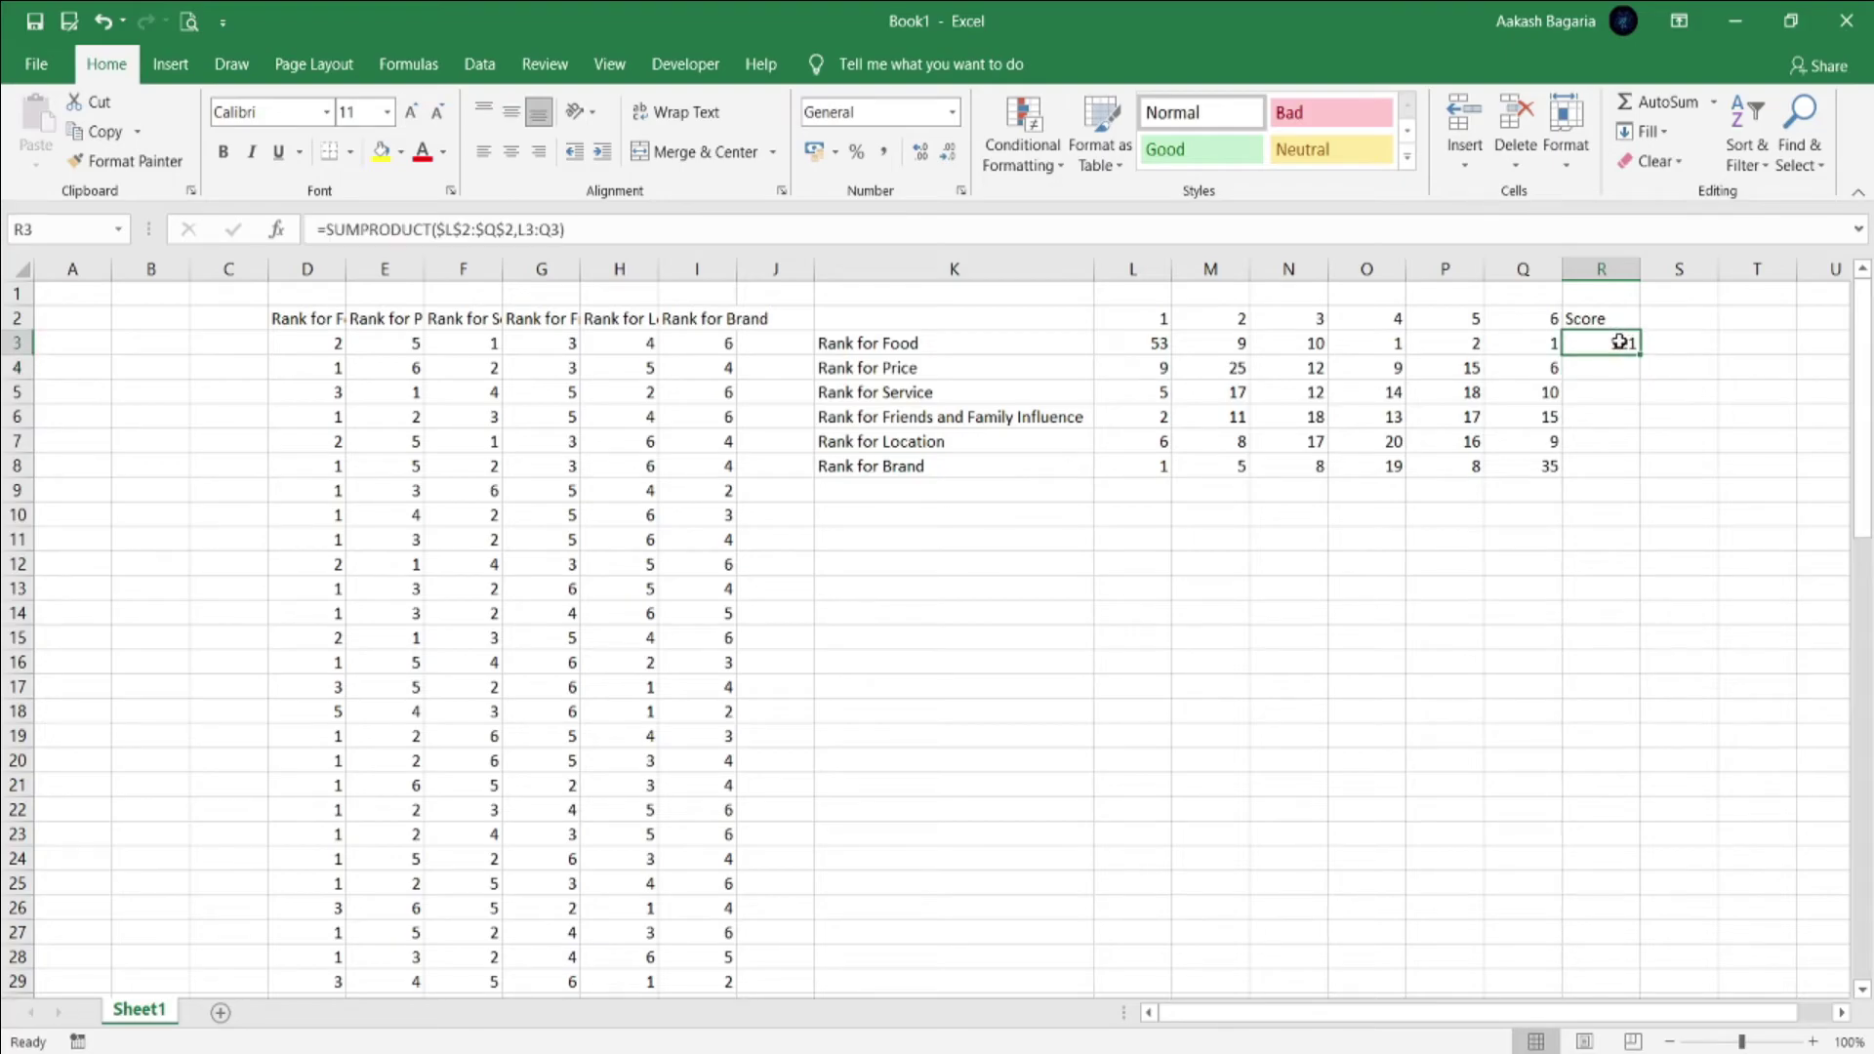
double_click(1641, 355)
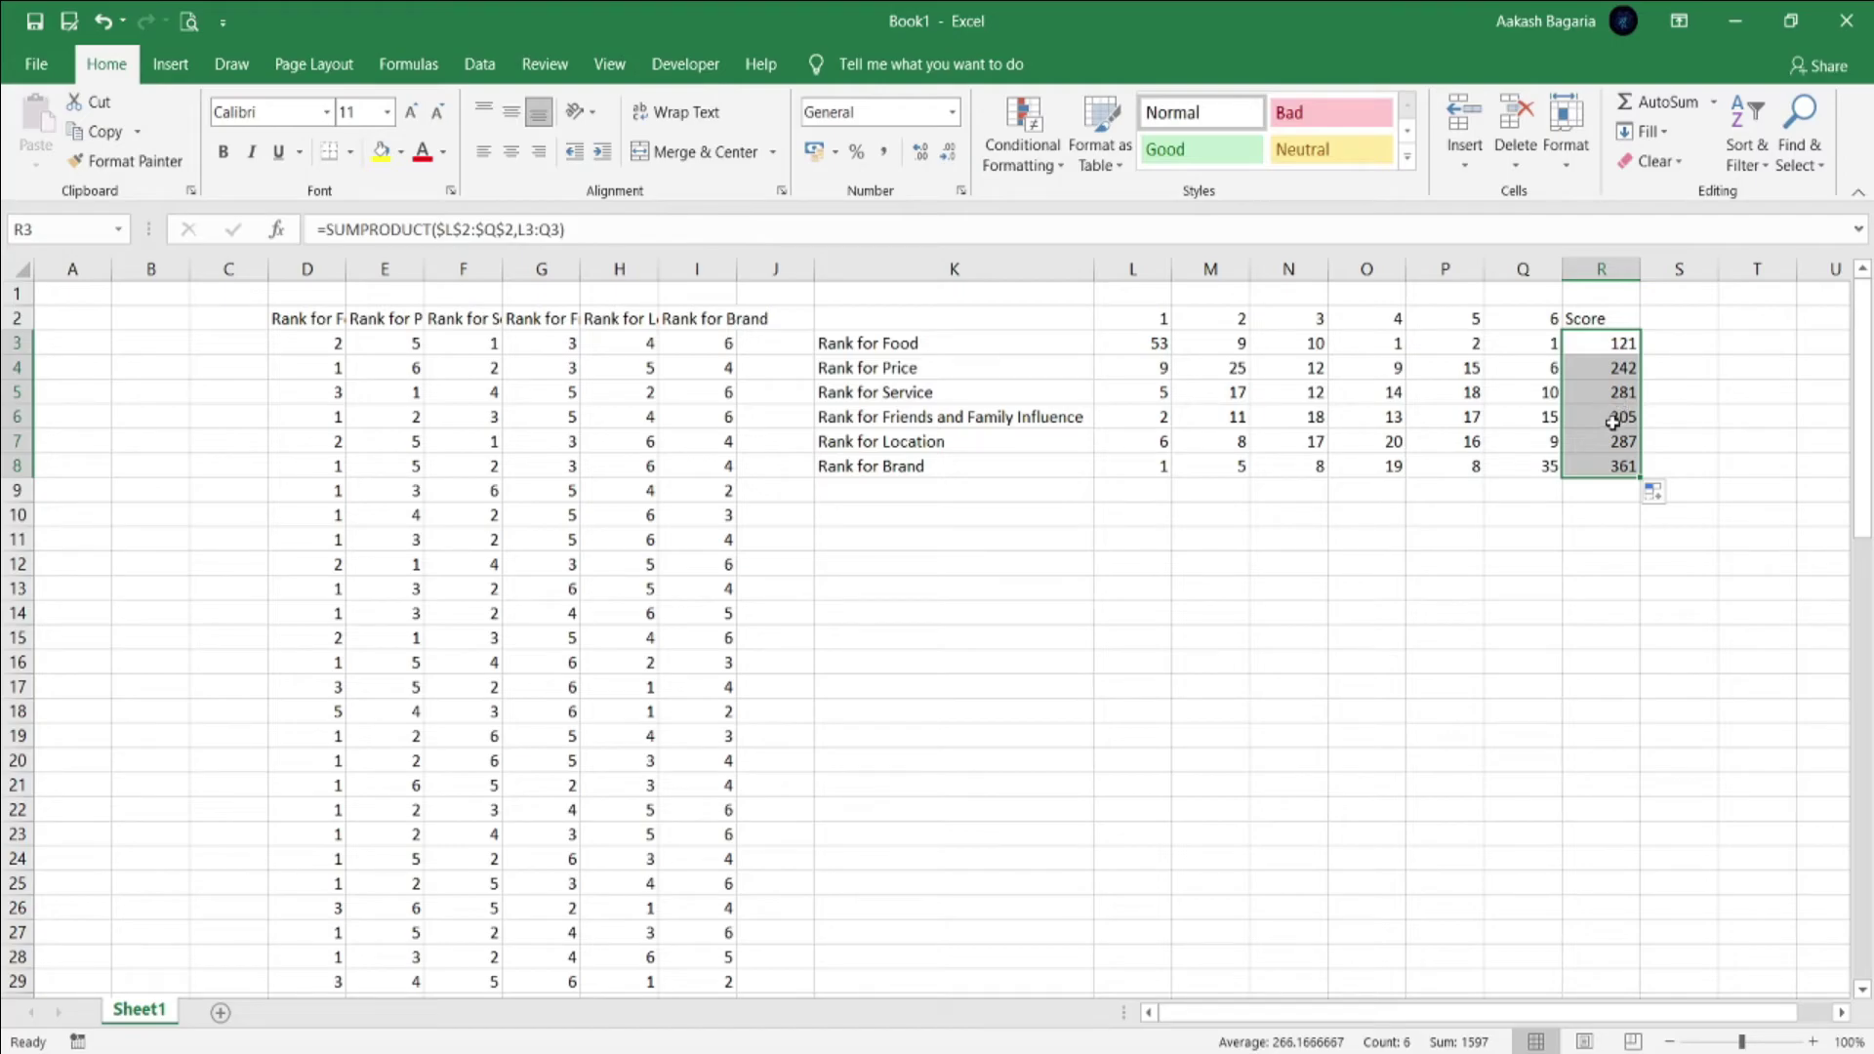
left_click(1611, 498)
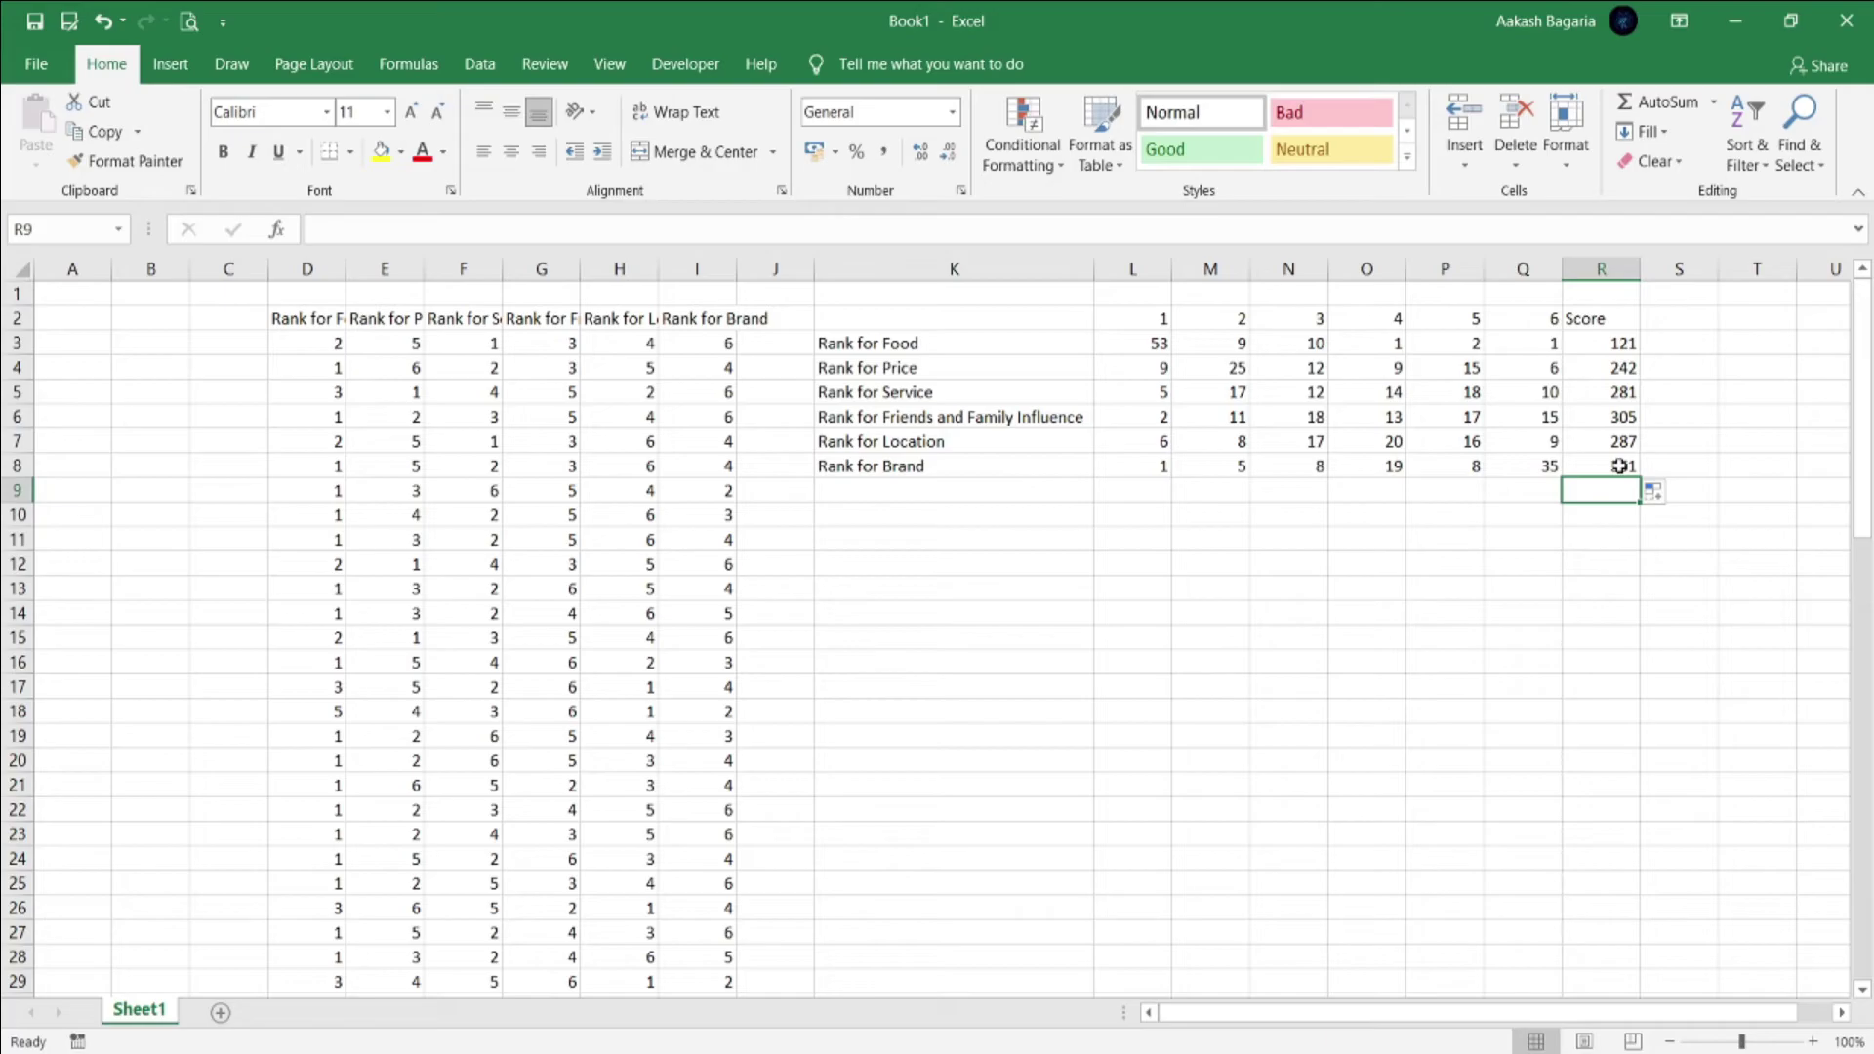